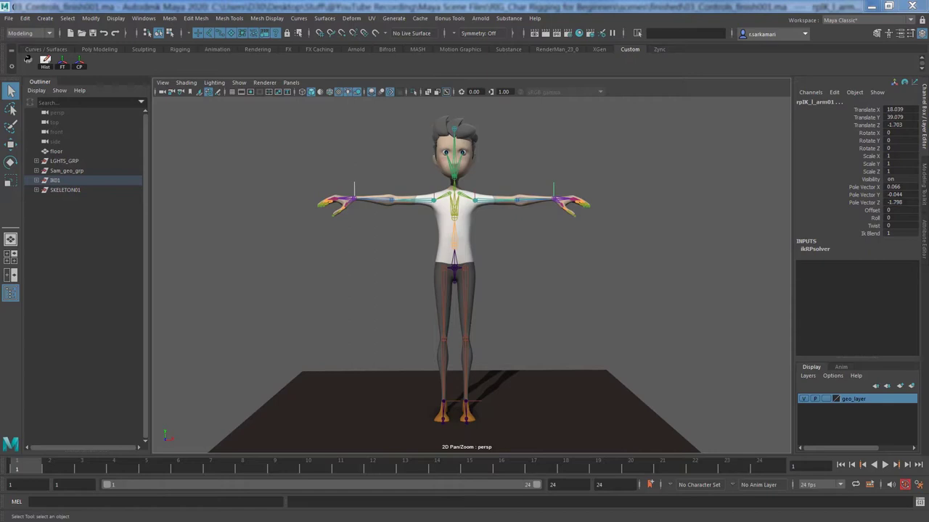
Open the Control_Creator_Dock script window and review the download page for Control curve creator UI 0.2.6
click(28, 61)
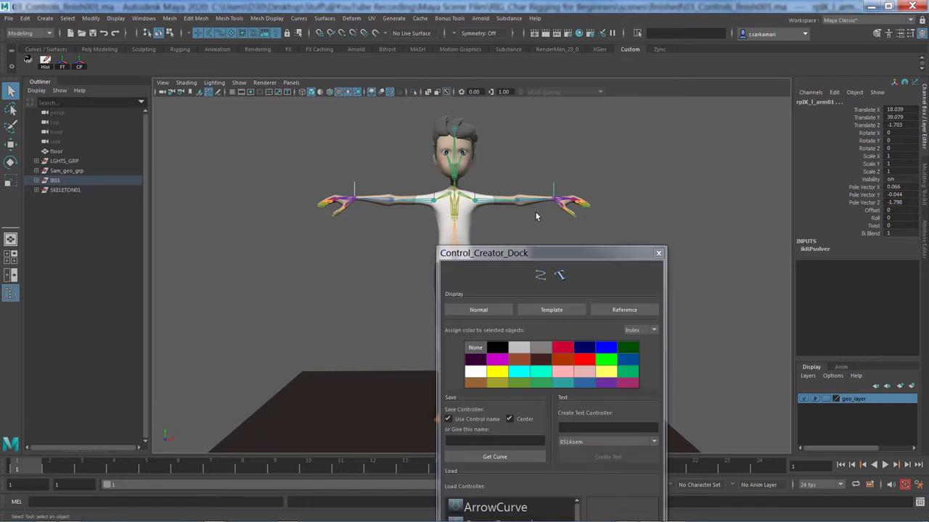
drag(566, 254, 701, 108)
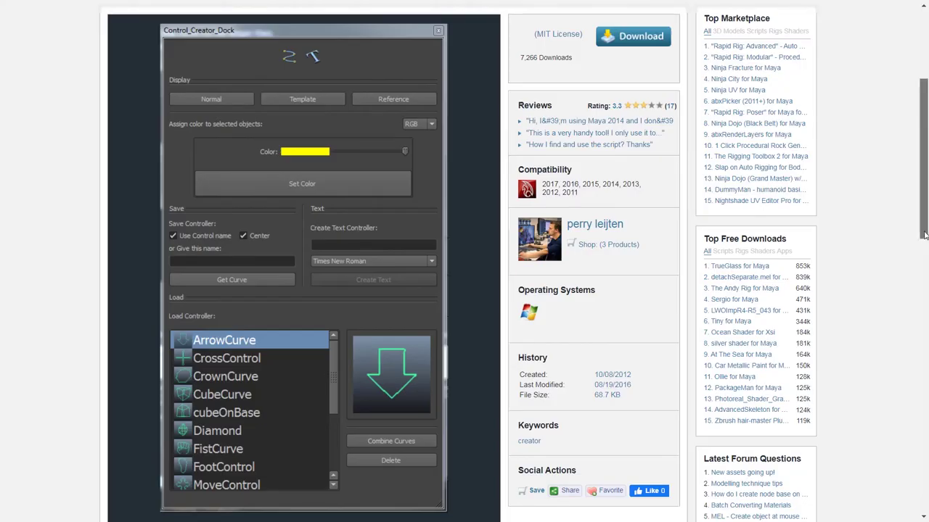
drag(922, 244, 923, 206)
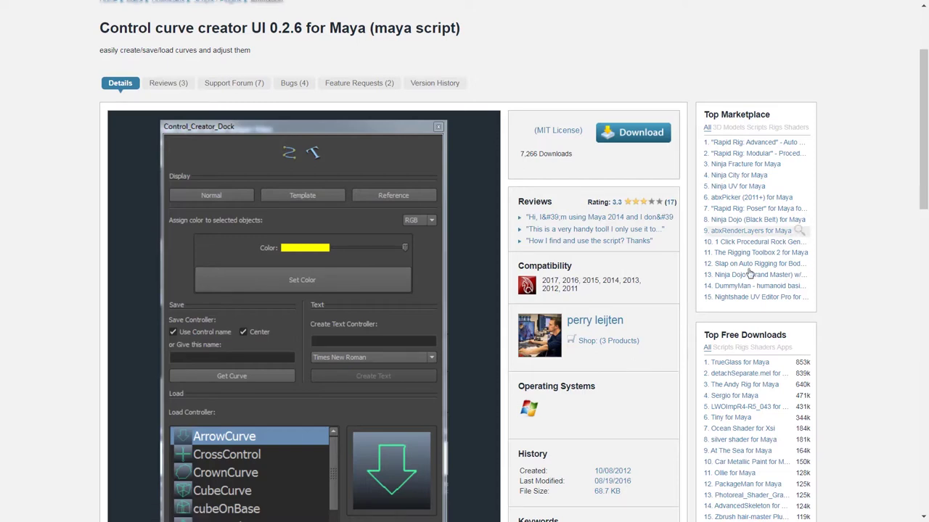
mouse_move(421, 322)
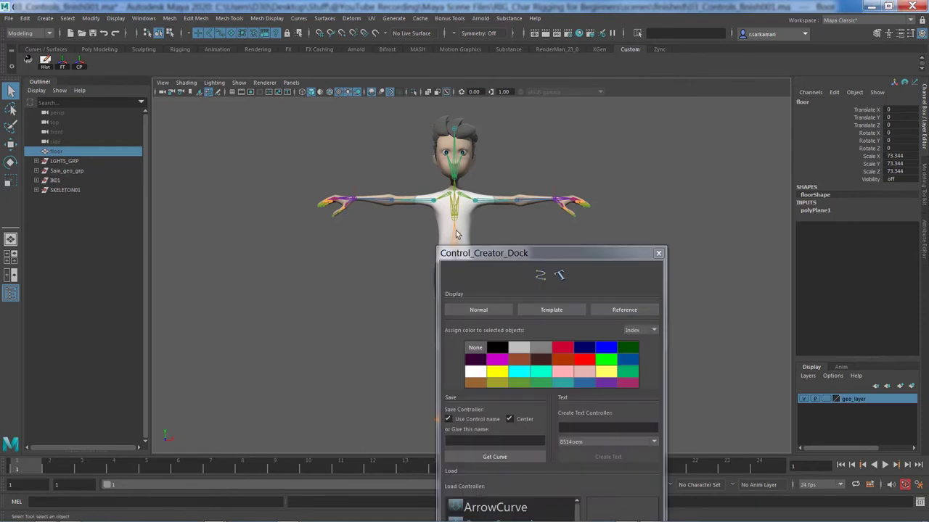
Load a MoveControl curve and scale it uniformly to about 14.16 around the character's feet, closing the control creator
drag(484, 252, 673, 100)
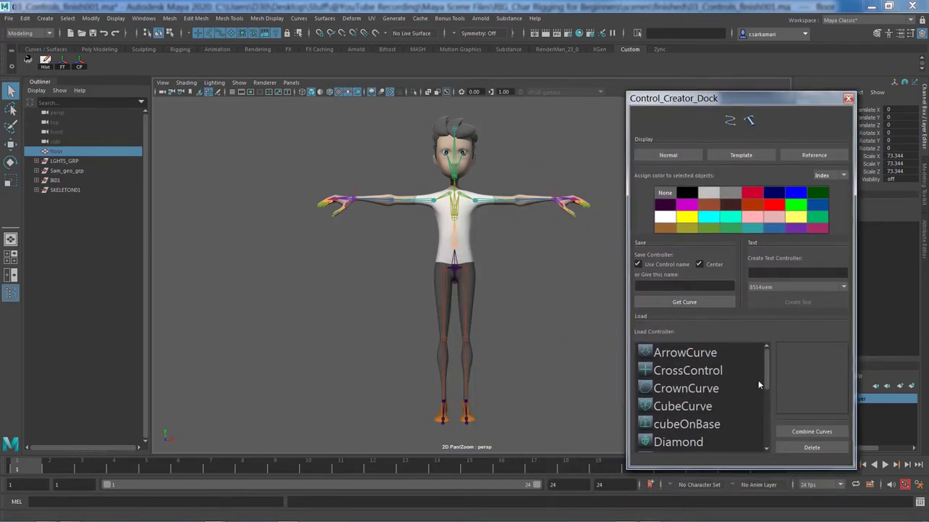
drag(765, 380, 769, 420)
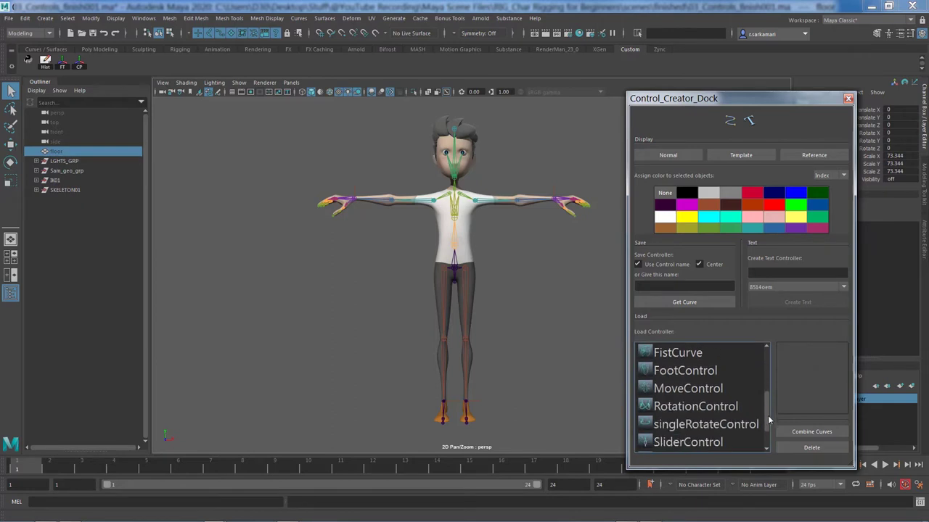
double_click(682, 389)
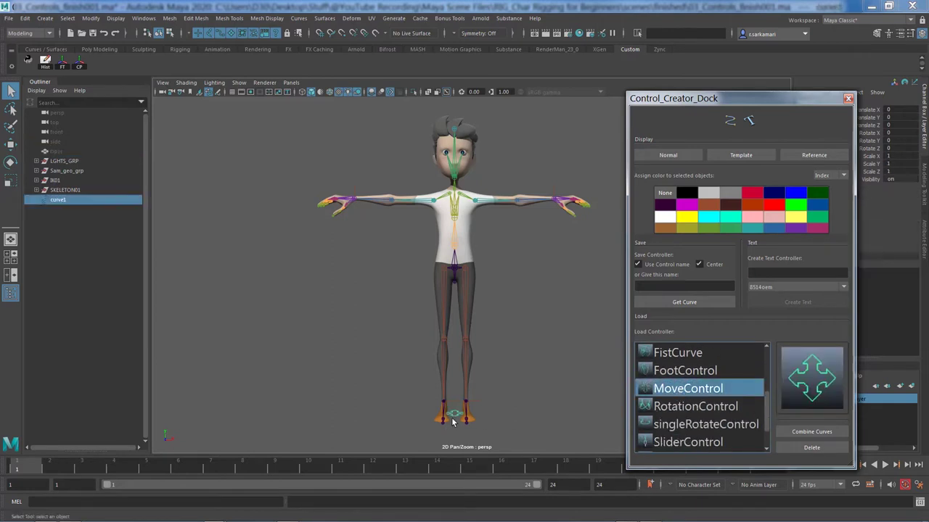
key(r)
drag(455, 415, 653, 456)
alt+drag(301, 367, 312, 329)
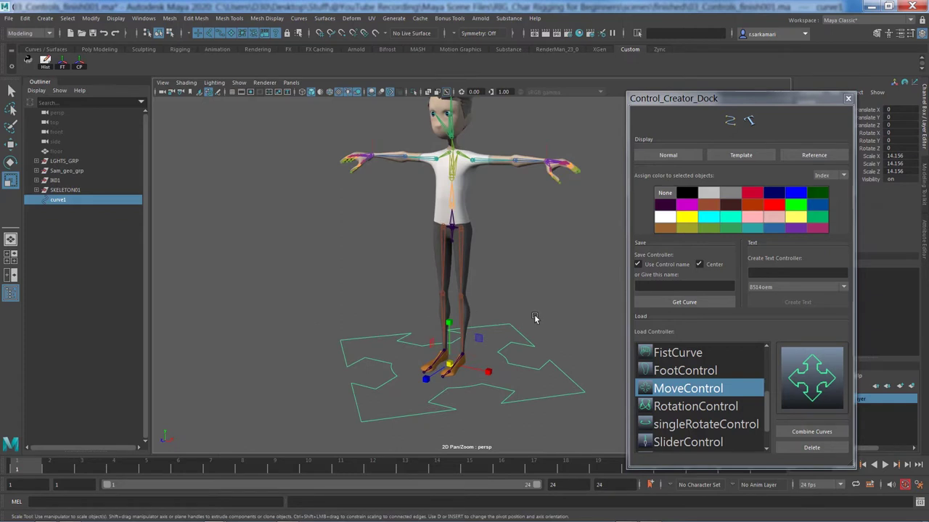
click(671, 226)
click(510, 412)
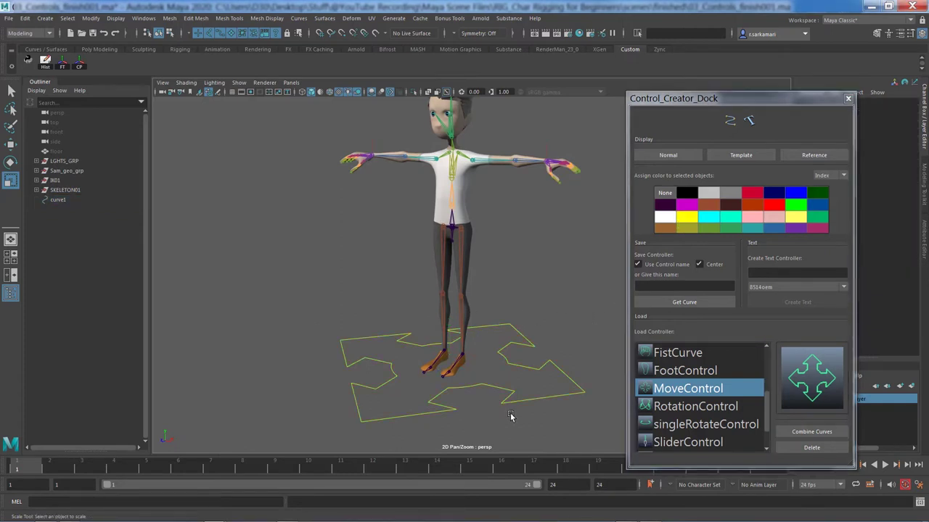
click(847, 98)
click(541, 380)
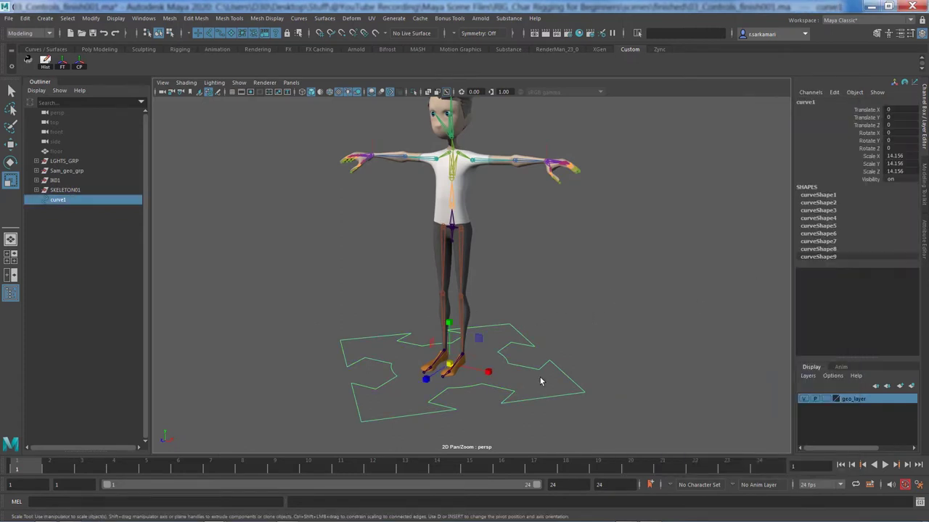
Rename the four-arrow control curve at the character's feet as CTRL_global01
double_click(806, 102)
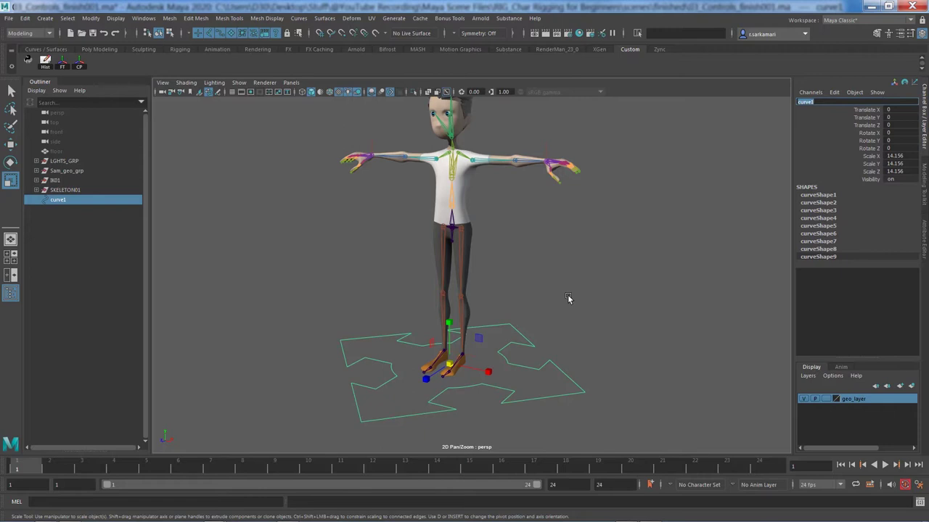
double_click(57, 200)
text(C)
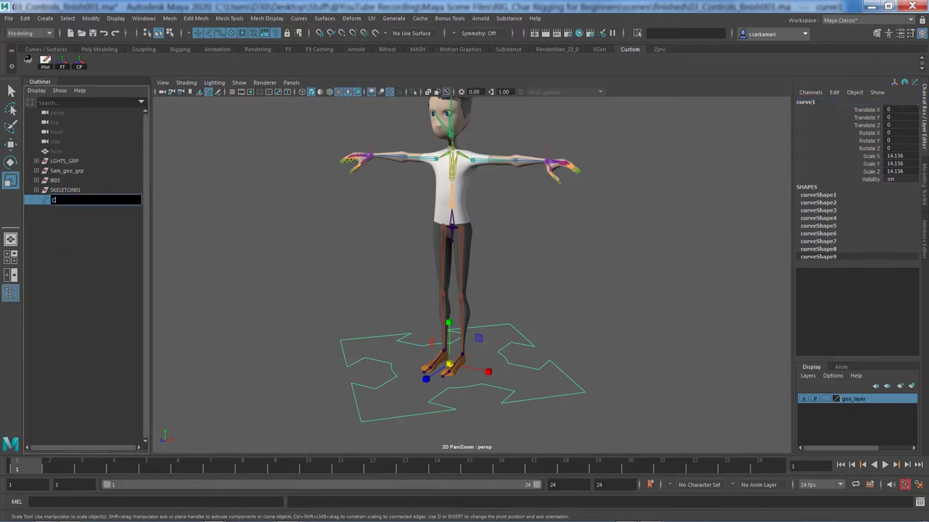
text(TRL_gl)
text(obal01)
key(Return)
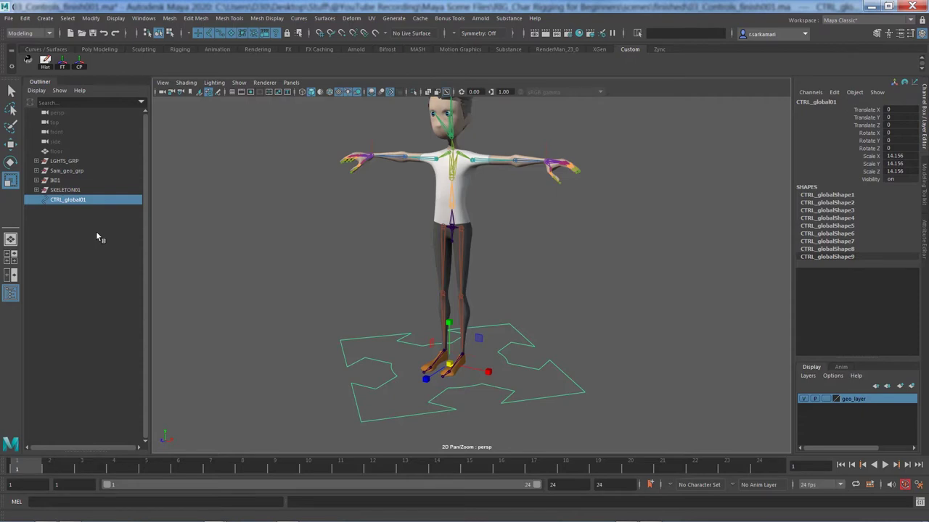
Freeze the transformations of CTRL_global01 and delete its construction history
click(62, 66)
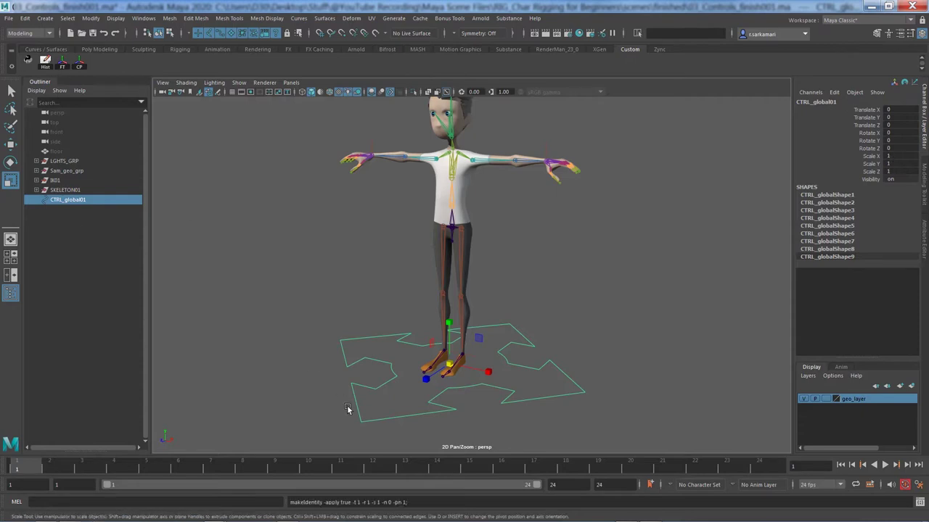
click(45, 63)
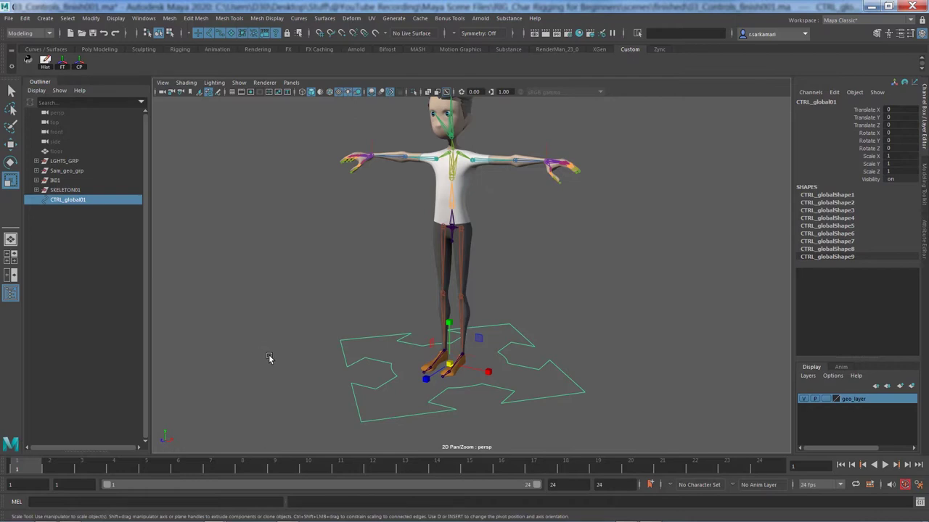
key(q)
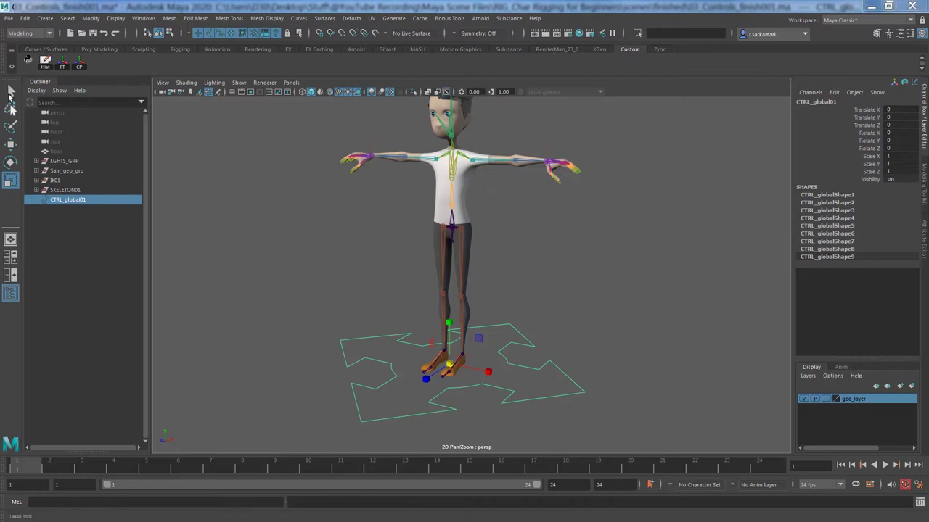
Parent the SKELETON01 and IK01 groups under CTRL_global01 and expand its hierarchy
click(63, 190)
ctrl+click(56, 181)
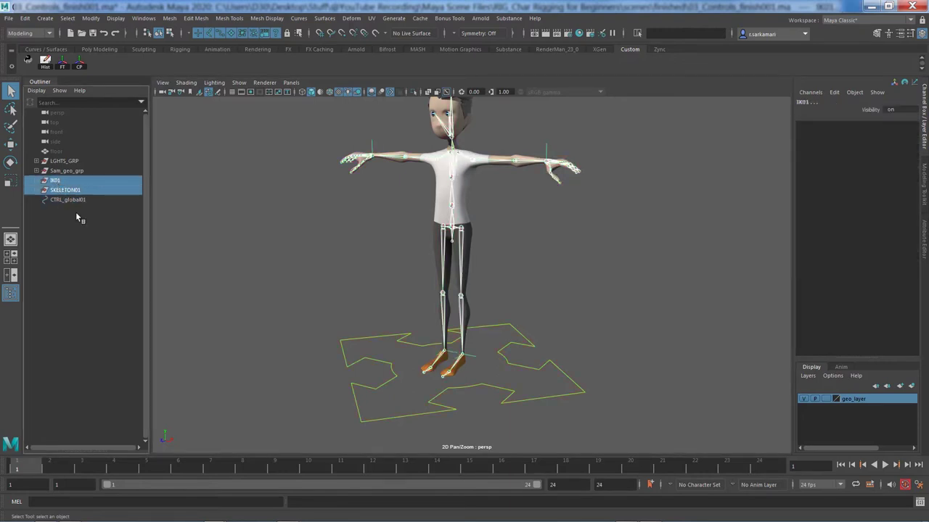
middle_drag(70, 191, 67, 204)
click(58, 182)
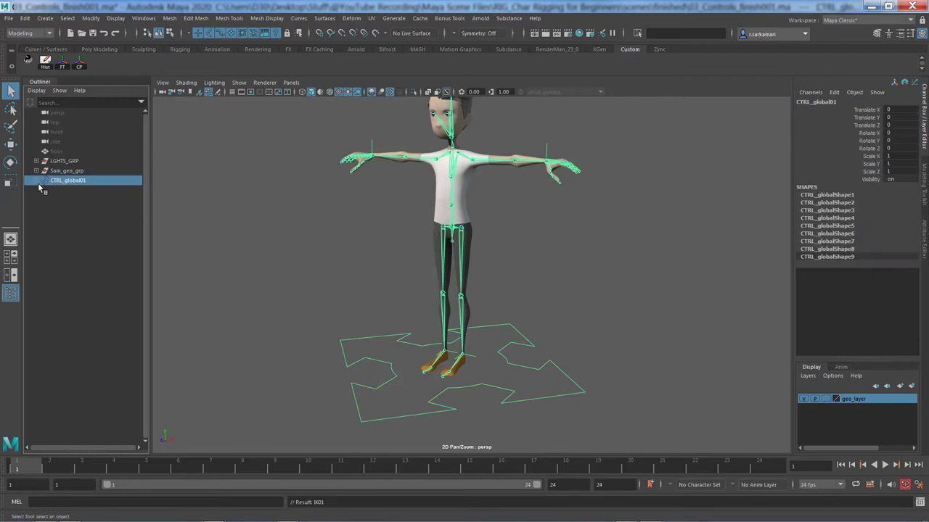
click(36, 181)
Test how CTRL_global01 drives the rig with trial scale, rotate and move transforms, undoing each one
drag(336, 311, 365, 369)
key(r)
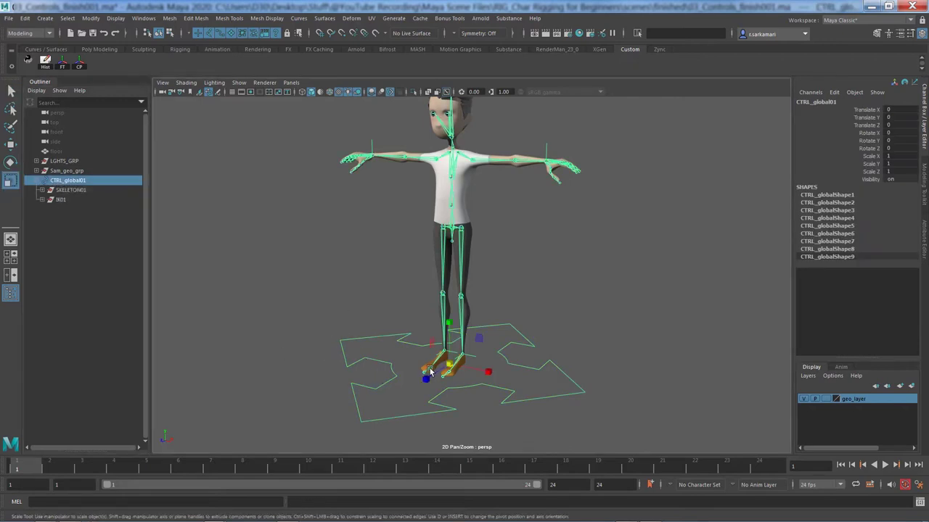
drag(448, 366, 476, 376)
key(ctrl+z)
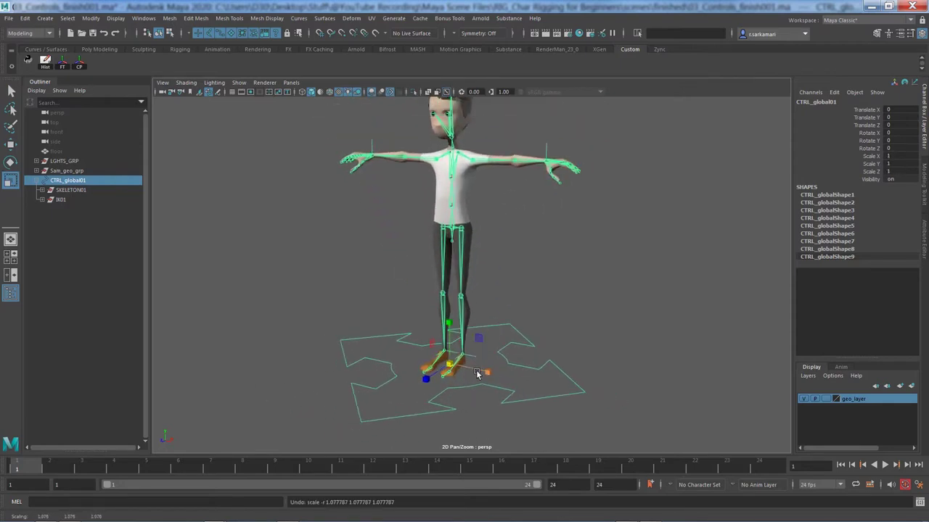
key(e)
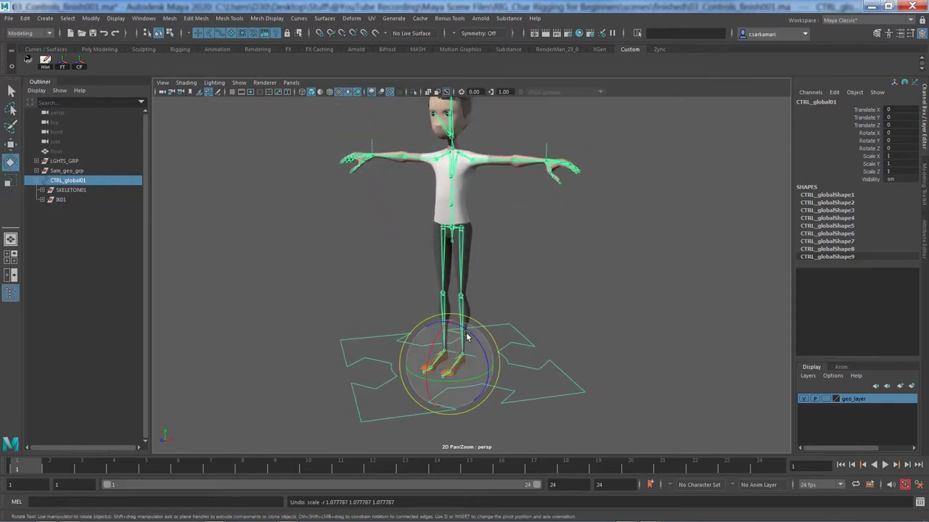
drag(469, 331, 433, 376)
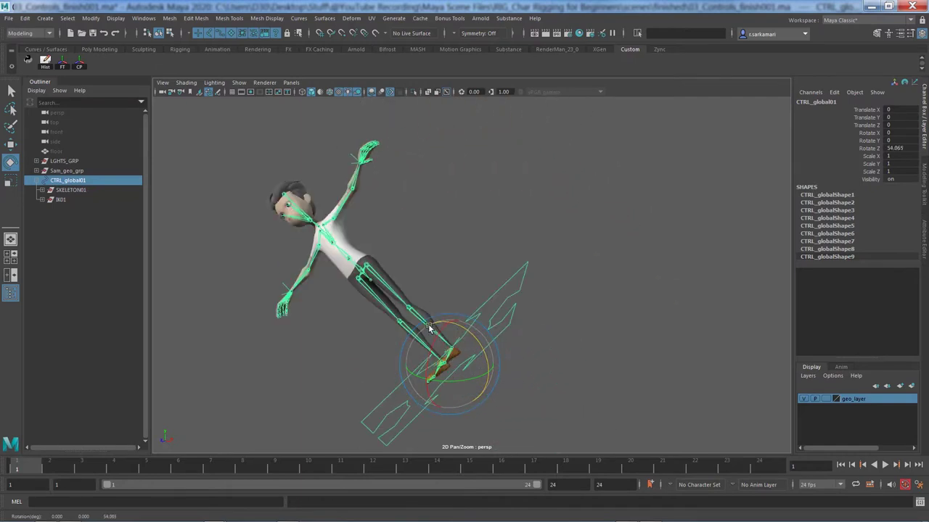
key(ctrl+z)
key(w)
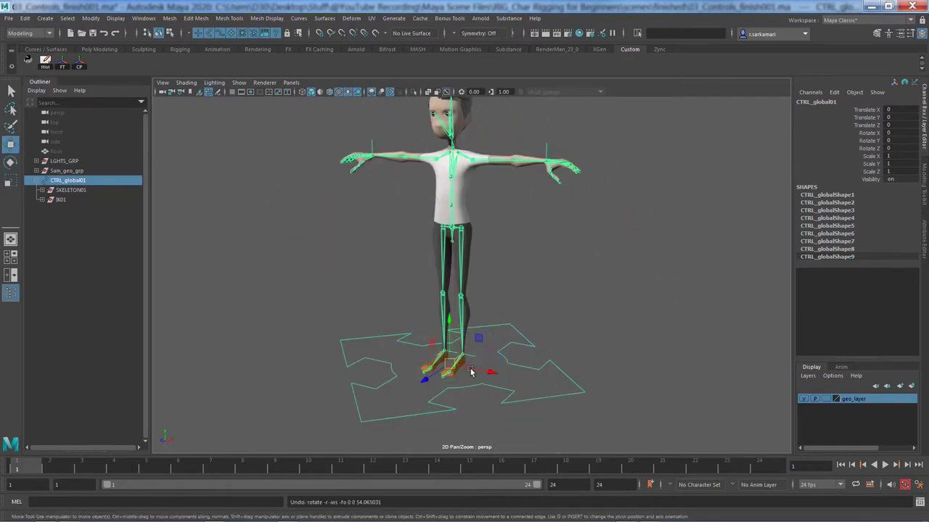
drag(488, 372, 530, 397)
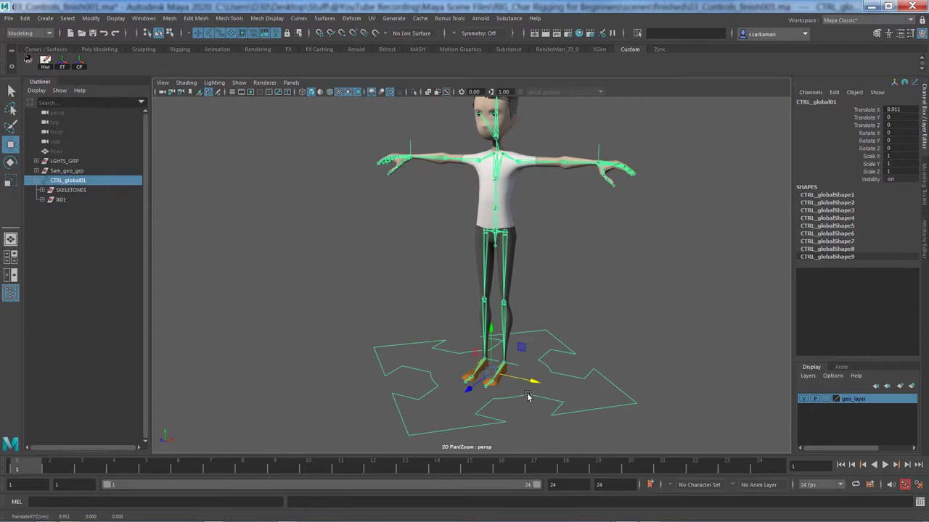
key(ctrl+z)
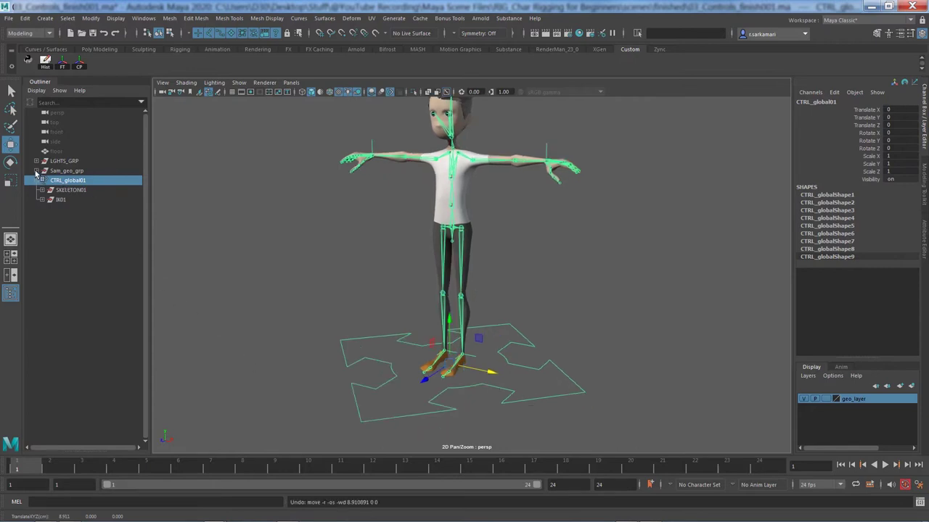
Expand and select Sam_geo_grp to examine the character's geometry pieces
click(36, 171)
click(58, 171)
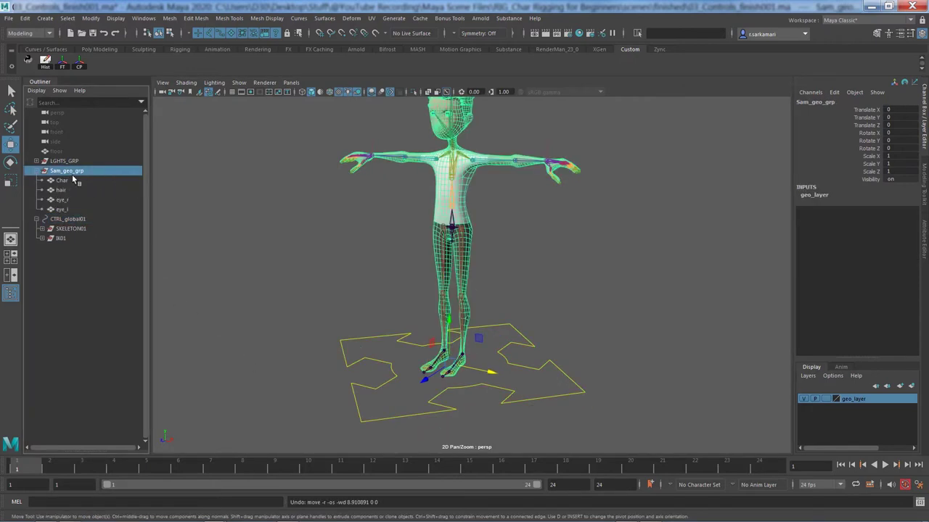
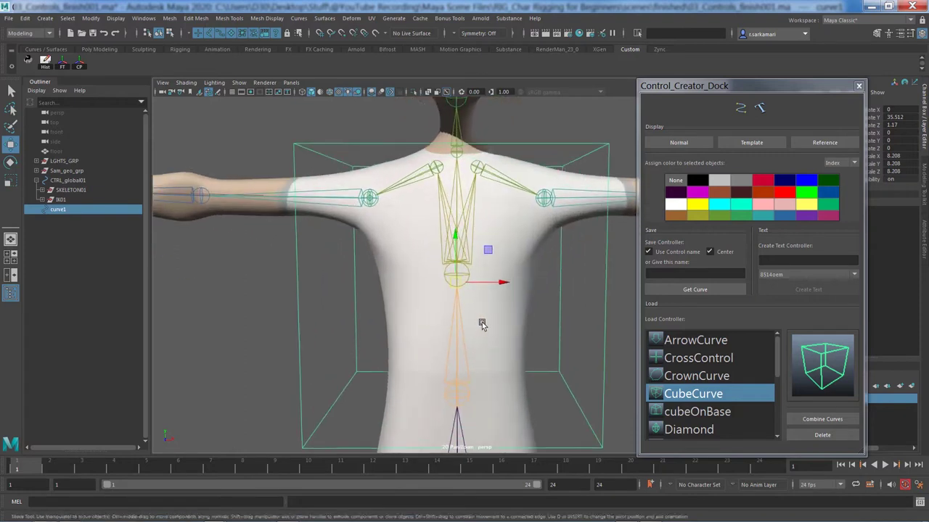
Snap the CubeCurve control to the chest joint at the top of the spine and close the control creator
alt+drag(482, 323, 460, 325)
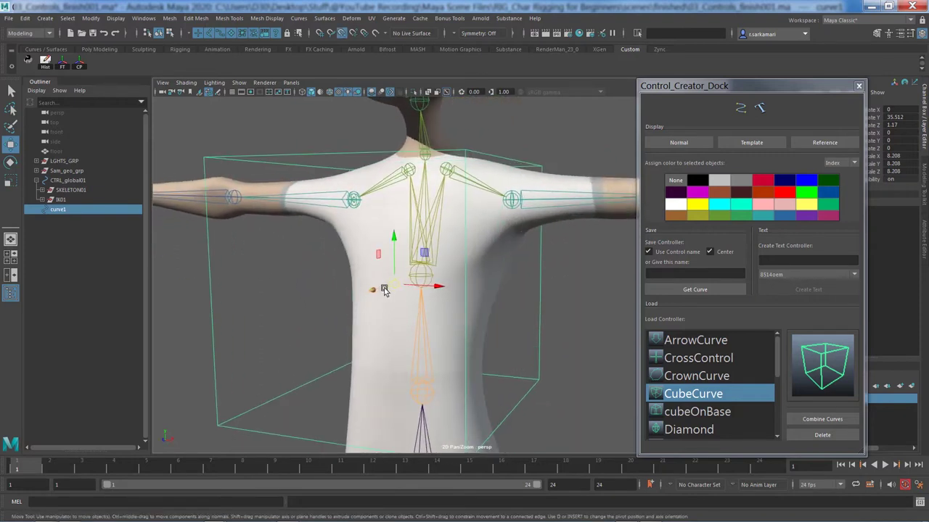
drag(392, 286, 420, 276)
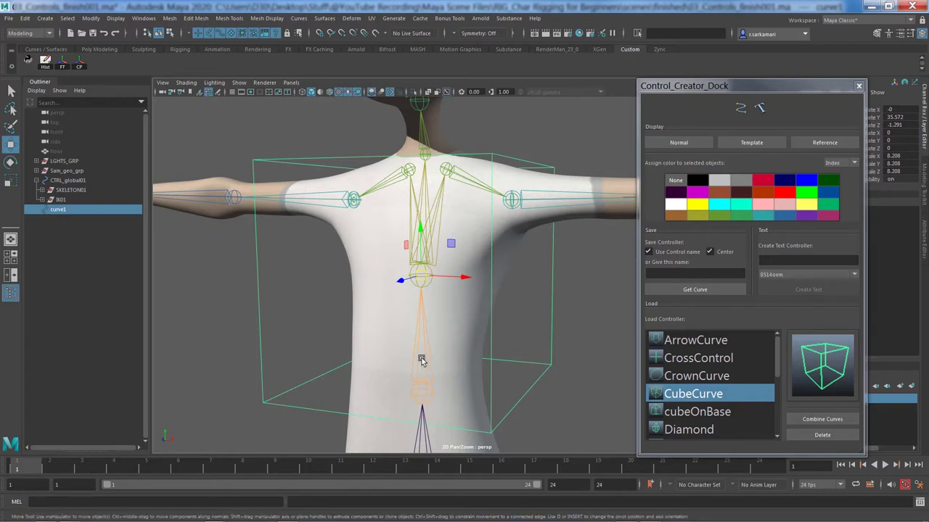
alt+drag(423, 359, 290, 351)
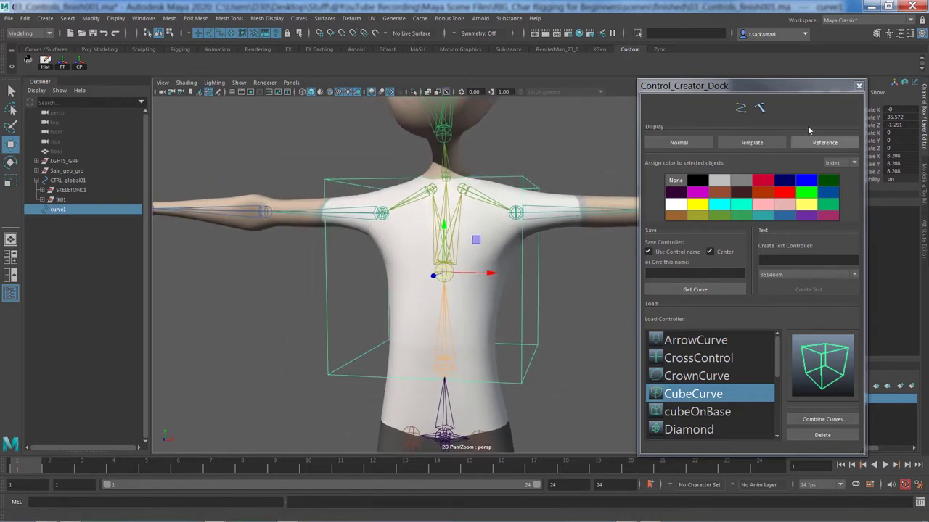
drag(831, 88, 810, 97)
click(839, 95)
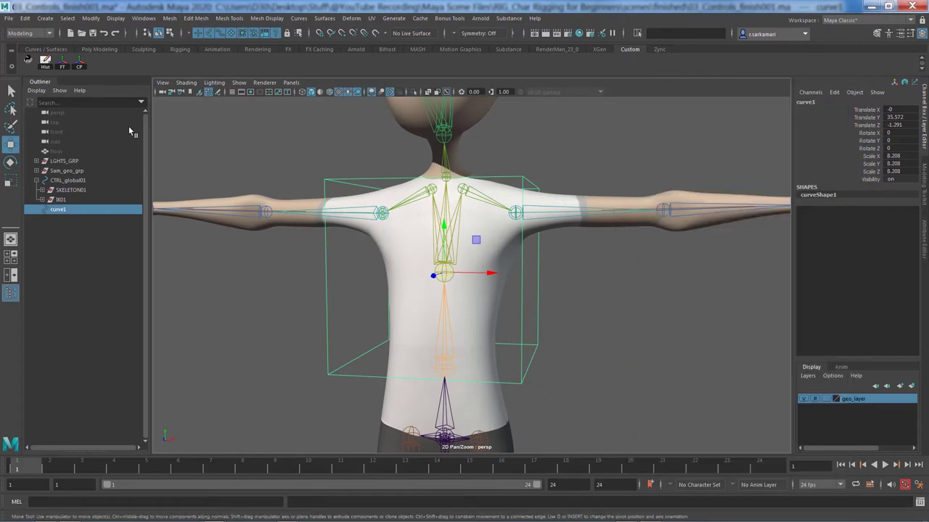
Freeze the transformations of the chest cube curve and rename it CTRL_ches01
click(63, 67)
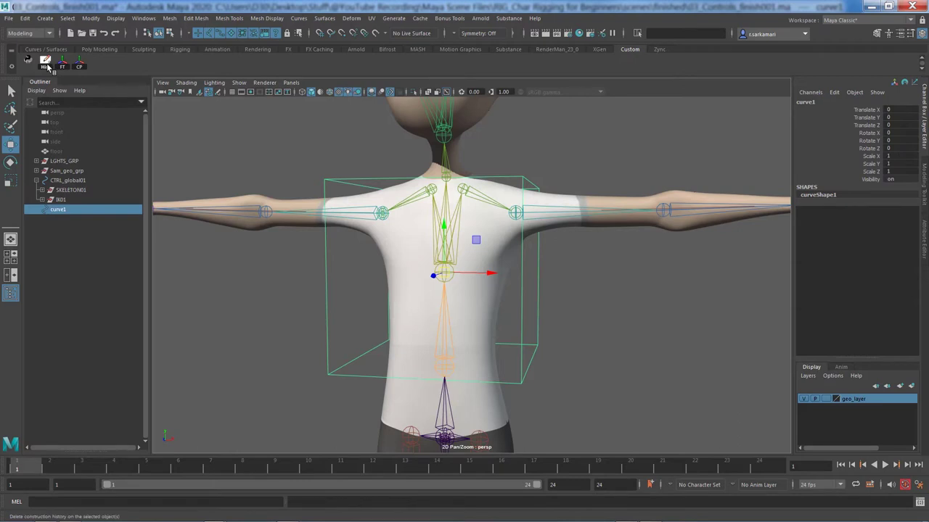
double_click(805, 104)
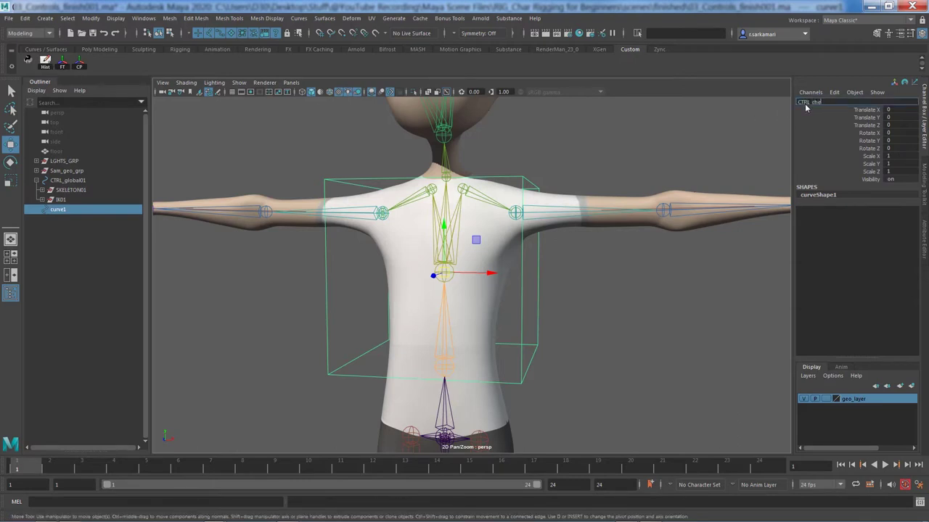
text(CTRL_ches01)
key(Return)
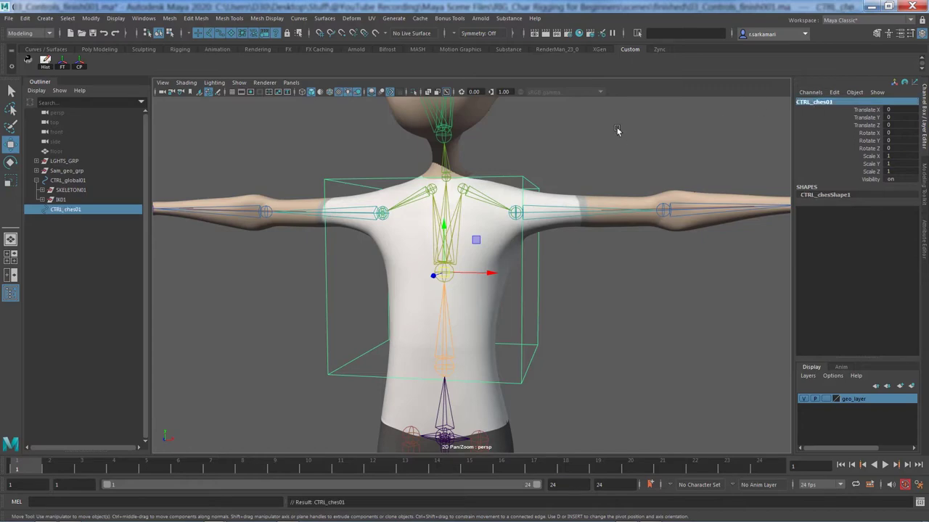
Edit the control vertices of CTRL_ches01 and pull its bottom front points back toward the torso
click(169, 33)
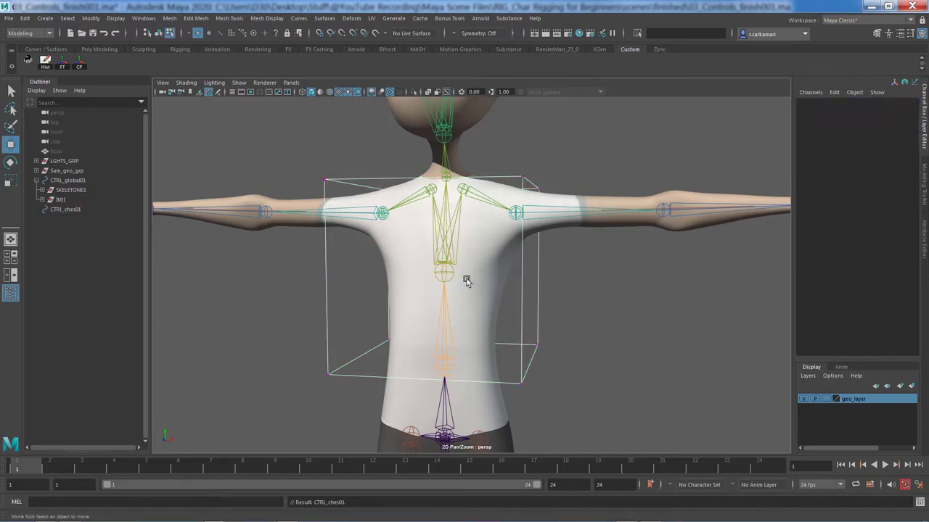
alt+drag(304, 311, 213, 304)
drag(288, 336, 326, 380)
drag(287, 346, 312, 346)
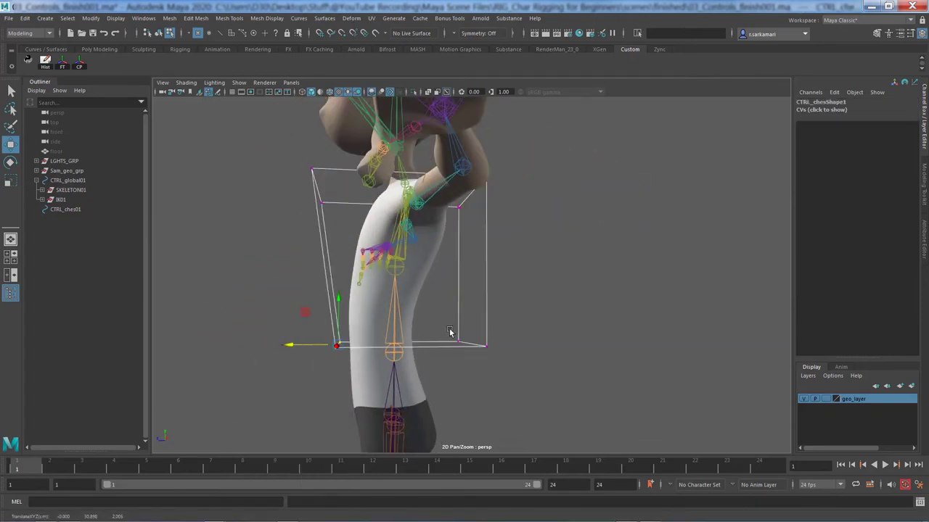
Raise the four bottom points of the chest cube to the lower chest and scale them closer together in depth
drag(450, 331, 499, 358)
drag(423, 344, 324, 333)
drag(387, 299, 386, 232)
key(r)
drag(388, 279, 366, 279)
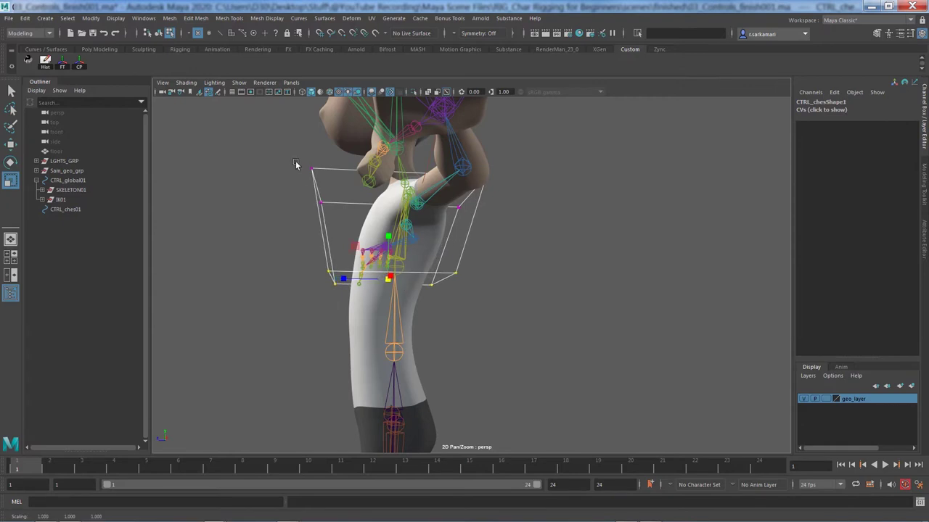
Move the chest cube's upper front points down and closer to the chest
drag(297, 164, 333, 215)
alt+drag(196, 264, 309, 268)
key(w)
drag(324, 178, 324, 210)
drag(290, 254, 315, 249)
Scale the bottom corner points of the chest cube slightly narrower in width
alt+drag(214, 384, 287, 374)
drag(345, 272, 392, 317)
shift+drag(529, 279, 589, 332)
key(r)
drag(509, 290, 495, 291)
Try raising the upper corner points of the chest cube, and undo the move
drag(355, 164, 389, 197)
shift+drag(528, 179, 559, 207)
shift+click(566, 214)
alt+drag(330, 332, 281, 354)
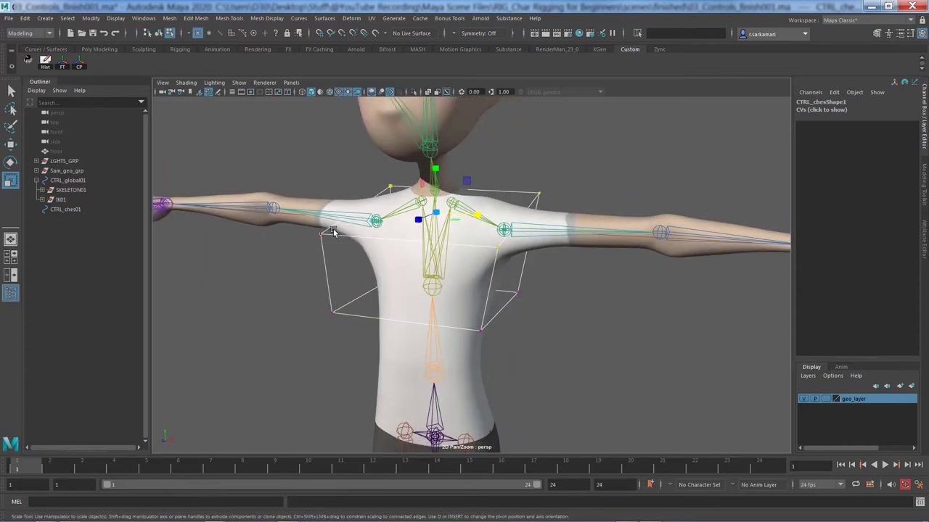
key(w)
drag(435, 163, 436, 138)
key(ctrl+z)
Reselect all four upper corner points of the chest cube and raise them just above the shoulders
drag(307, 219, 338, 249)
shift+drag(370, 178, 402, 200)
shift+drag(552, 185, 486, 246)
drag(435, 170, 436, 147)
mouse_move(239, 416)
alt+mouse_down()
mouse_move(278, 393)
mouse_move(403, 391)
mouse_move(372, 330)
mouse_move(378, 349)
alt+mouse_up()
key(space)
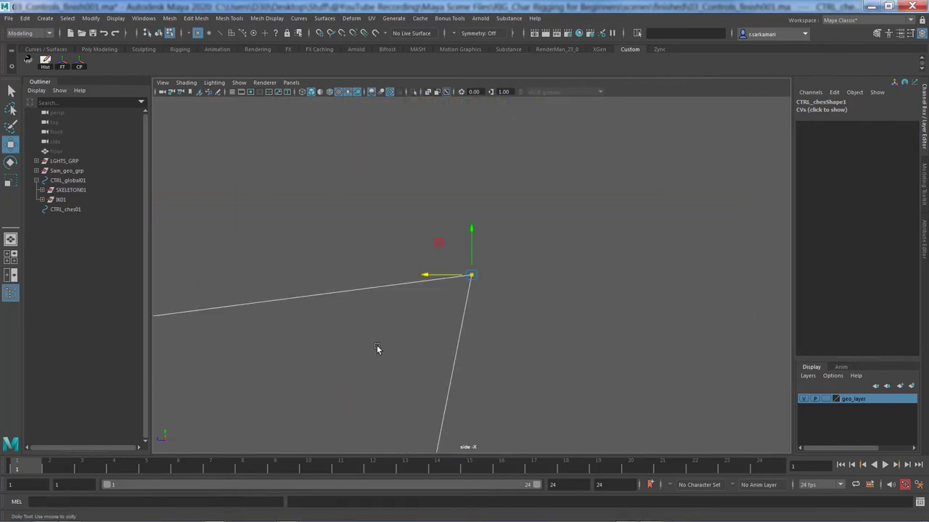
shift+drag(512, 262, 514, 273)
drag(401, 218, 402, 208)
key(space)
drag(375, 344, 377, 323)
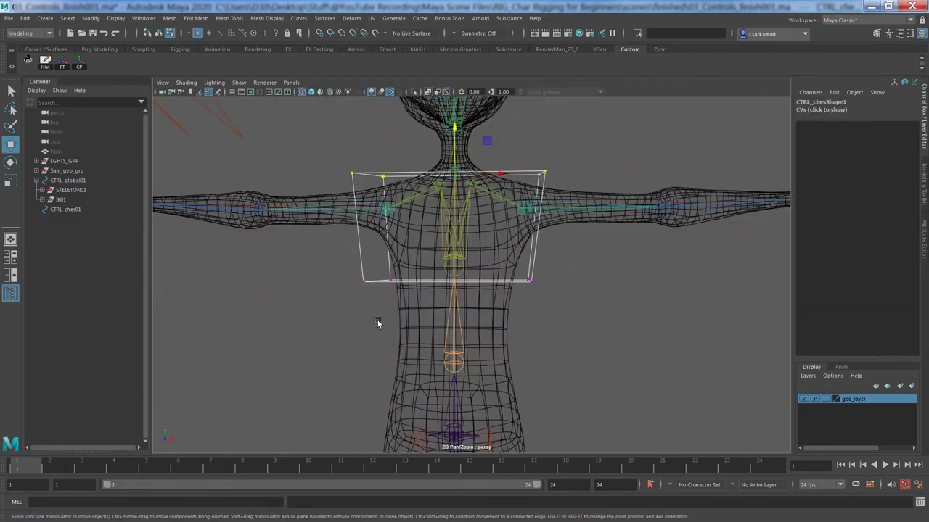
Restore the textured, lit viewport display and return the chest cube to object selection mode
key(6)
click(427, 93)
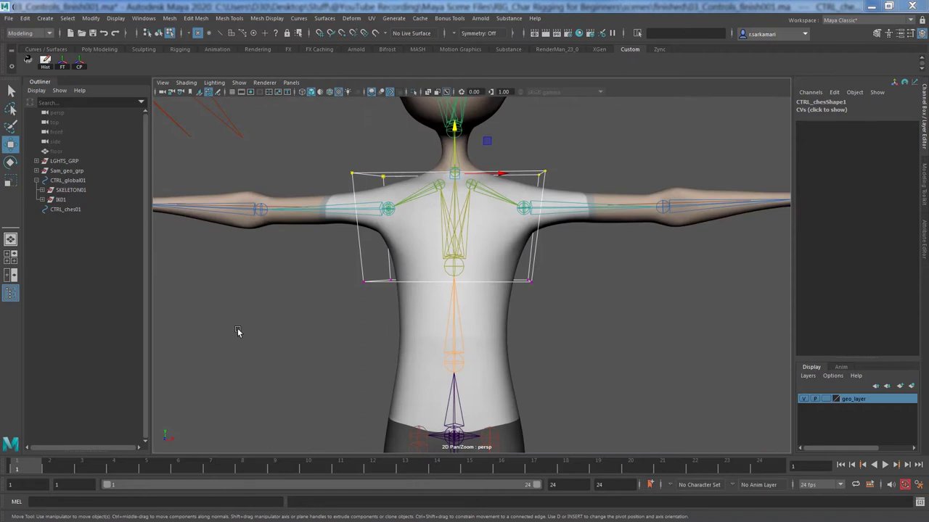
click(347, 92)
alt+middle_drag(363, 269, 352, 343)
alt+drag(352, 343, 392, 288)
click(158, 34)
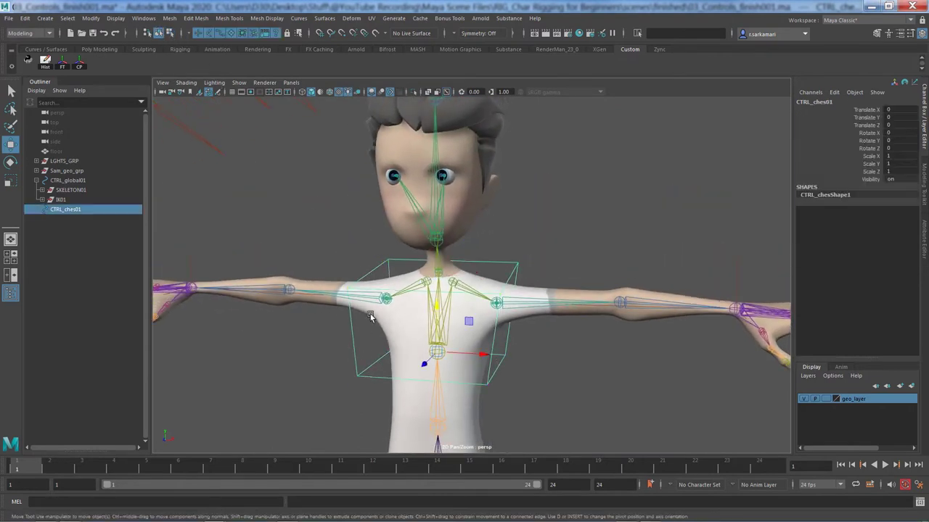
Duplicate CTRL_ches01 and move the copy straight down to the hips
alt+drag(309, 390, 303, 367)
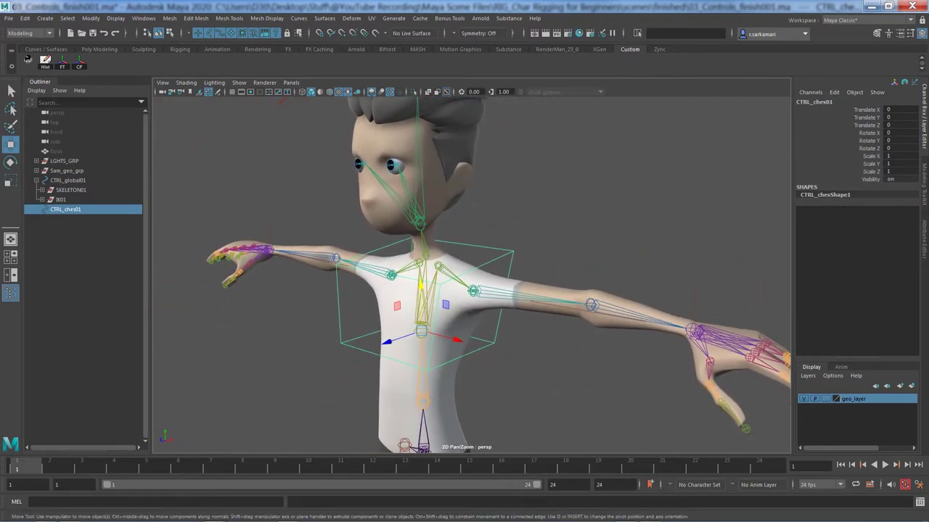
alt+middle_drag(303, 336, 352, 247)
middle_drag(69, 209, 66, 209)
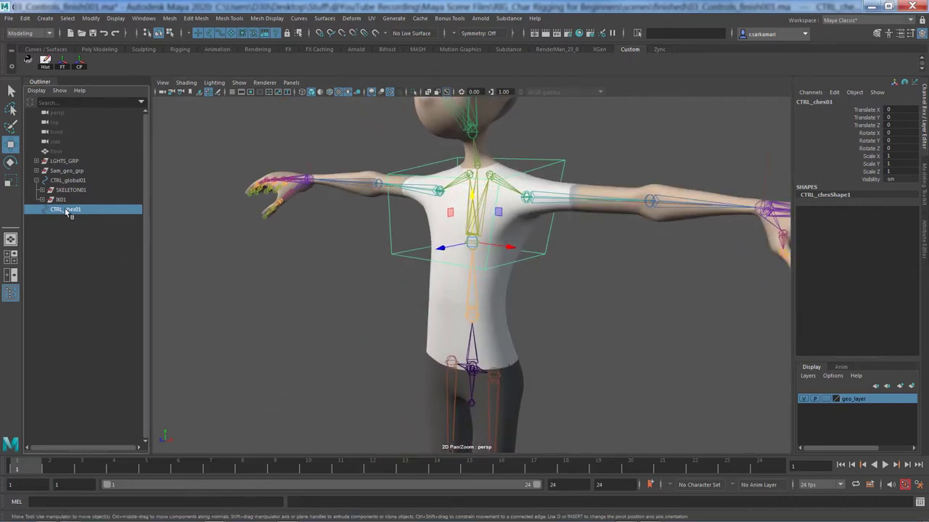
key(ctrl+d)
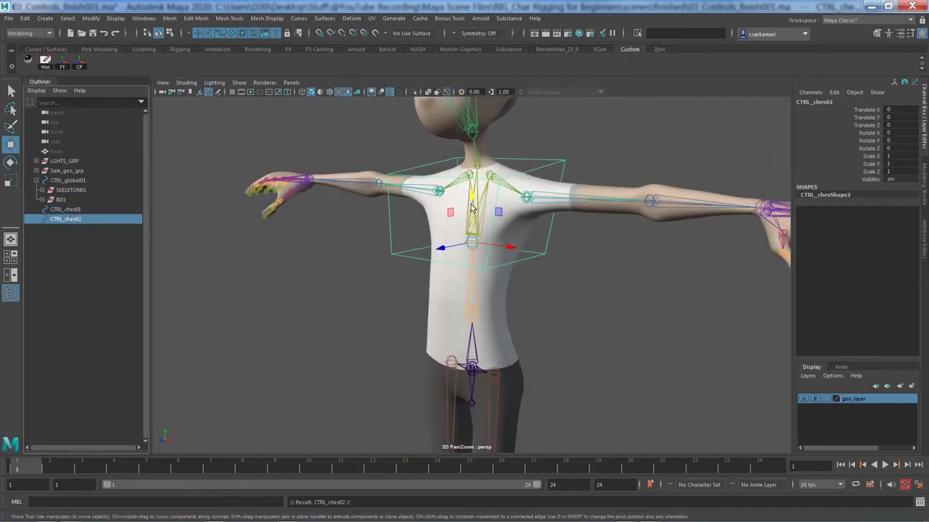
drag(471, 208, 293, 409)
Snap the duplicated cube to the pelvis joint between the hip joints, at Translate Y -9.078
alt+right_drag(428, 446, 617, 454)
alt+middle_drag(433, 314, 439, 109)
alt+right_drag(522, 268, 547, 300)
alt+middle_drag(547, 301, 576, 302)
key(v)
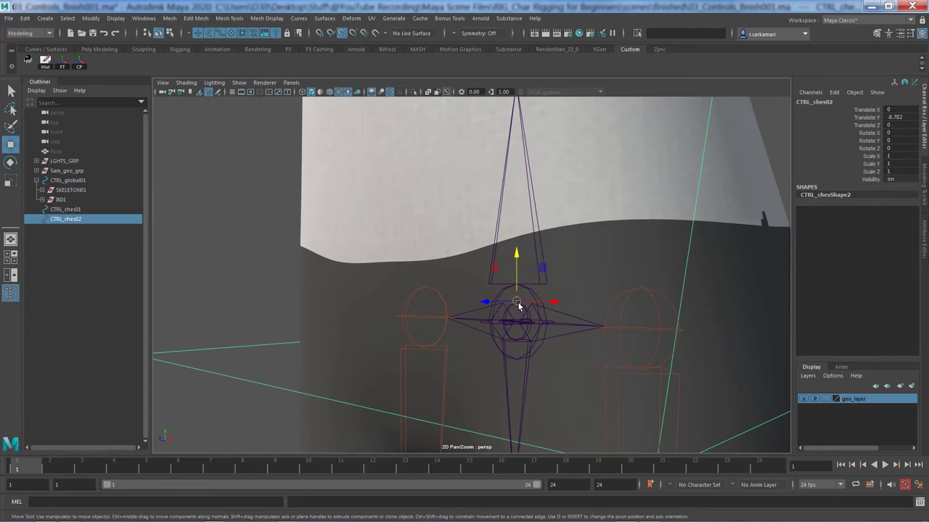
drag(517, 303, 518, 325)
scroll(523, 350, down, 5)
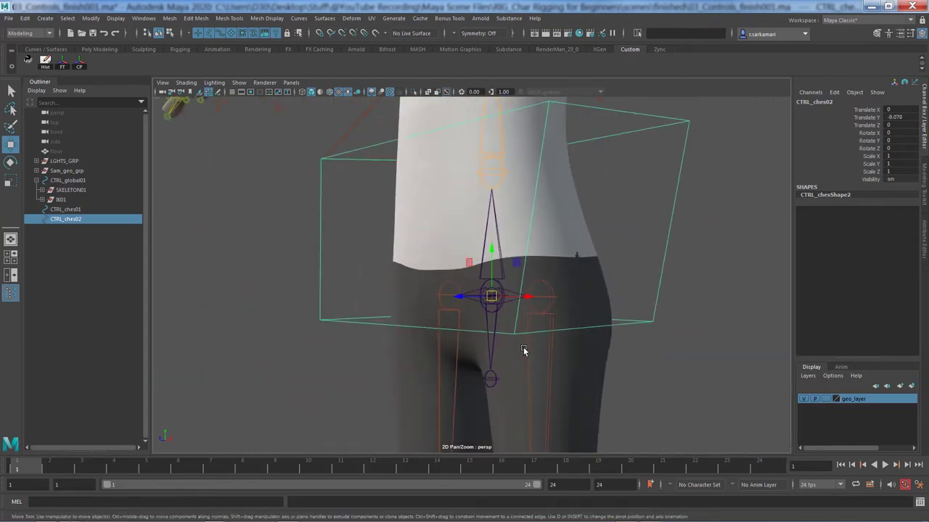
alt+drag(374, 400, 406, 392)
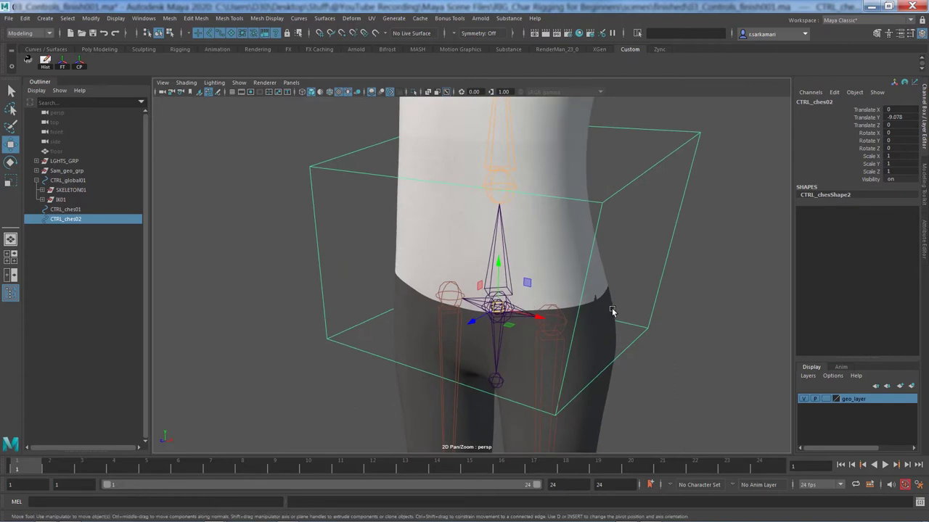
alt+drag(612, 311, 542, 303)
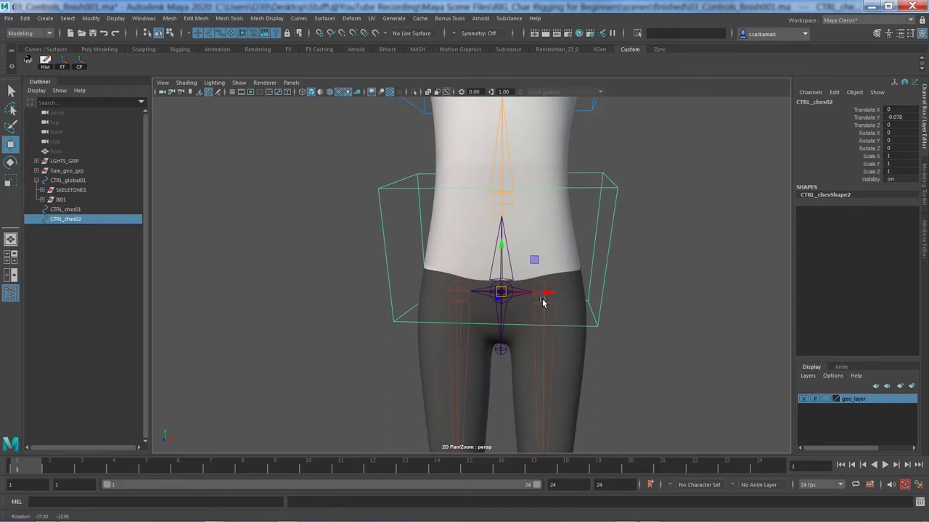
Rename the duplicated control at the hips CTRL_pelvis01
scroll(607, 325, up, 5)
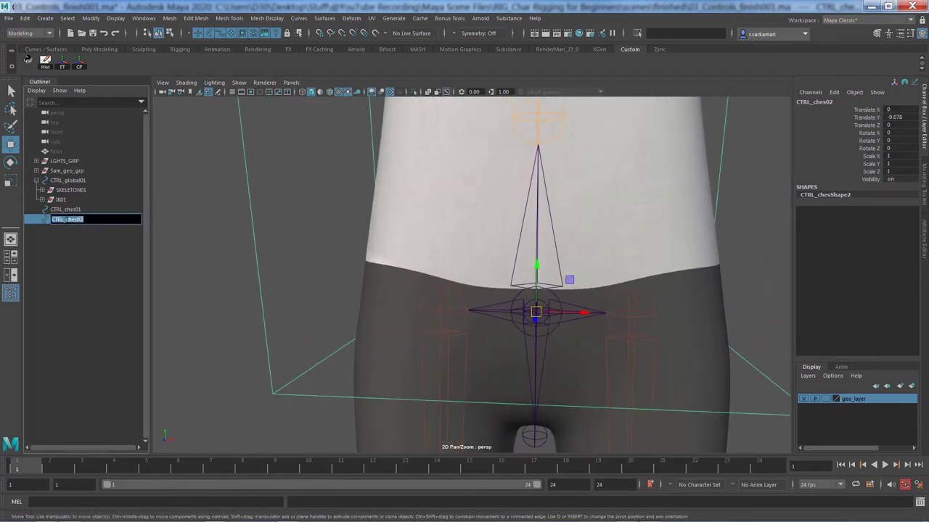
double_click(76, 220)
text(CTRL_pelvis02)
key(BackSpace)
text(1)
key(Return)
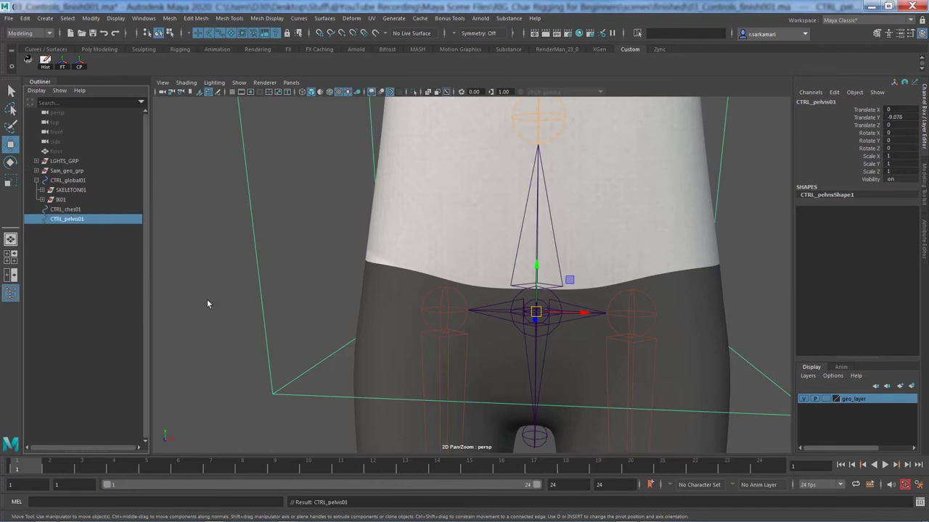
Correct the chest control's name to CTRL_chest01 and clear the selection
double_click(67, 209)
click(75, 210)
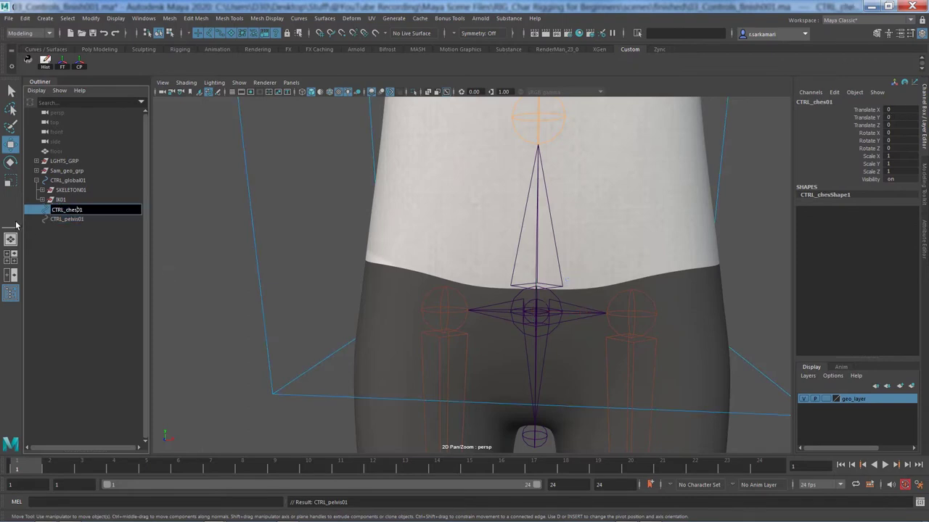
text(t)
key(Return)
click(179, 343)
Edit the control vertices of CTRL_pelvis01 in the front view and scale its upper corner points narrower
scroll(235, 344, down, 5)
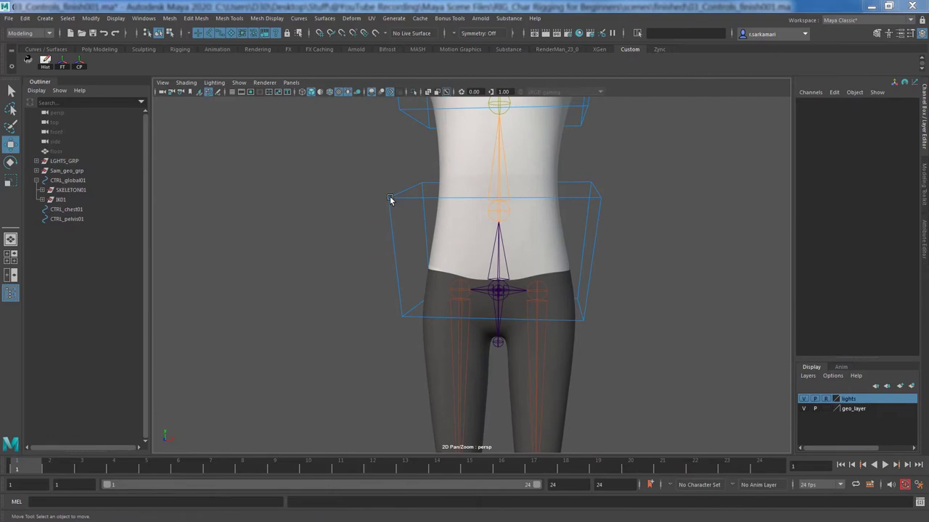
click(389, 199)
click(169, 32)
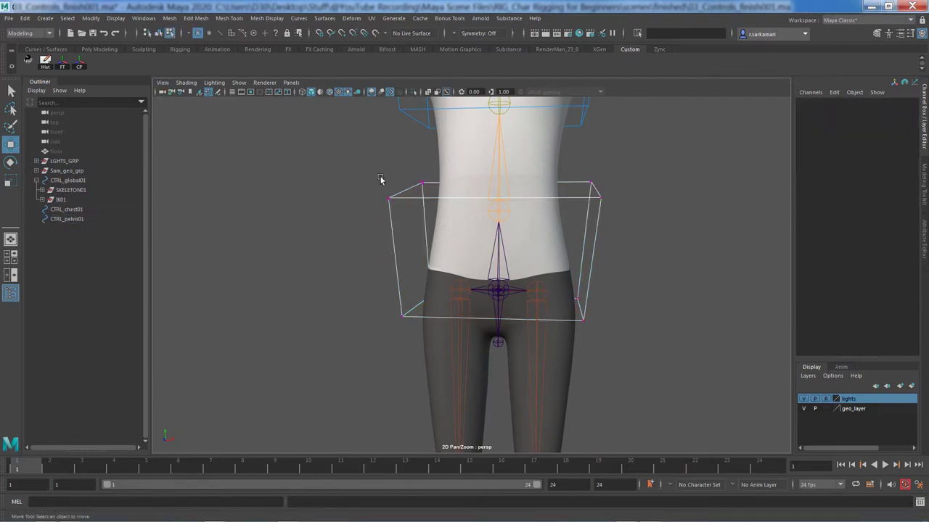
drag(364, 162, 430, 220)
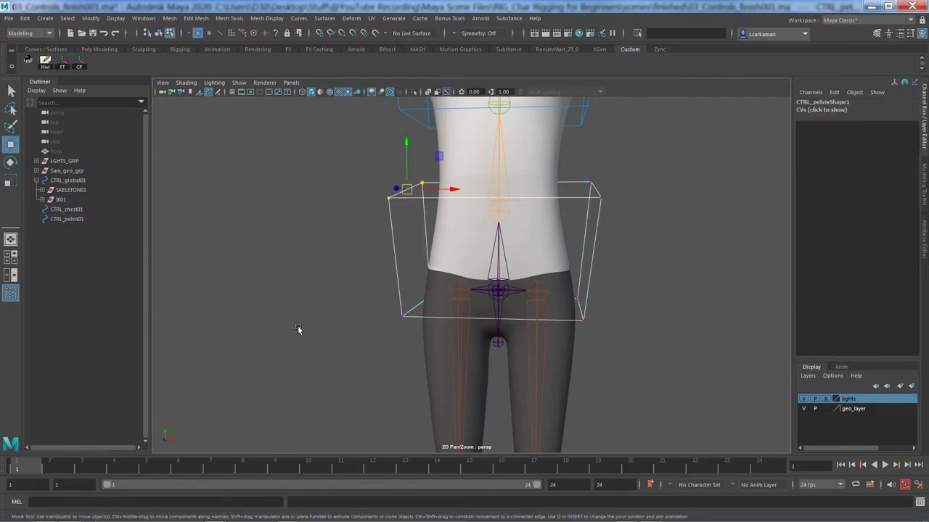
alt+drag(277, 324, 282, 314)
key(space)
drag(341, 289, 341, 327)
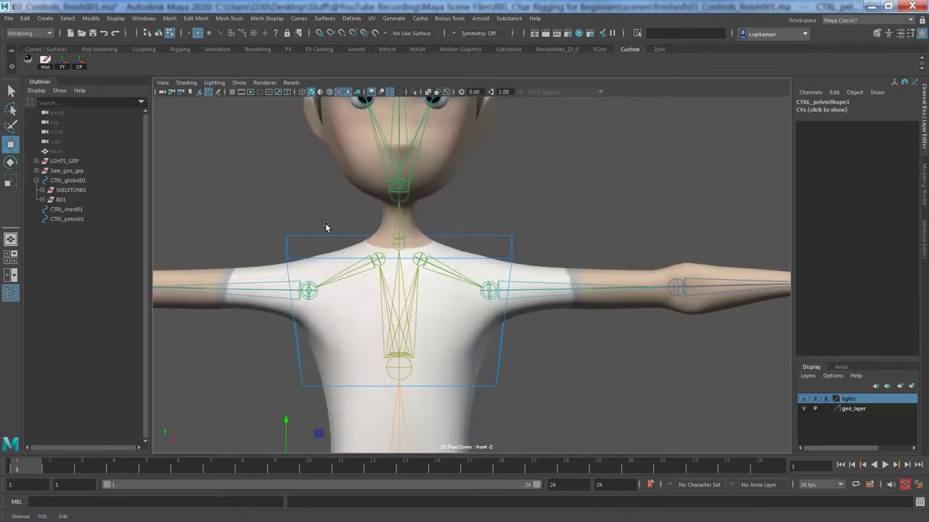
alt+middle_drag(326, 225, 303, 189)
shift+drag(522, 143, 562, 200)
key(r)
drag(470, 170, 460, 170)
Widen the pelvis cube's bottom points slightly and lower its upper points to just above the waistband
drag(312, 287, 544, 348)
drag(472, 310, 480, 312)
drag(314, 143, 549, 212)
drag(428, 126, 429, 163)
key(w)
alt+right_drag(396, 220, 355, 252)
Leave control-vertex editing and switch back to the perspective view showing both body controls
click(149, 33)
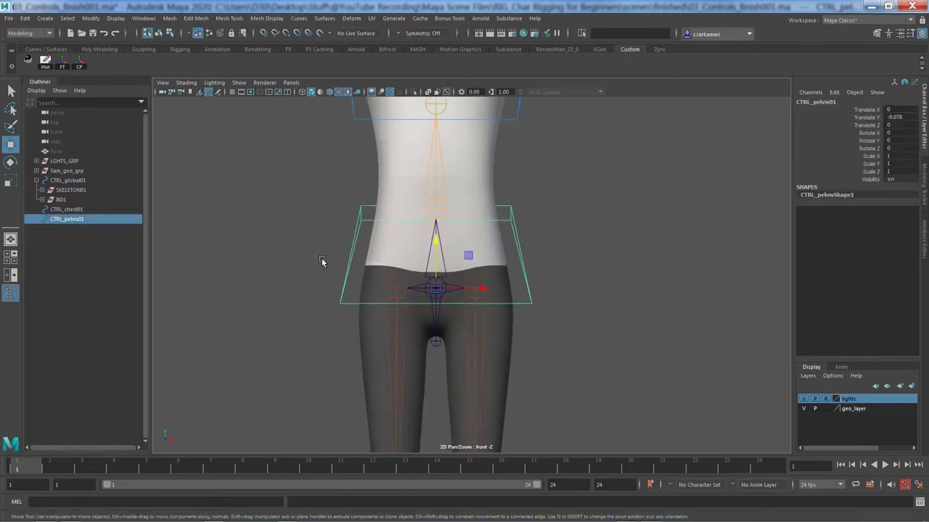
click(322, 263)
alt+drag(322, 264, 312, 315)
key(space)
drag(313, 315, 313, 279)
alt+right_drag(428, 334, 386, 367)
alt+drag(385, 367, 340, 382)
Enable drawing overrides on CTRL_chestShape1 and set its index color to yellow
click(408, 256)
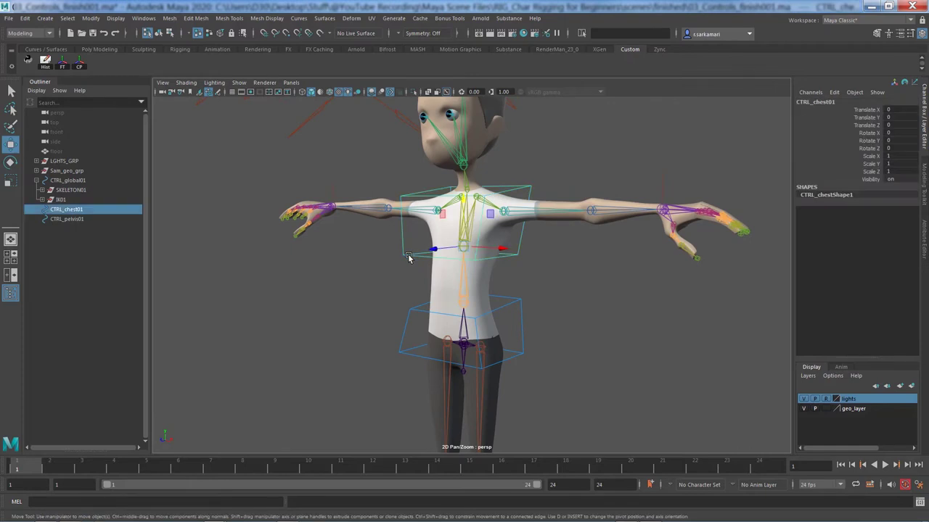
key(ctrl+a)
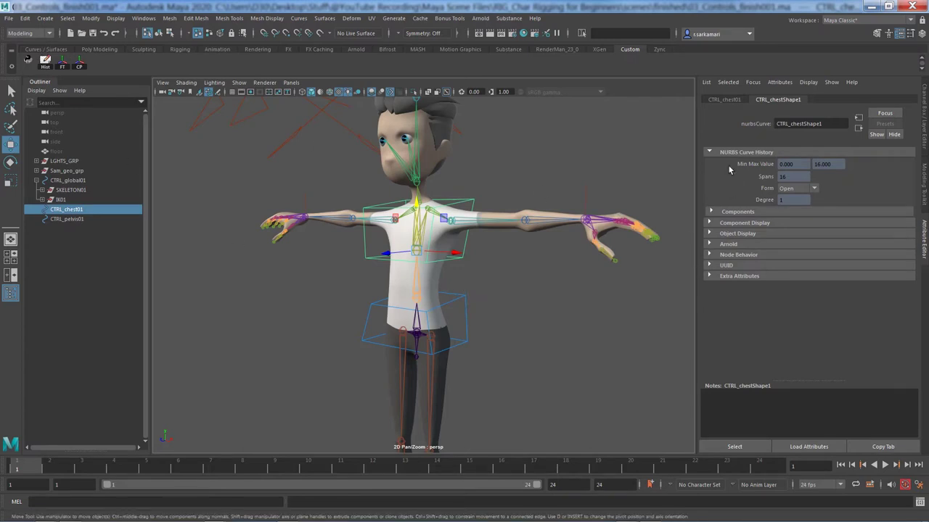
click(735, 234)
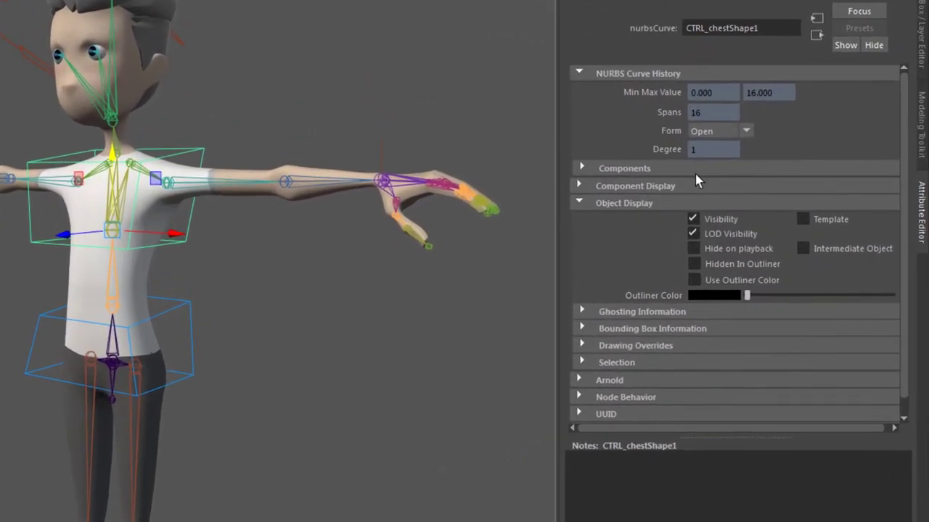
scroll(632, 342, down, 1)
click(627, 328)
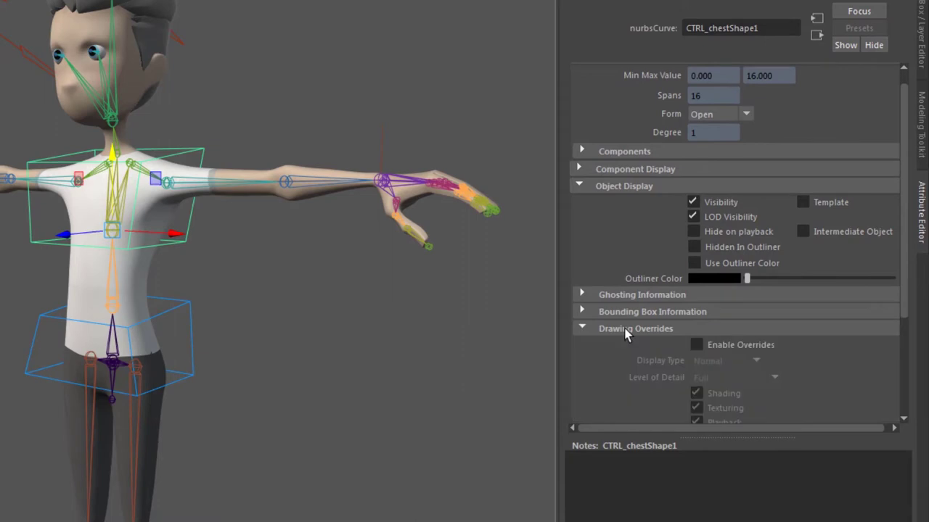
scroll(653, 319, down, 4)
click(718, 202)
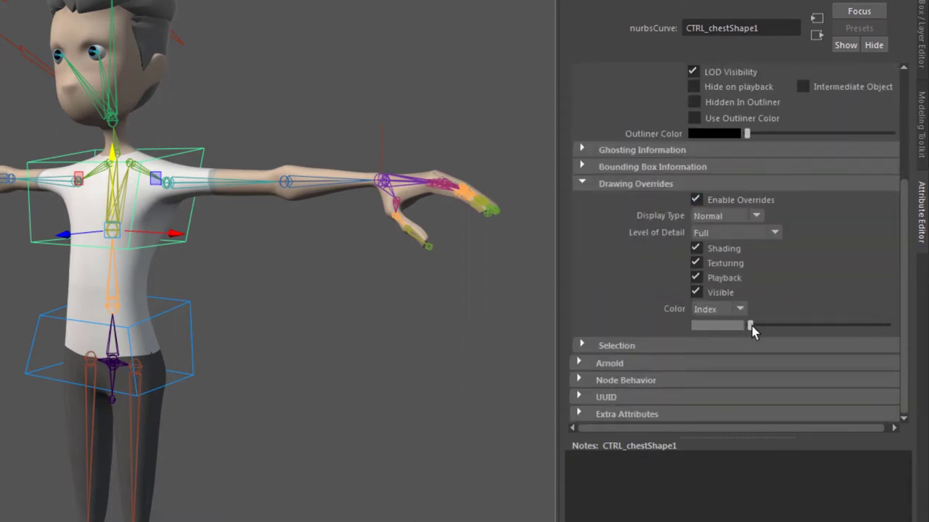
drag(750, 326, 825, 328)
Enable drawing overrides on CTRL_pelvisShape1, set its index color to yellow and clear the selection
click(300, 373)
click(190, 307)
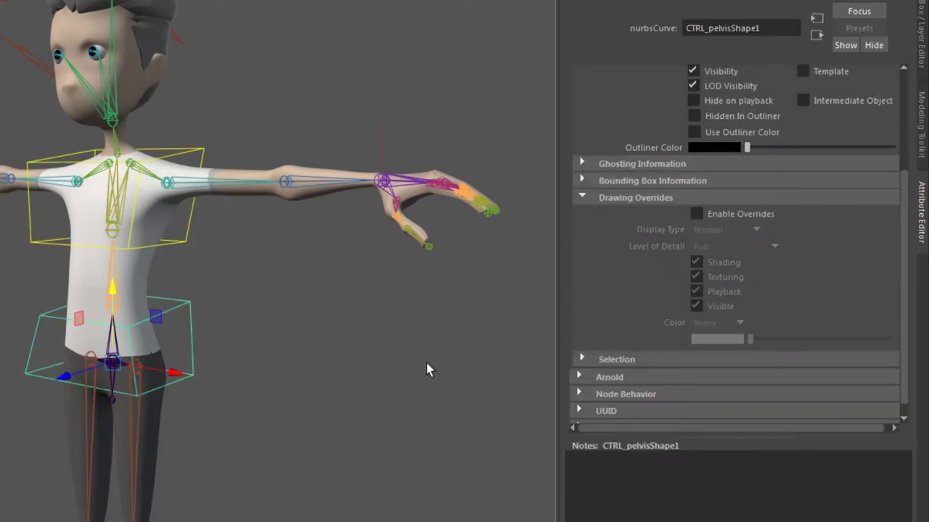
click(714, 214)
drag(755, 340, 827, 343)
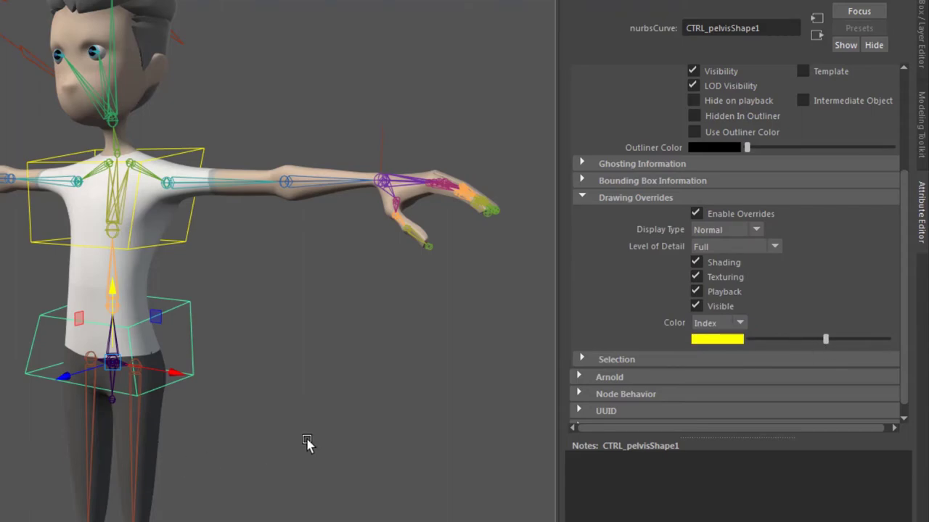
click(239, 425)
Select CTRL_pelvis01 and freeze its transformations
scroll(235, 431, down, 3)
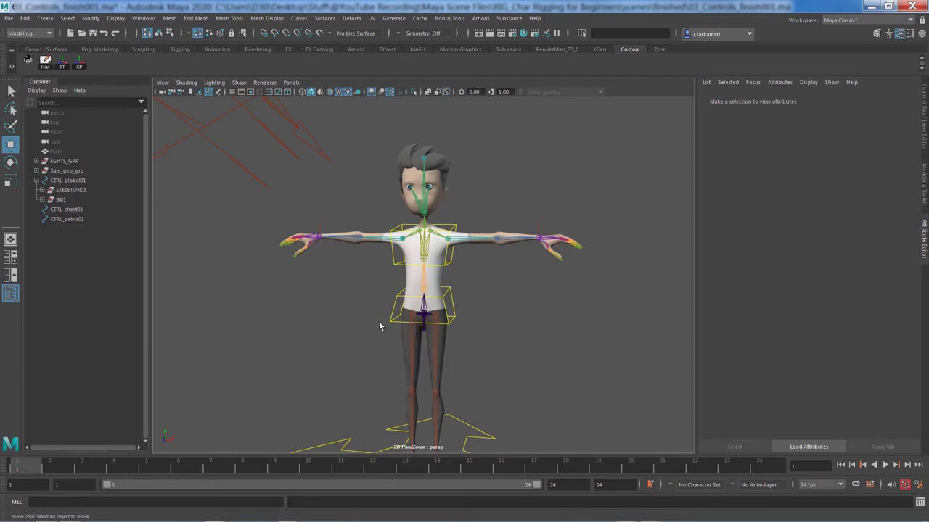
scroll(322, 321, down, 3)
scroll(449, 275, up, 4)
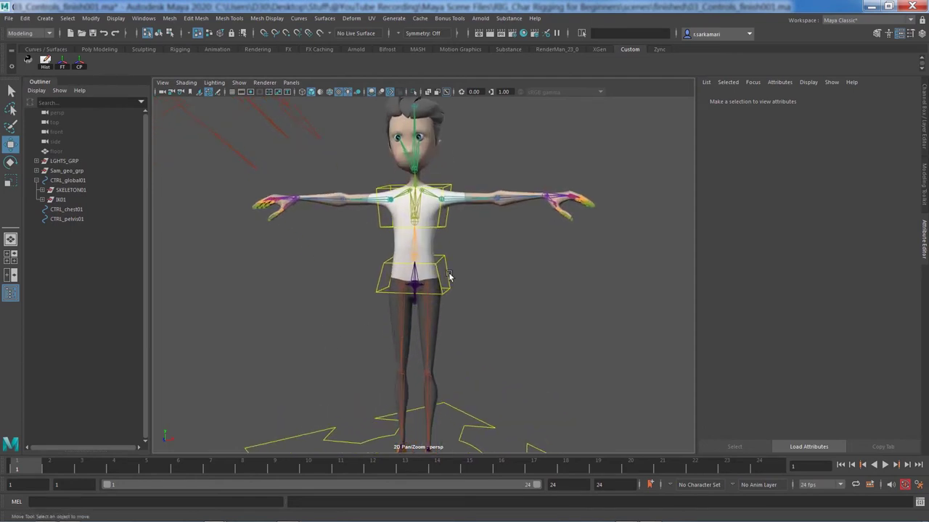
click(447, 274)
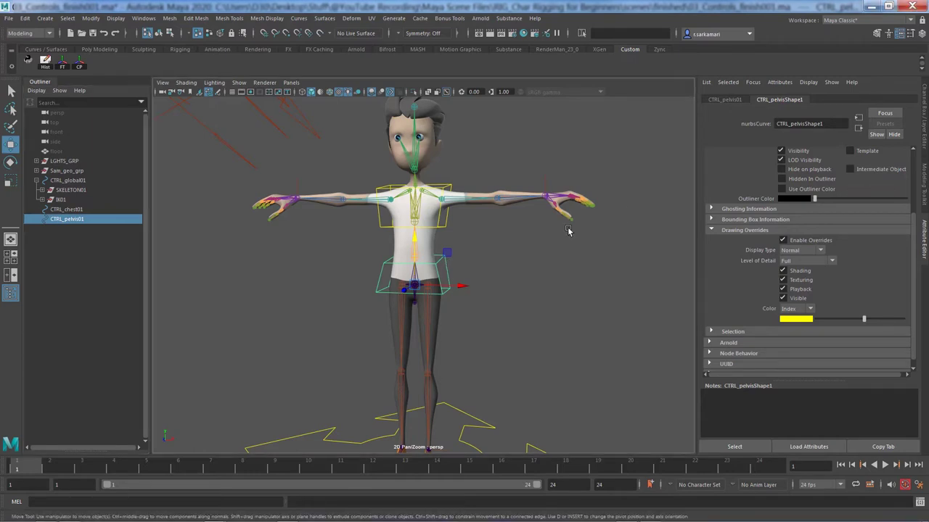
click(925, 138)
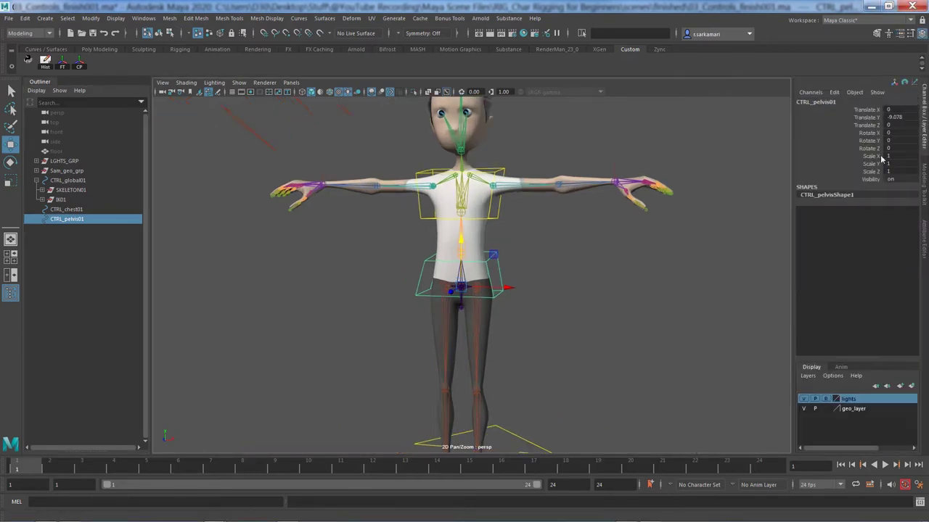
click(62, 66)
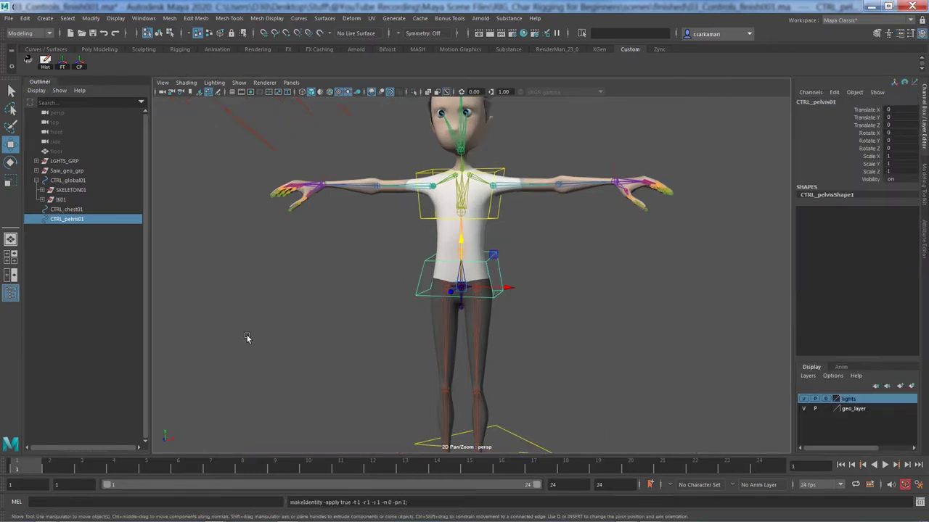
Save the scene and select the CTRL_chest01 control around the character's chest
click(92, 32)
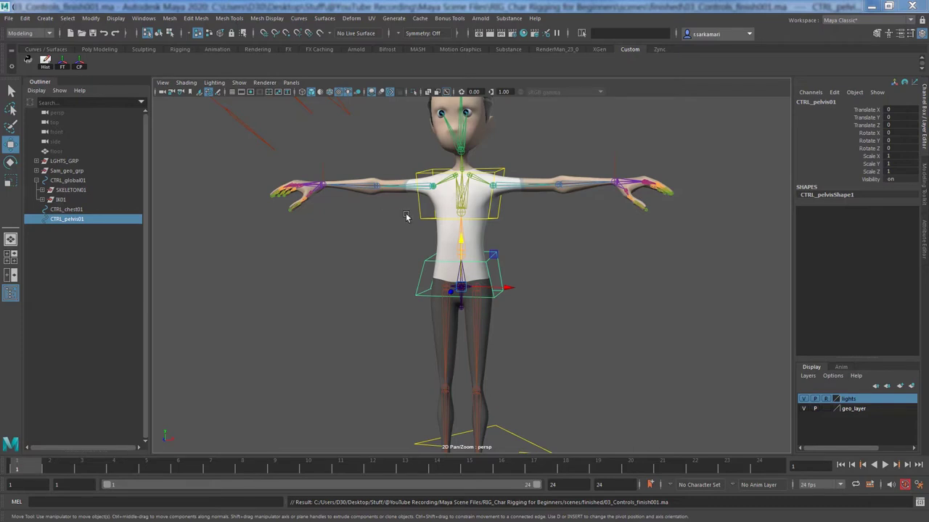
alt+middle_drag(386, 221, 338, 297)
scroll(337, 298, up, 4)
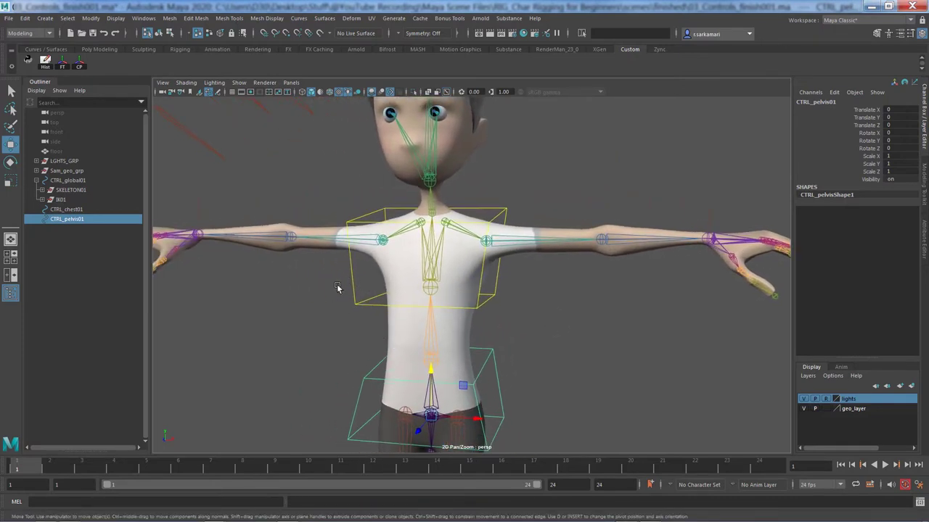
click(351, 299)
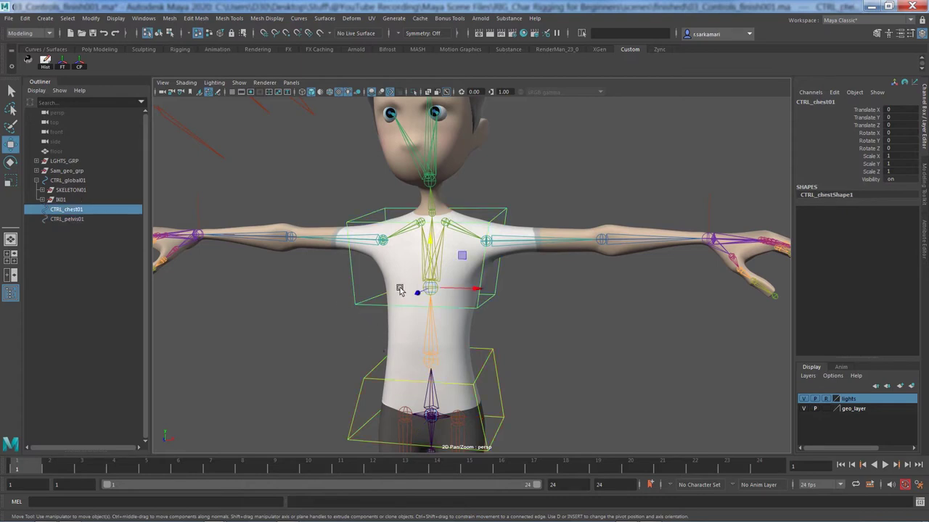
key(q)
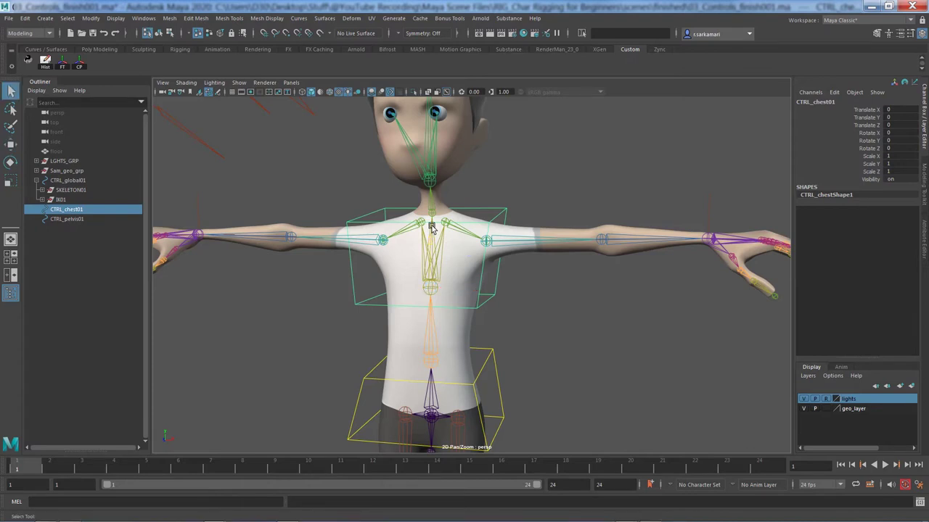
Try to add the chest joint to the CTRL_chest01 selection directly in the viewport
drag(326, 287, 366, 320)
shift+click(437, 296)
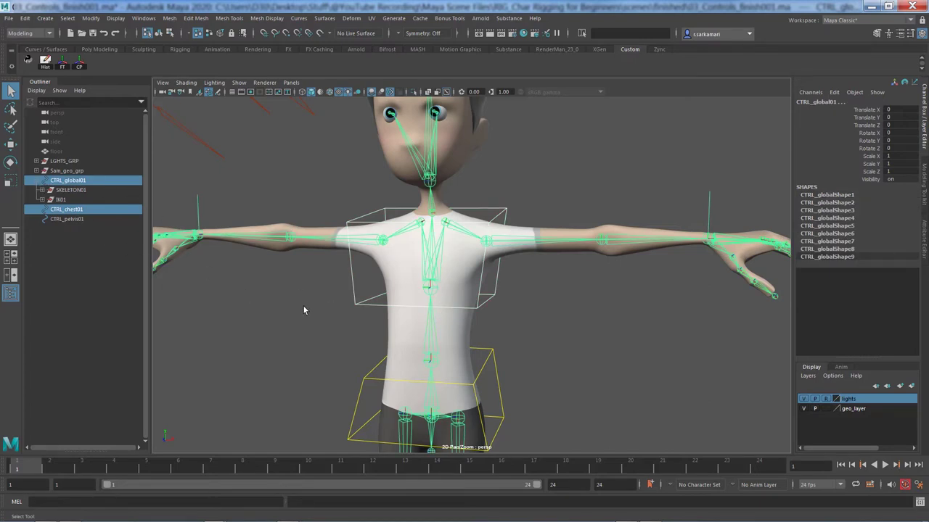
click(341, 350)
click(356, 306)
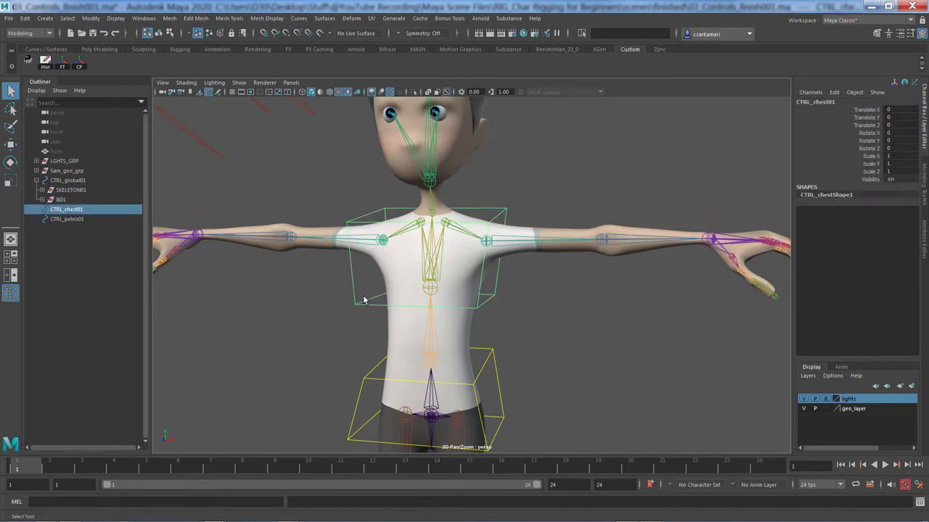
Expand the SKELETON01 hierarchy and orient-constrain jnt_chest01 to CTRL_chest01 with Maintain offset enabled on all axes
alt+right_drag(366, 279, 609, 323)
alt+middle_drag(510, 330, 545, 348)
alt+right_drag(573, 356, 605, 363)
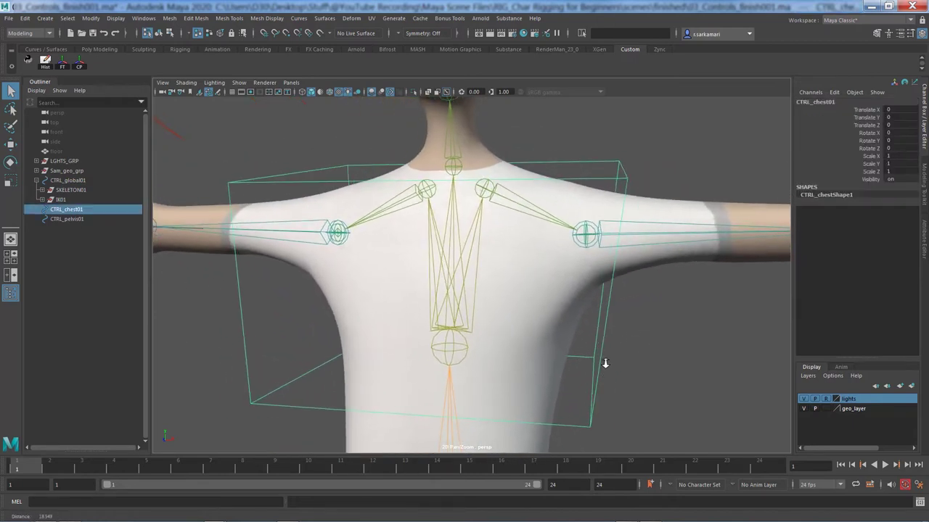
alt+drag(605, 364, 516, 365)
shift+click(449, 206)
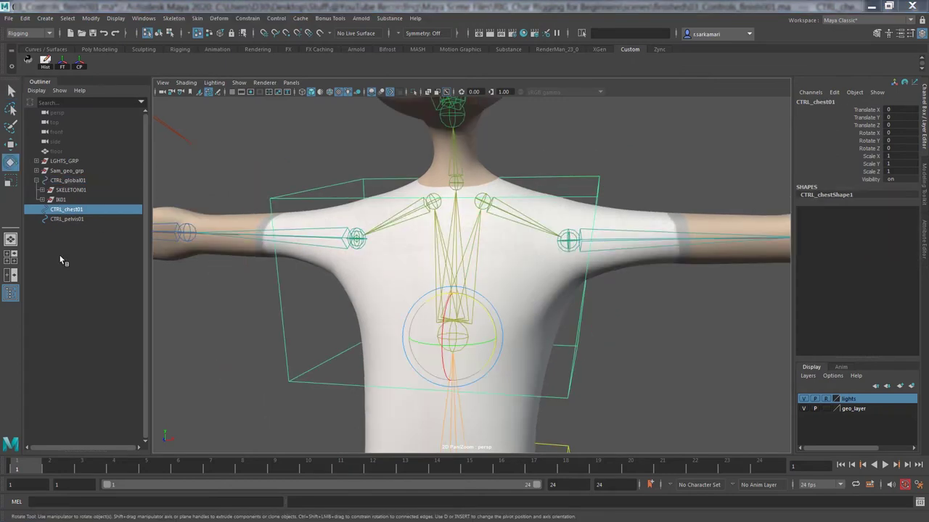
shift+click(46, 189)
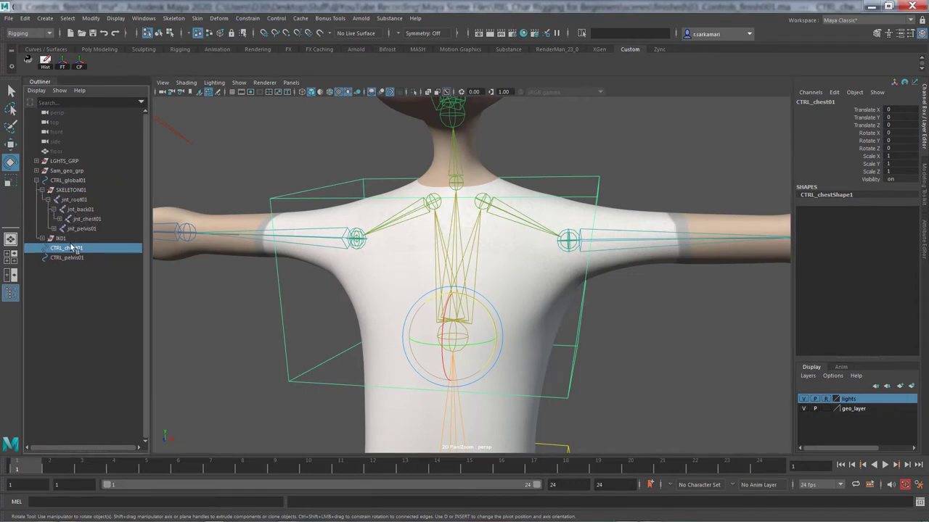
ctrl+click(87, 219)
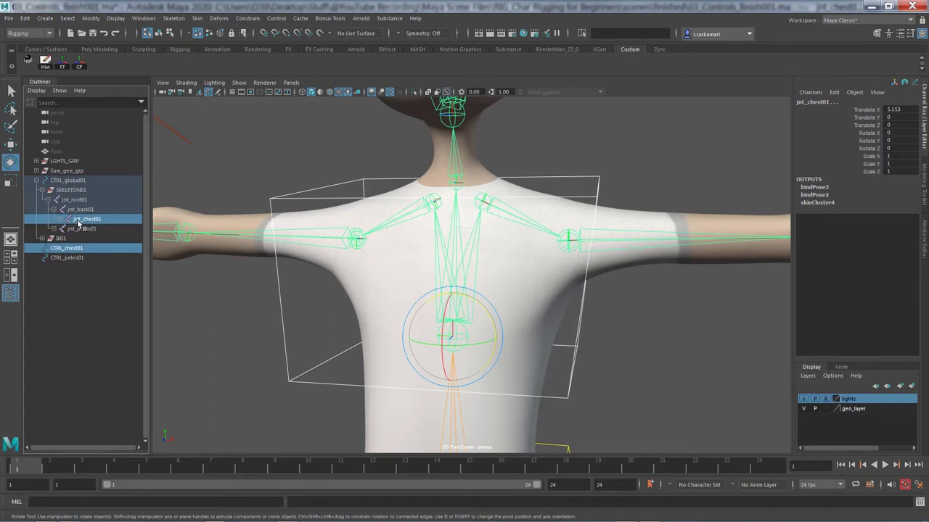
click(247, 18)
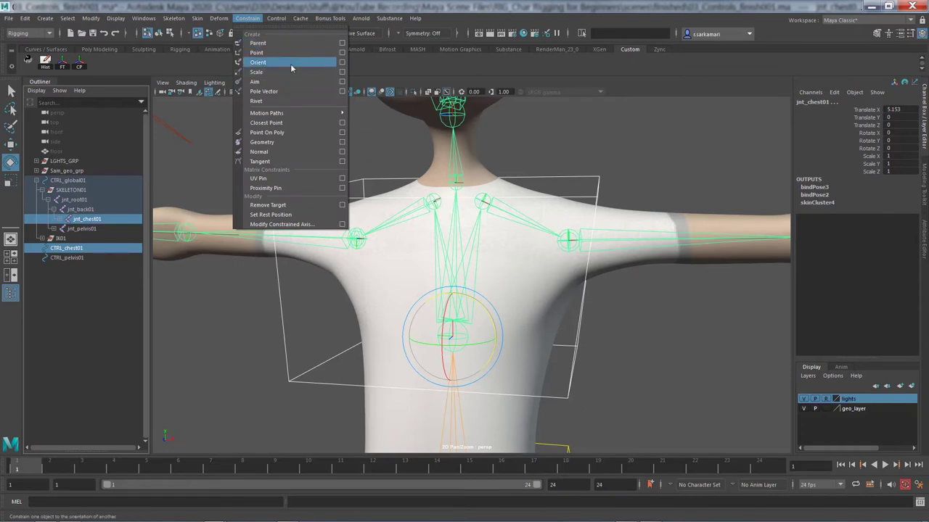
click(342, 63)
drag(203, 243, 197, 125)
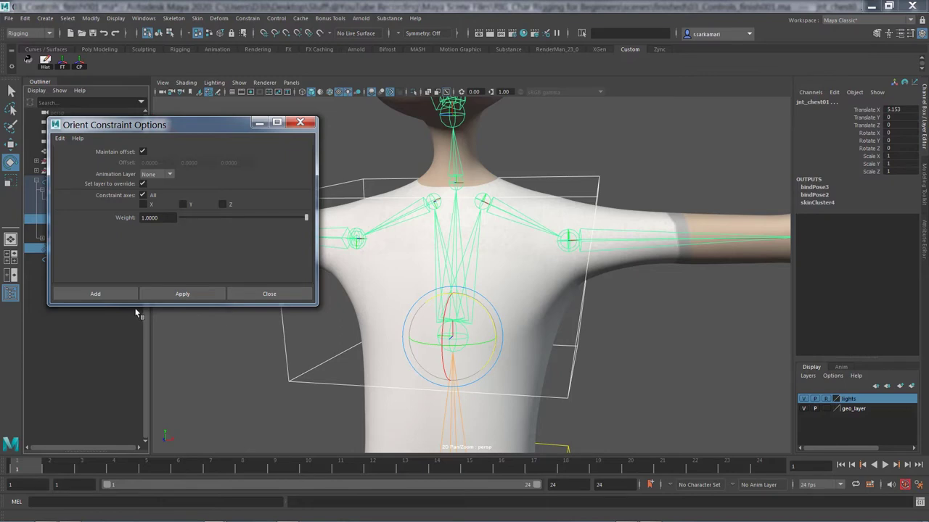
click(111, 296)
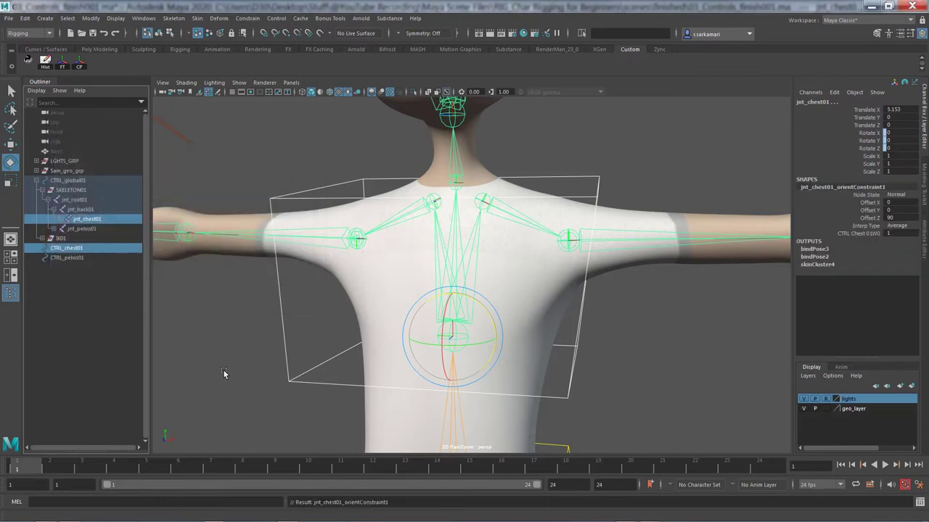
Test the chest constraint by rotating CTRL_chest01 about Z and Y, undoing each rotation
click(73, 248)
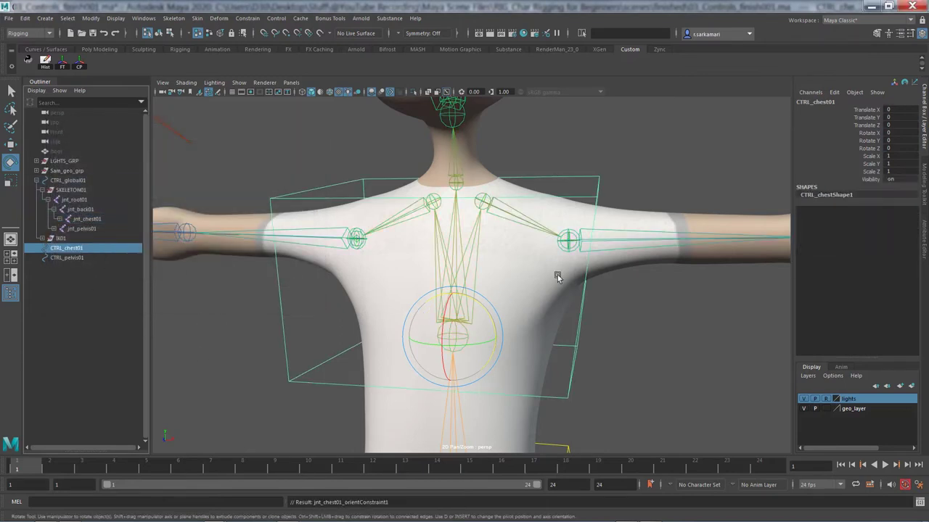
drag(474, 303, 449, 302)
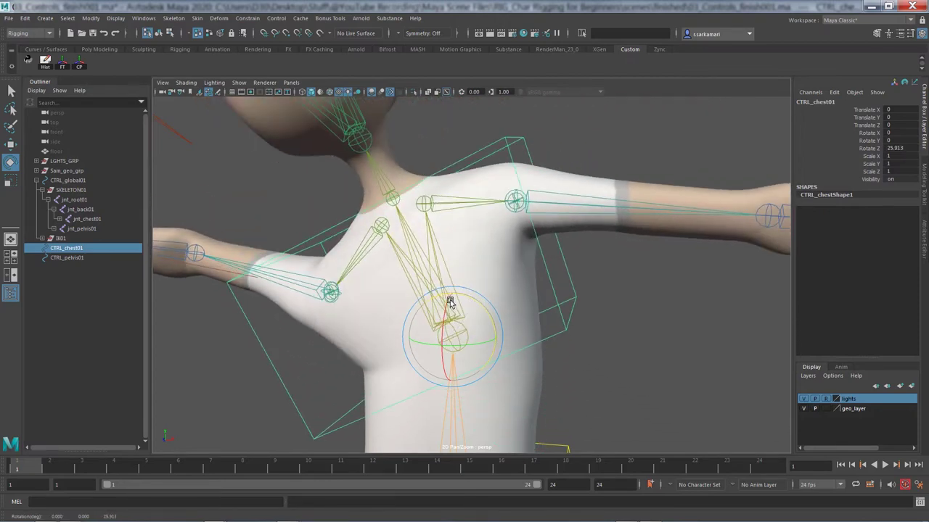
key(ctrl+z)
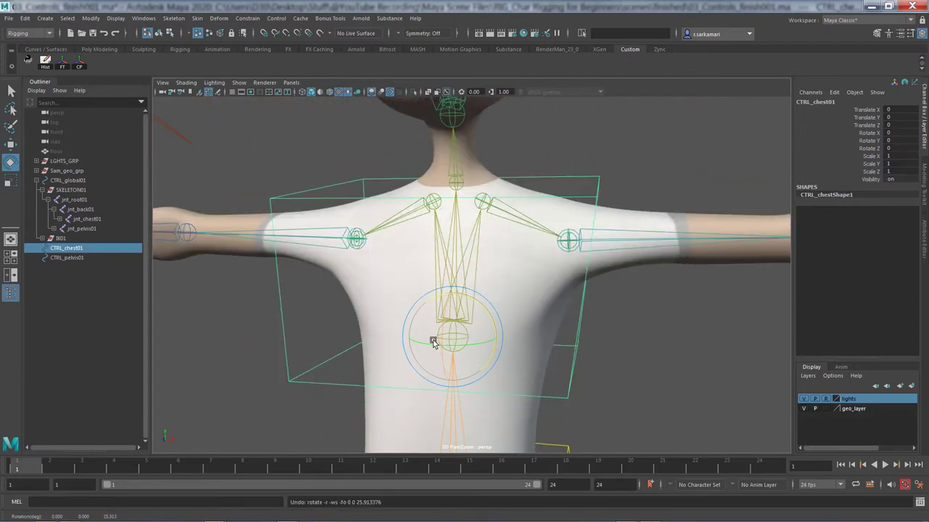
drag(434, 344, 404, 346)
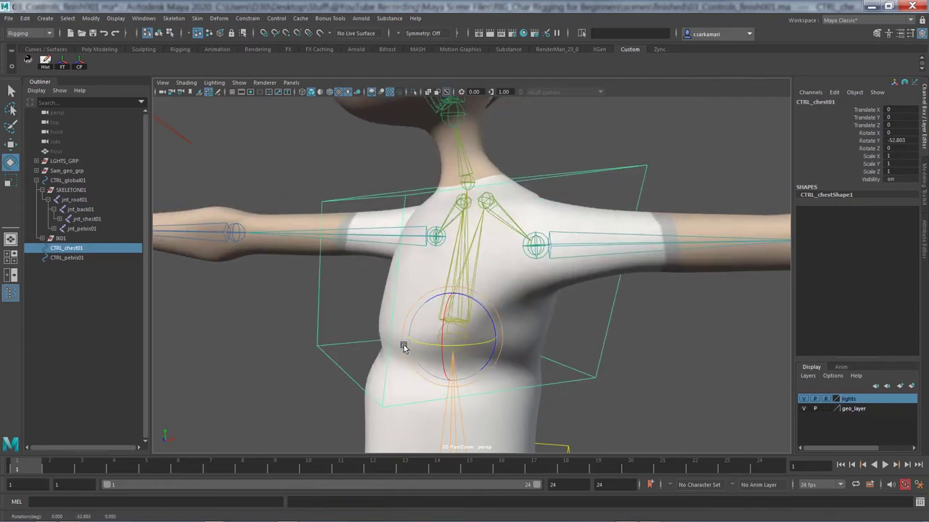
key(ctrl+z)
key(ctrl+z)
Orient-constrain jnt_pelvis01 to CTRL_pelvis01 using the same constraint options
alt+middle_drag(252, 254, 270, 117)
alt+middle_drag(259, 305, 260, 126)
scroll(341, 323, up, 3)
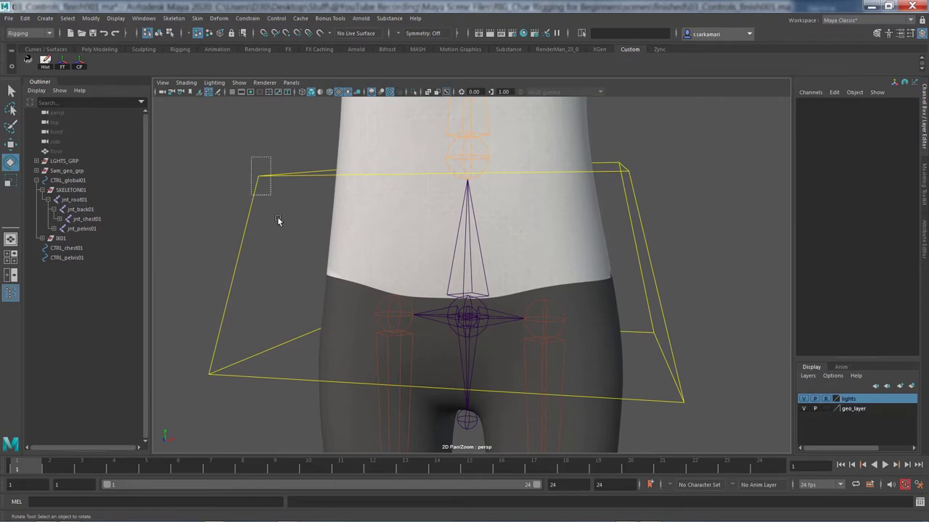
click(259, 176)
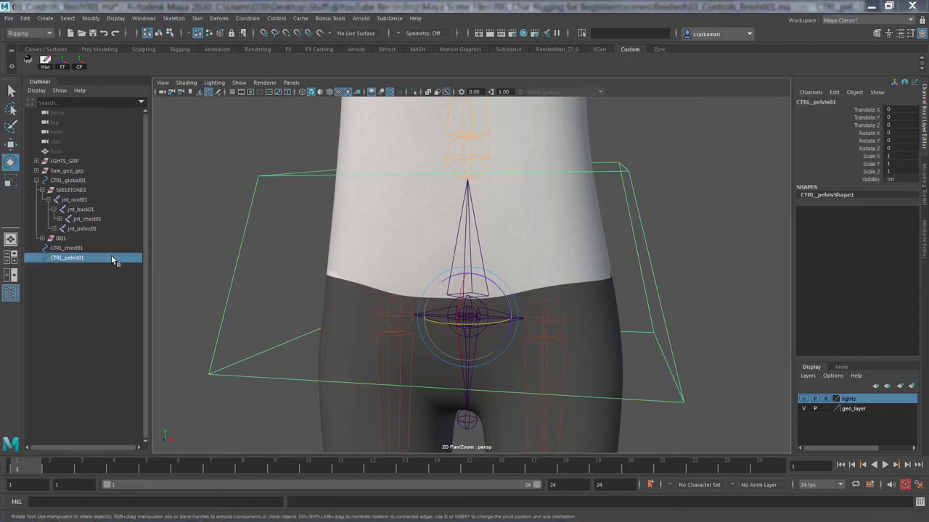
click(80, 259)
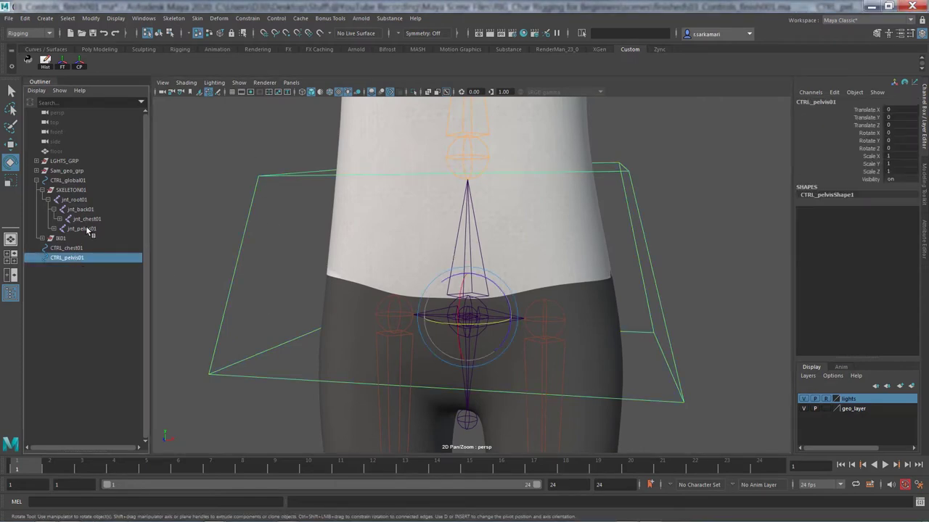
click(53, 228)
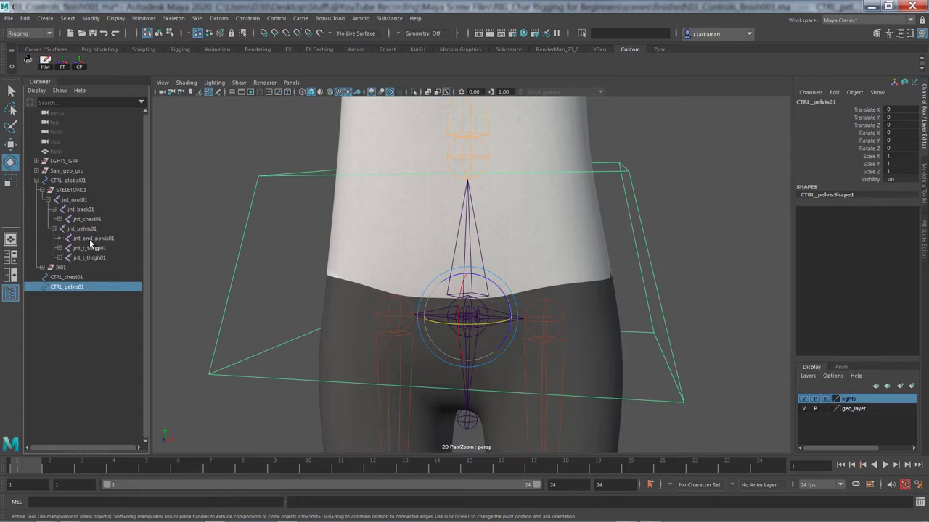
ctrl+click(87, 229)
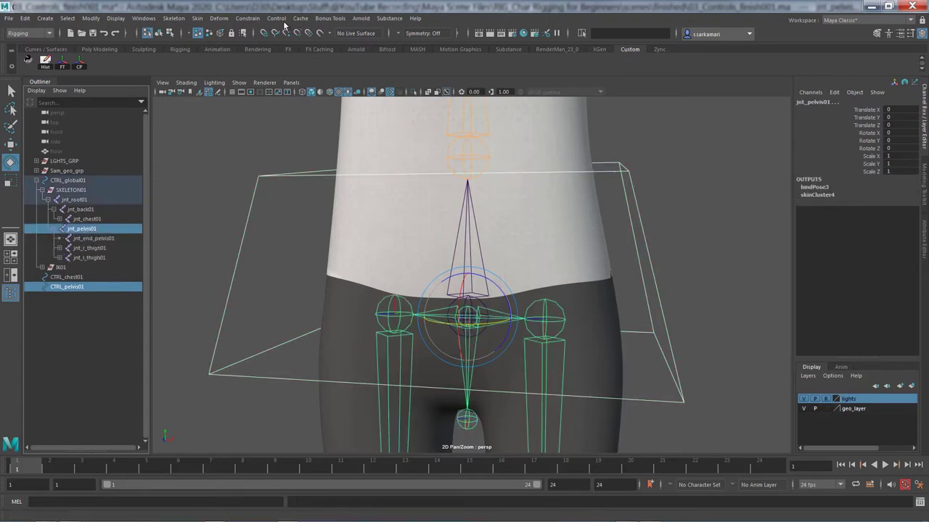
click(247, 18)
click(258, 63)
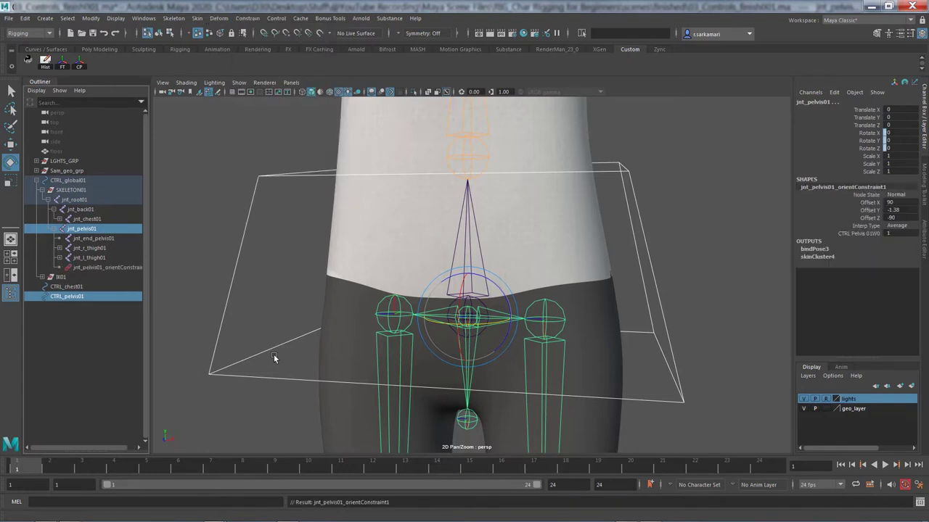
Test the pelvis constraint with two trial rotations of CTRL_pelvis01, undoing each one
click(274, 354)
mouse_move(445, 320)
mouse_down()
mouse_move(464, 328)
mouse_move(451, 330)
mouse_up()
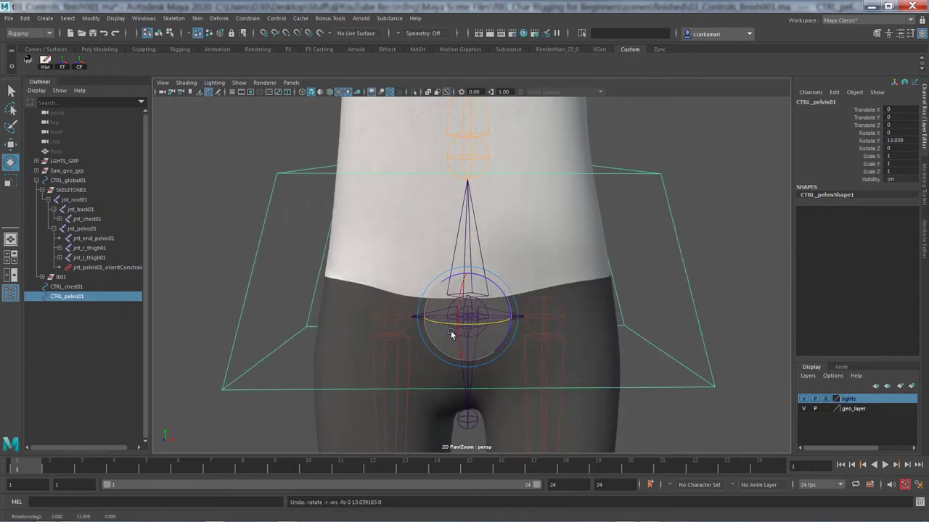
key(ctrl+z)
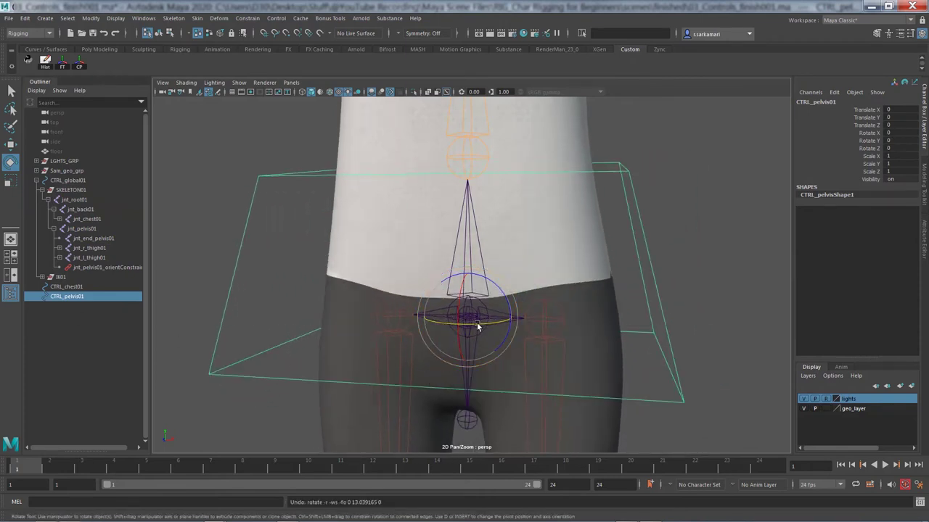
mouse_move(504, 304)
mouse_down()
mouse_move(513, 300)
mouse_move(506, 311)
mouse_move(501, 305)
mouse_up()
key(ctrl+z)
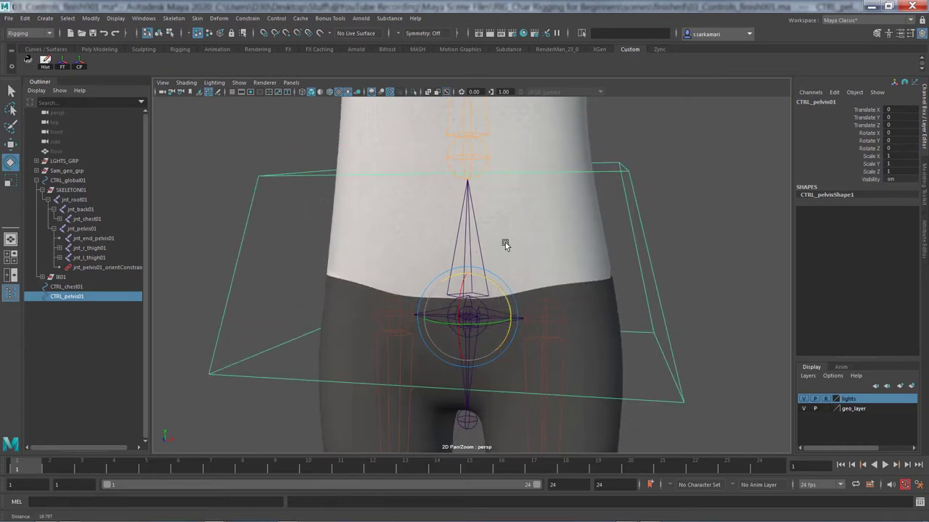
Clear the selection and load a CrownCurve controller from Control_Creator_Dock into the scene
alt+right_drag(504, 244, 408, 293)
alt+drag(408, 293, 432, 283)
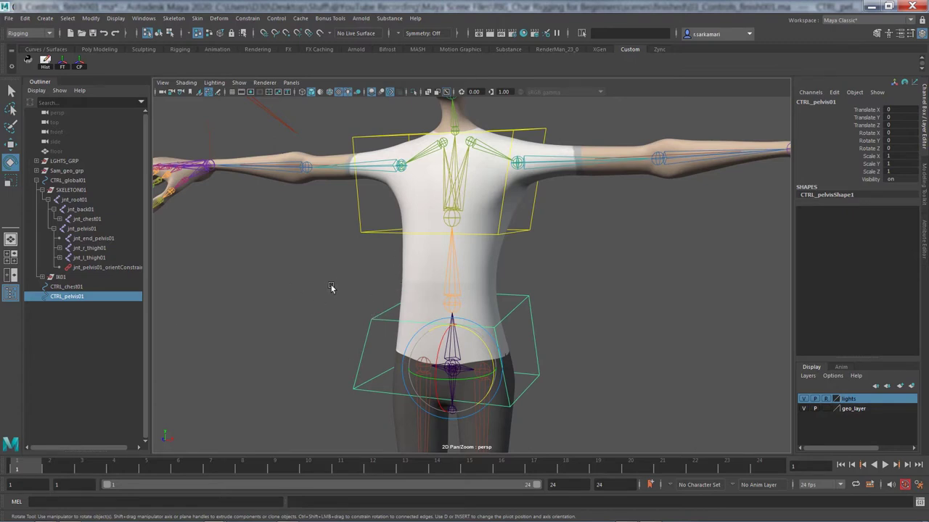
click(361, 310)
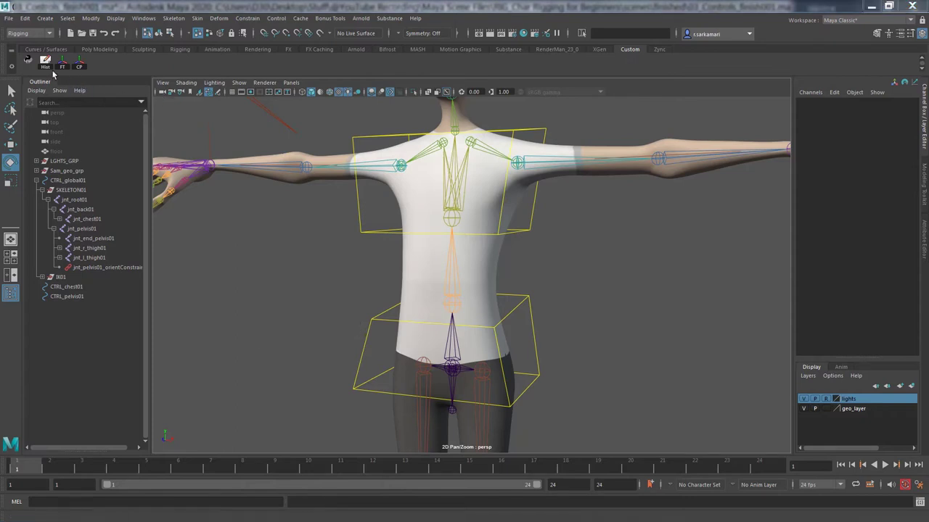
click(29, 61)
drag(537, 253, 682, 142)
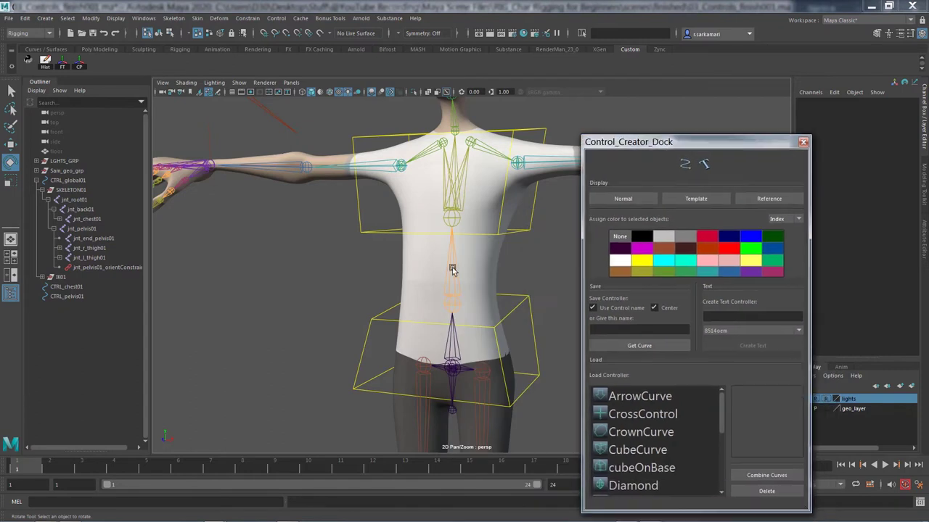
click(717, 432)
mouse_move(721, 430)
mouse_down()
mouse_move(724, 487)
mouse_move(726, 434)
mouse_up()
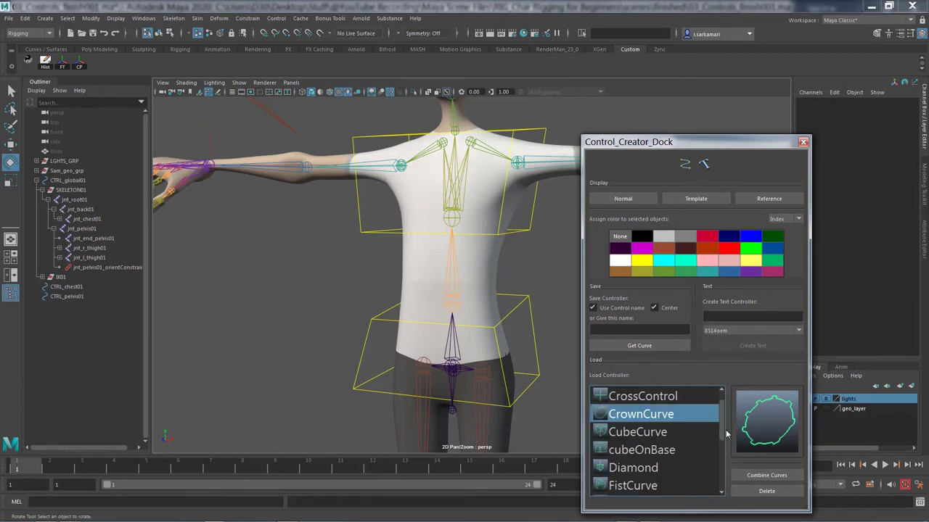
double_click(629, 415)
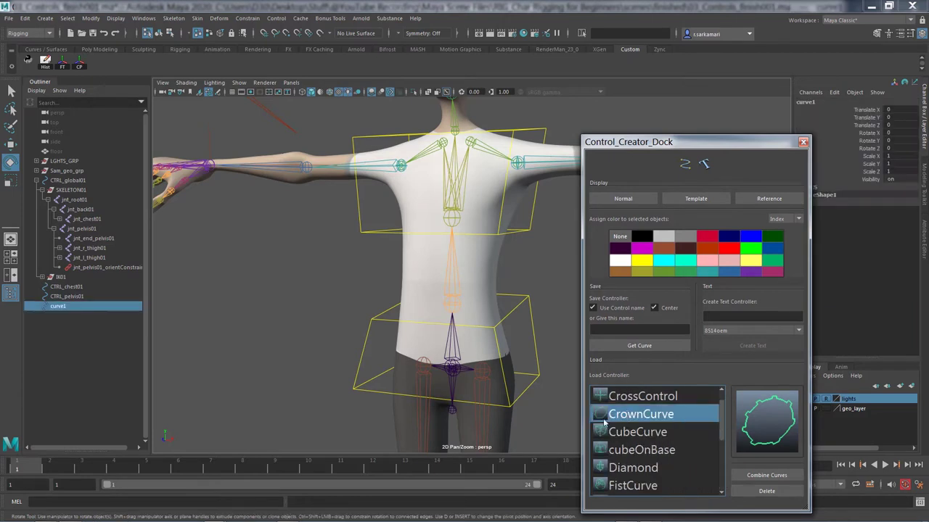
Raise the crown curve from the floor to the waist, at about 32.7 in Translate Y
alt+middle_drag(327, 407, 327, 247)
alt+right_drag(254, 308, 187, 307)
alt+middle_drag(330, 337, 299, 259)
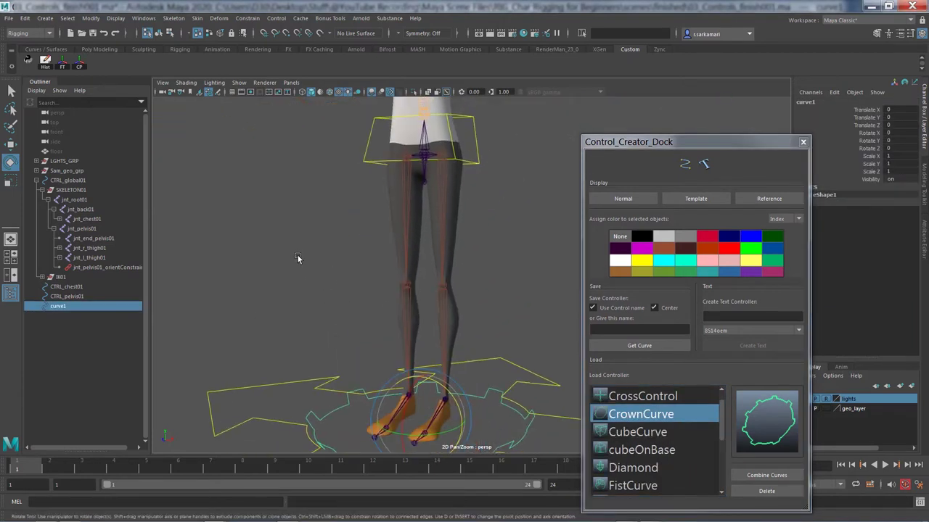
key(w)
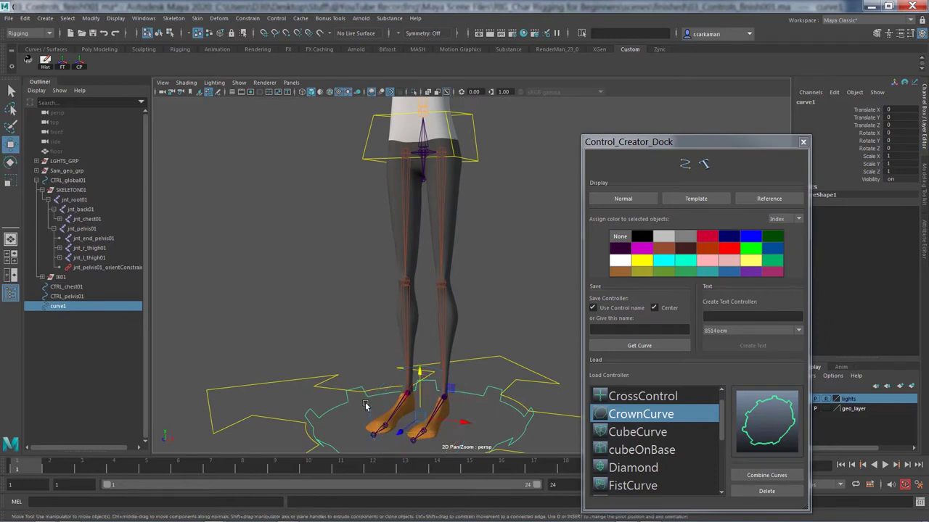
drag(420, 379, 440, 100)
alt+middle_drag(439, 152, 422, 332)
drag(417, 256, 413, 280)
Scale the crown curve to about 0.47 in X and Z and flatten it to about -0.006 in Y
key(r)
drag(411, 238, 333, 284)
alt+right_drag(347, 303, 443, 298)
mouse_move(443, 298)
alt+mouse_down()
mouse_move(441, 326)
mouse_move(445, 299)
mouse_move(430, 324)
mouse_move(410, 319)
mouse_move(442, 307)
alt+mouse_up()
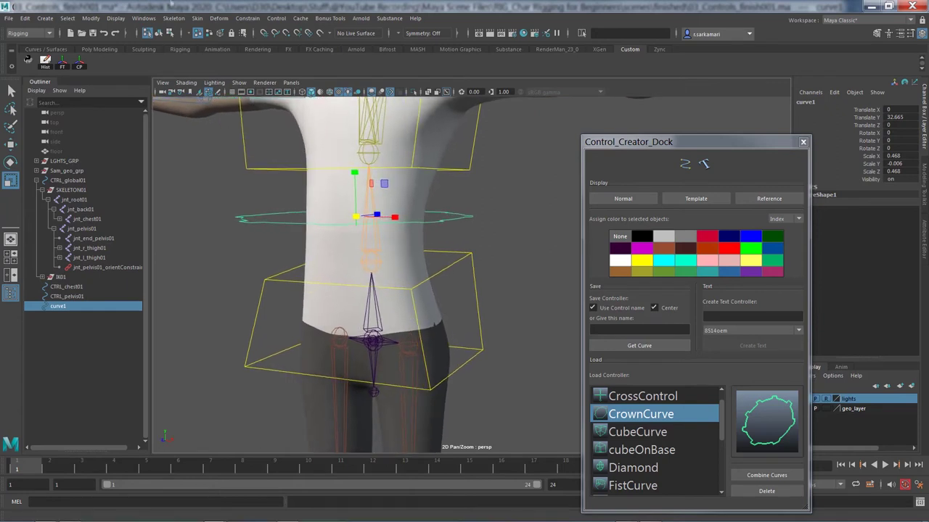
Move the crown curve's pivot to the base of jnt_back01, aligning it with the joint in both front and side views
key(w)
key(v)
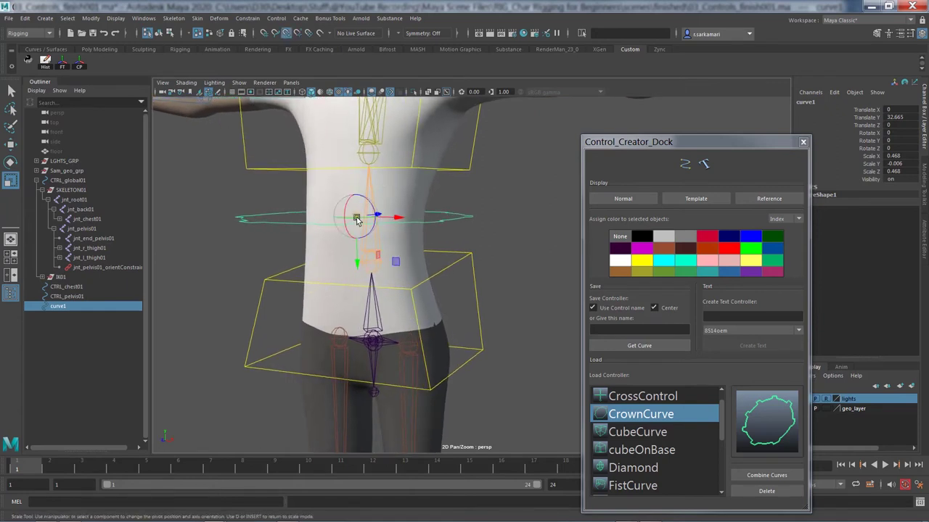
drag(357, 220, 369, 263)
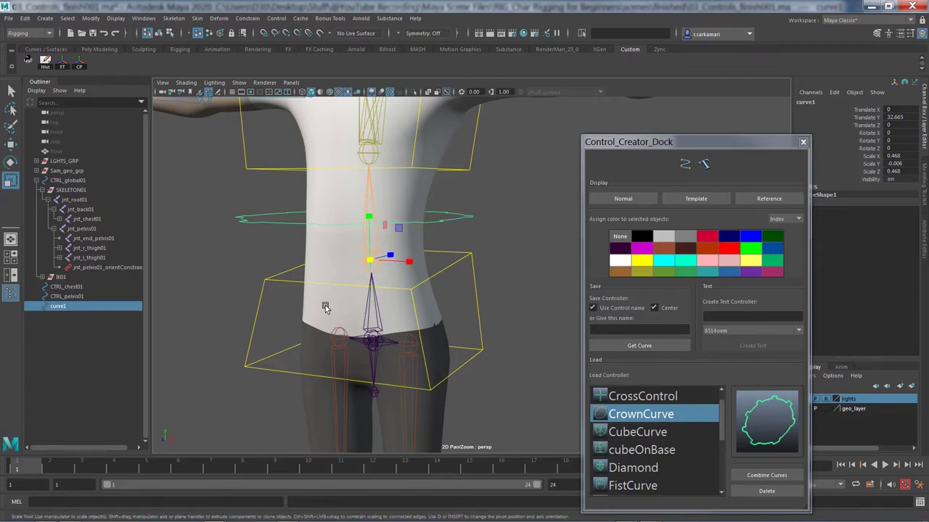
alt+right_drag(326, 307, 516, 377)
alt+middle_drag(323, 320, 426, 325)
alt+drag(425, 325, 360, 324)
key(d)
drag(383, 249, 349, 248)
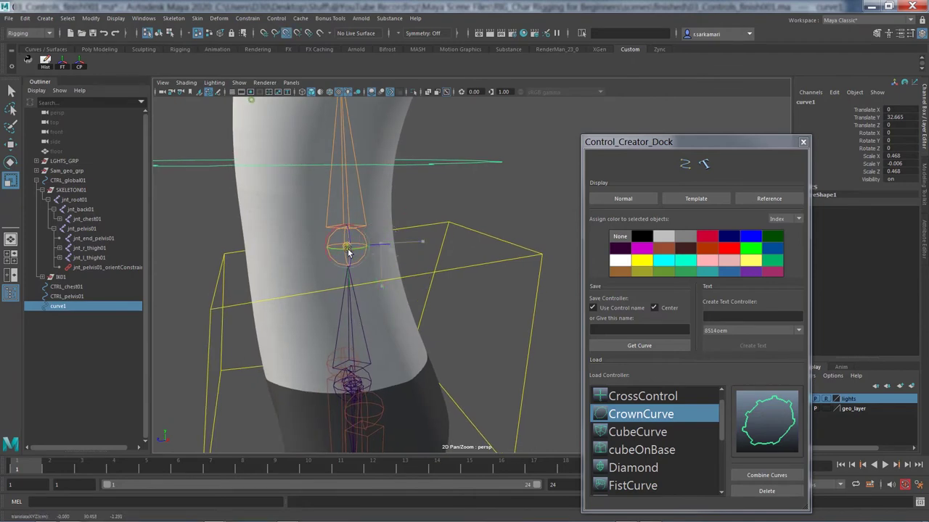
key(d)
alt+drag(360, 294, 284, 266)
alt+middle_drag(314, 237, 255, 235)
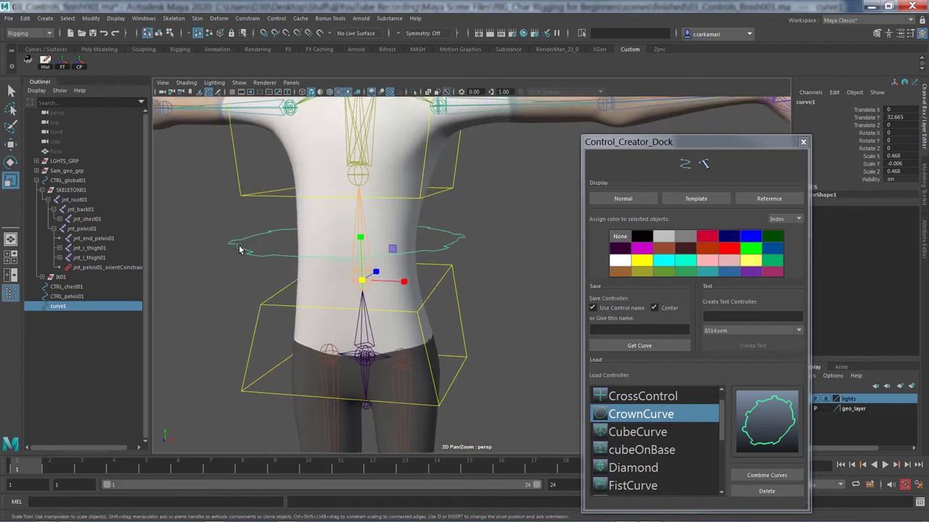
click(362, 283)
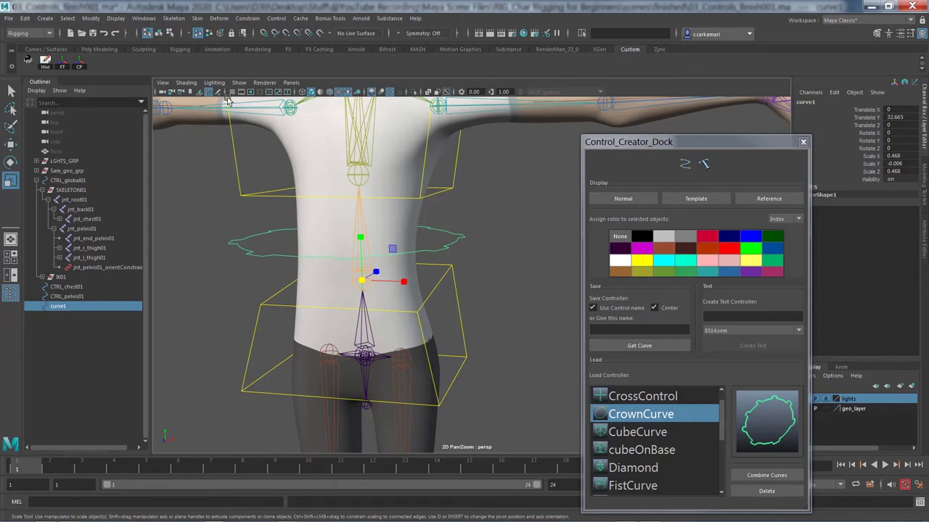
Scale all the crown curve's control vertices slightly inward around the waist and return to object mode
click(169, 34)
right_drag(247, 248, 211, 247)
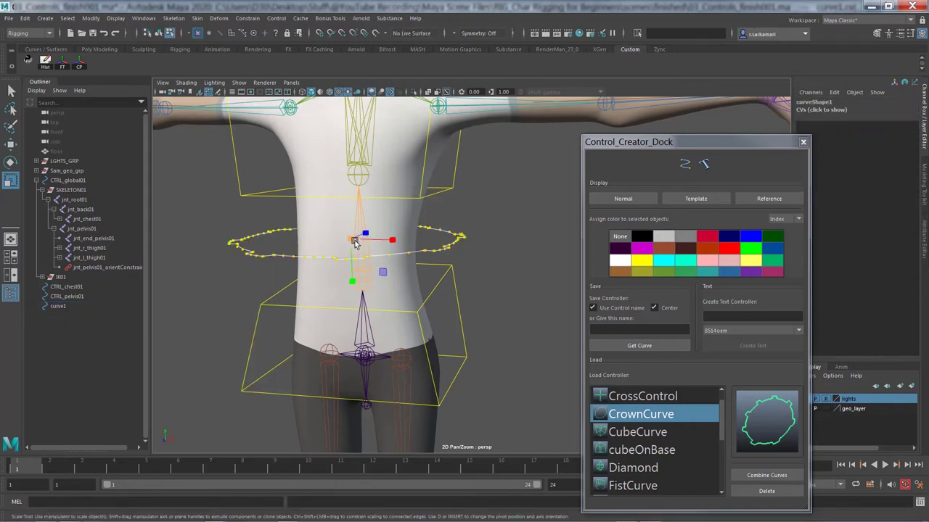
drag(354, 243, 336, 257)
right_drag(258, 244, 305, 227)
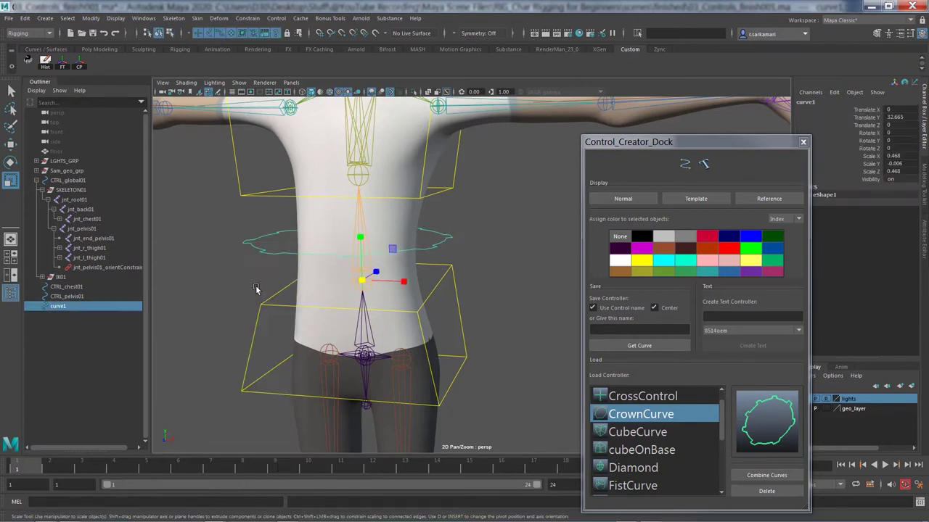
Freeze the crown curve's transformations and rename it CTRL_back01
click(62, 61)
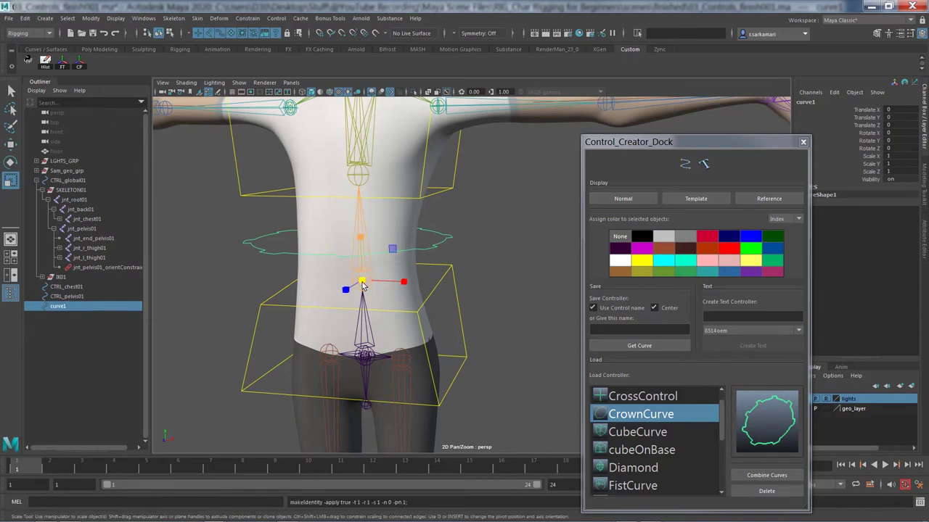
double_click(806, 102)
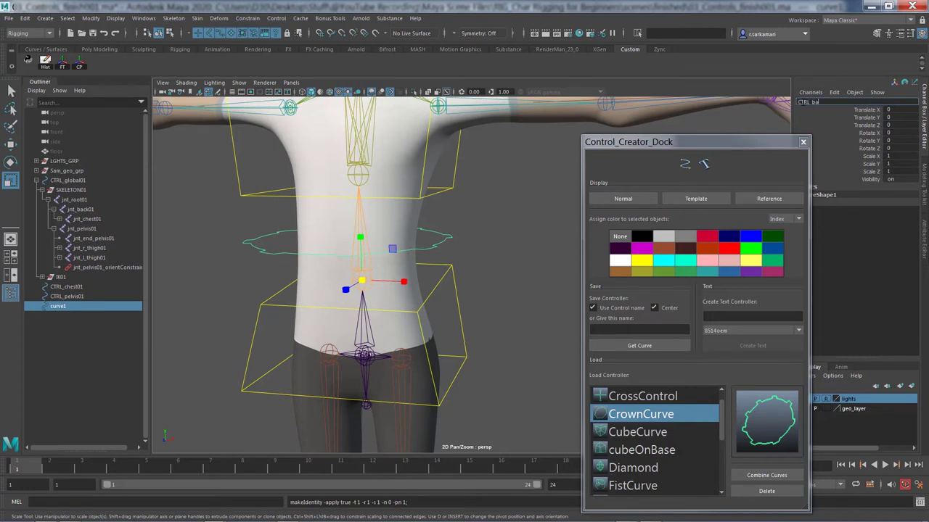
text(CTRL_back01)
key(Return)
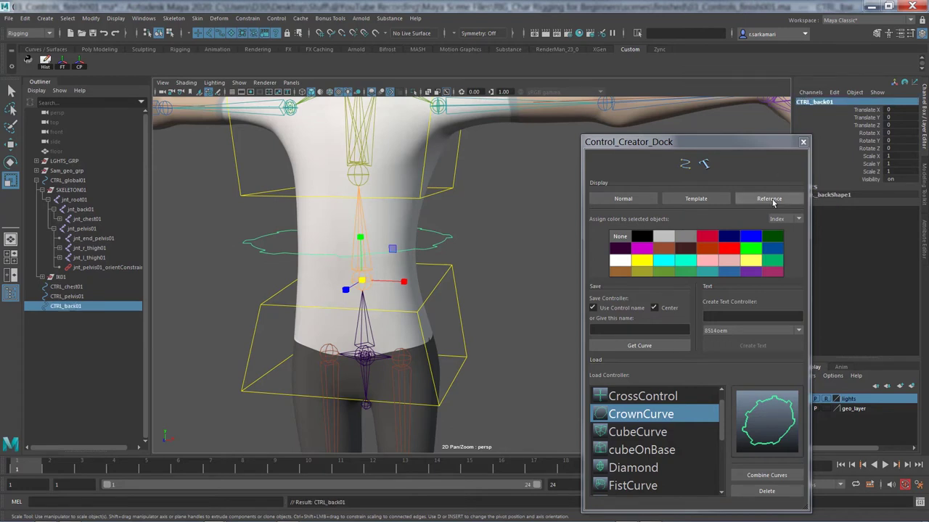
Orient-constrain jnt_back01 to CTRL_back01
drag(751, 147, 776, 97)
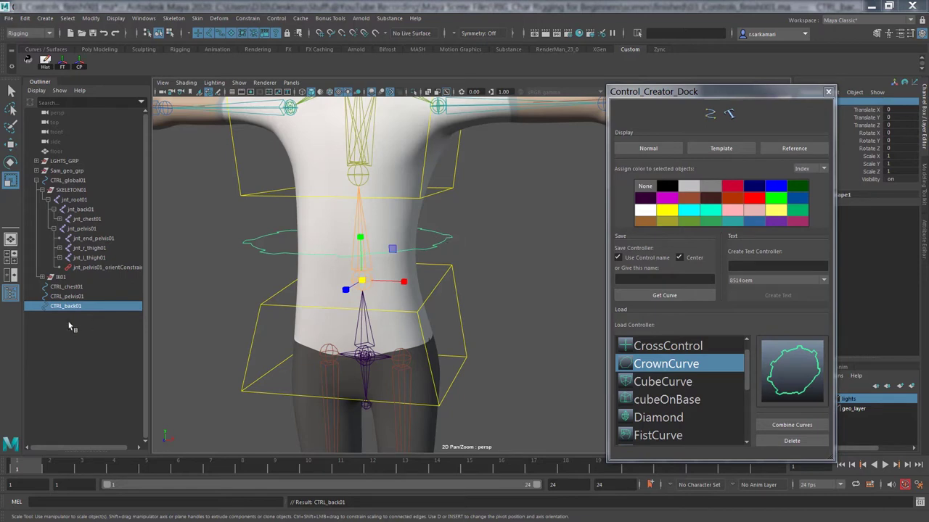
ctrl+click(81, 210)
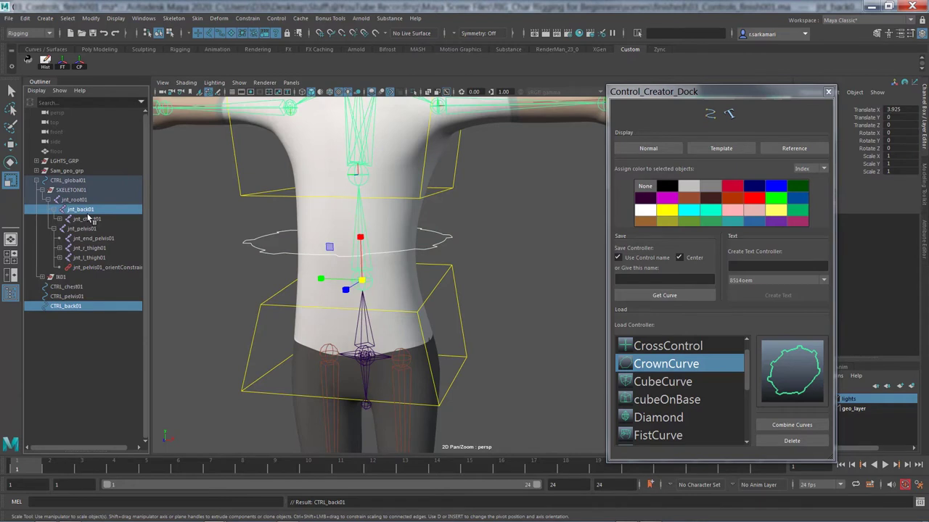
click(247, 18)
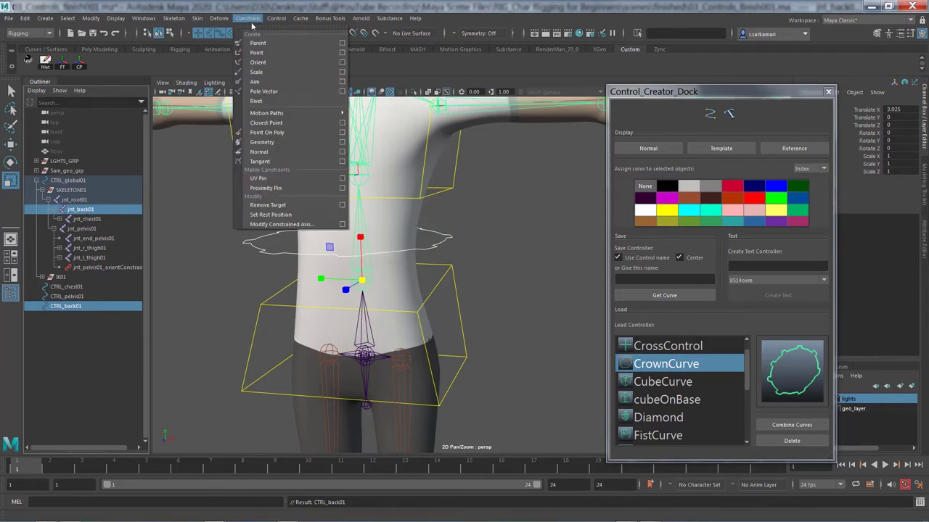
click(258, 63)
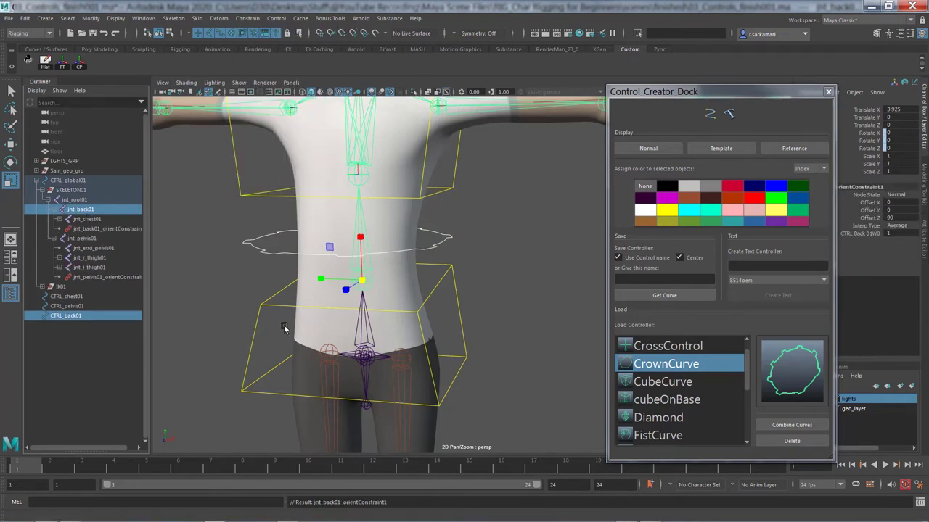
Test the back constraint with a trial rotation of CTRL_back01 around Y, and undo it
click(250, 233)
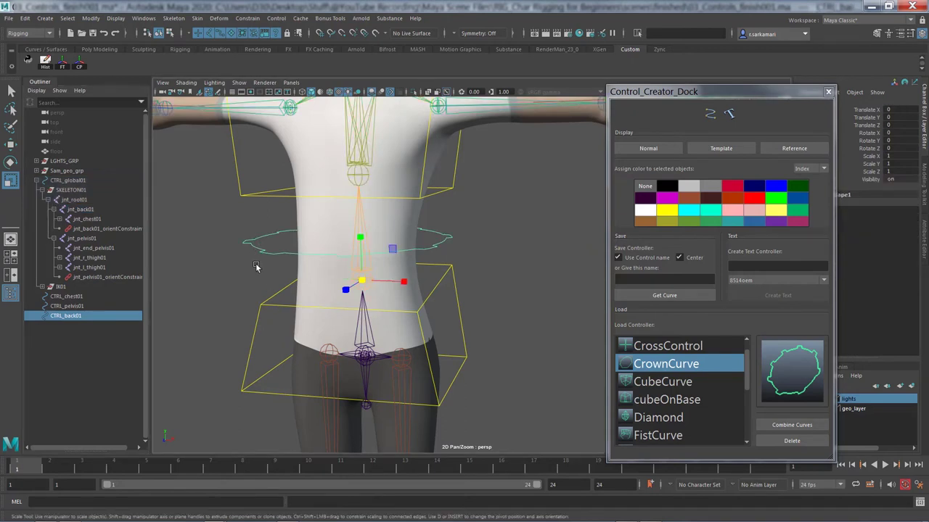
key(e)
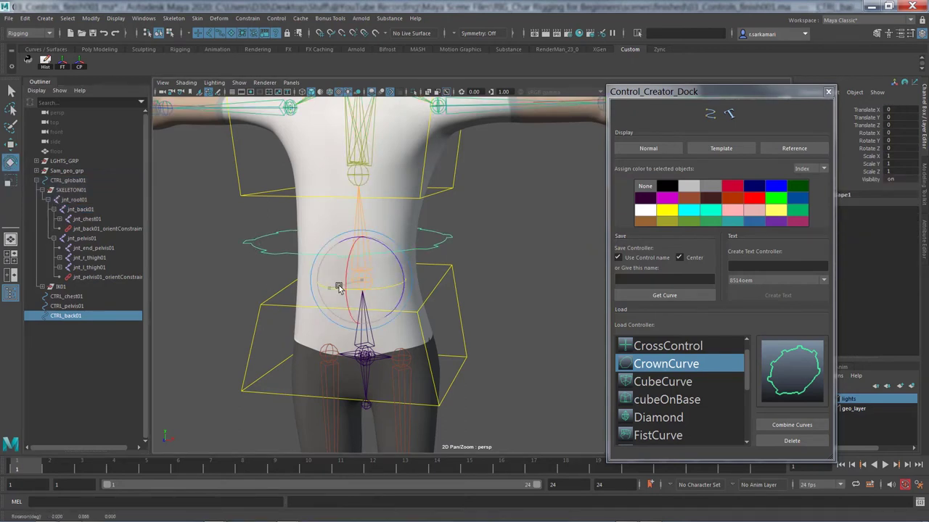
mouse_move(338, 288)
mouse_down()
mouse_move(320, 285)
mouse_move(329, 295)
mouse_up()
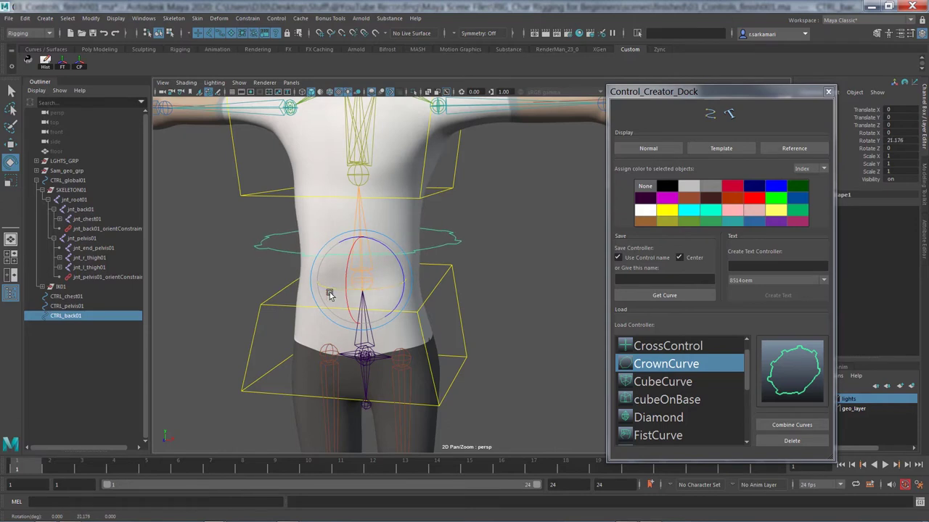
key(ctrl+z)
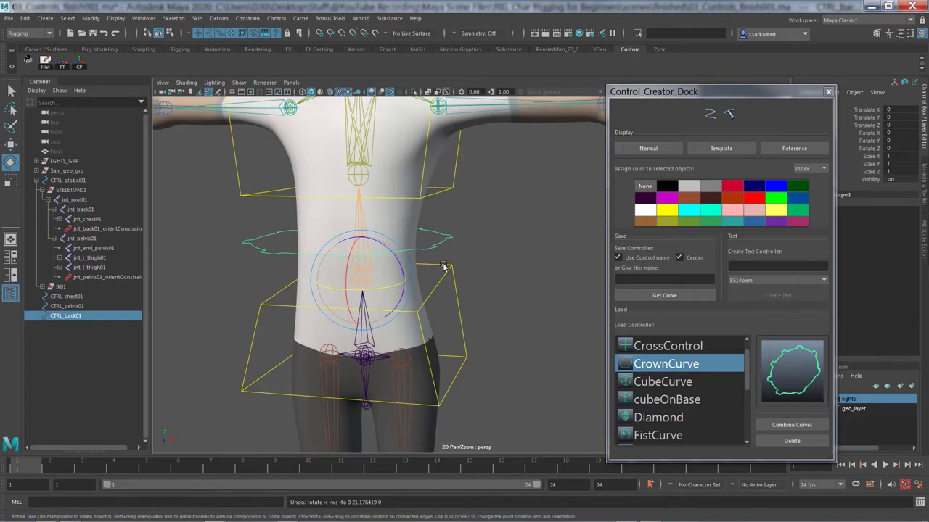
Close Control_Creator_Dock, enable drawing overrides on CTRL_backShape1, and set its index color to light yellow
click(829, 93)
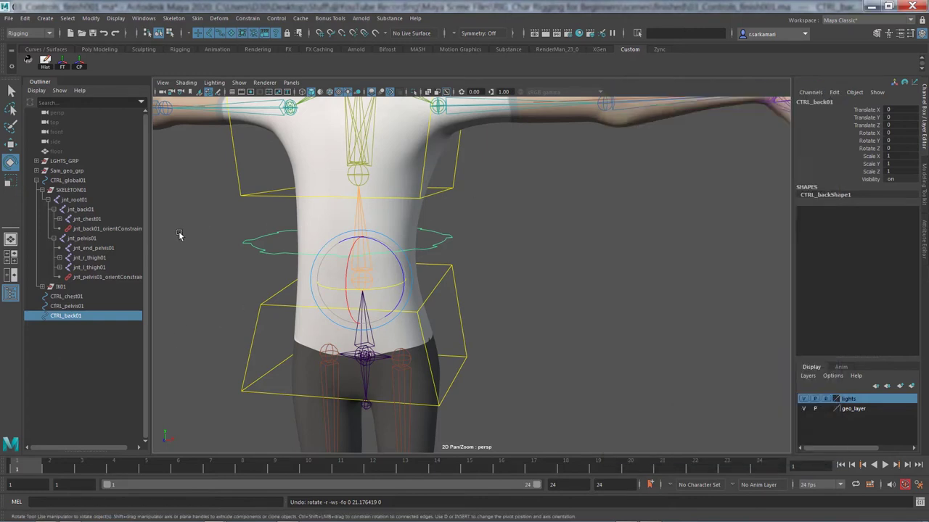
click(222, 261)
click(293, 251)
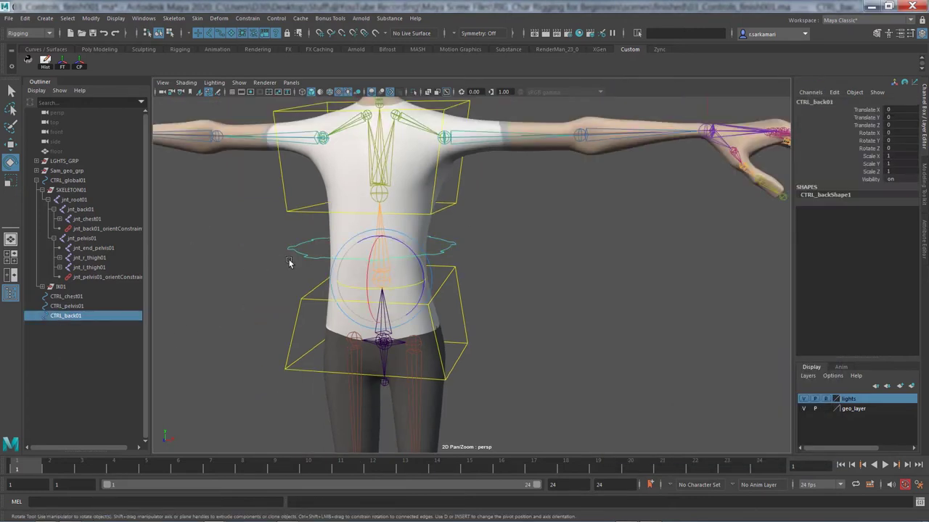
key(ctrl+a)
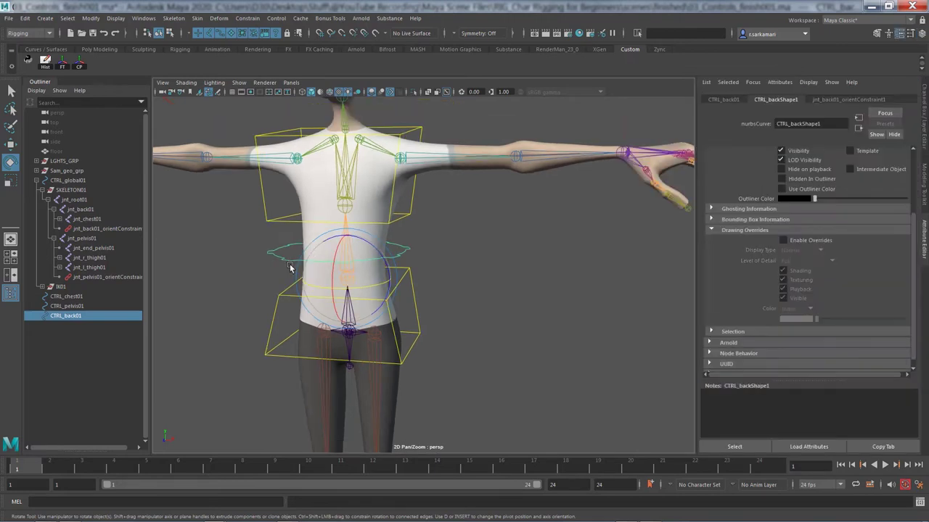
click(789, 240)
drag(819, 318, 878, 324)
click(495, 361)
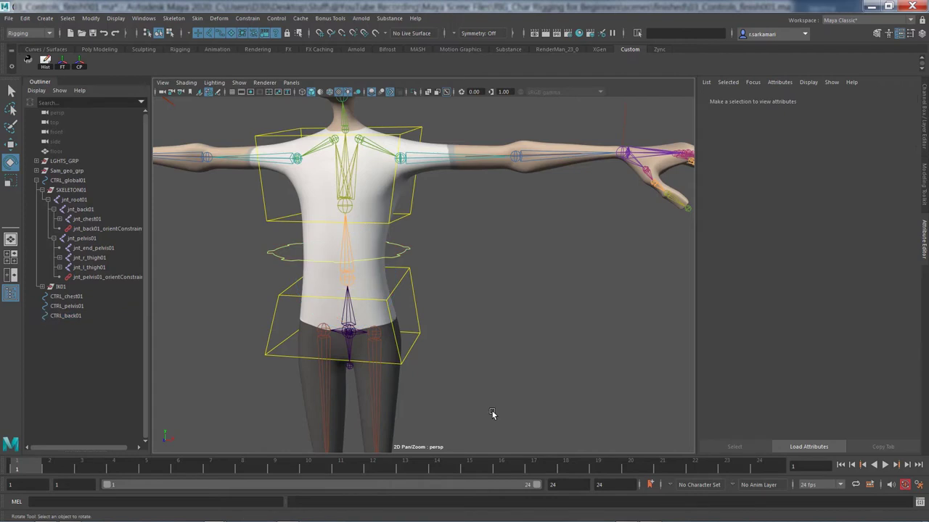
Save the scene with the finished back control
alt+right_drag(346, 320, 280, 319)
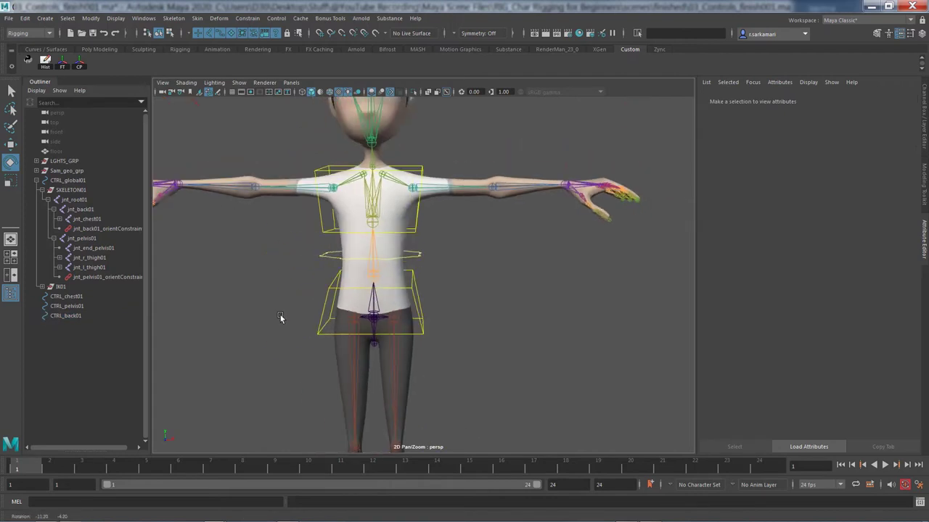
alt+middle_drag(281, 319, 320, 373)
scroll(305, 356, down, 3)
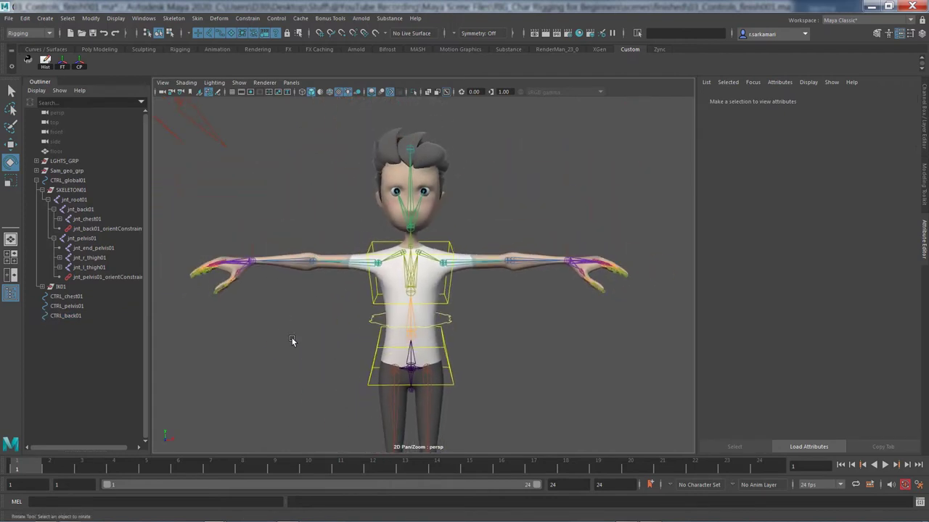
key(ctrl+s)
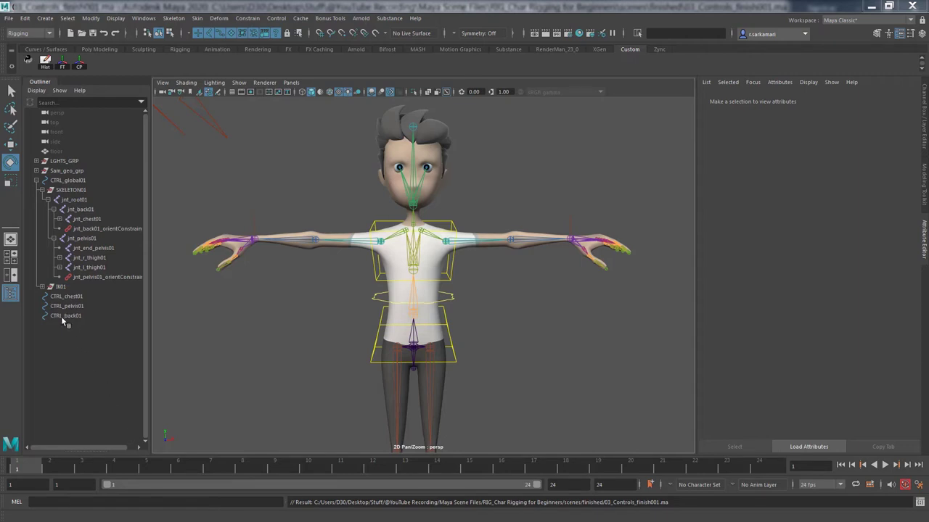
Parent CTRL_chest01 under CTRL_back01 and clear the selection
click(66, 297)
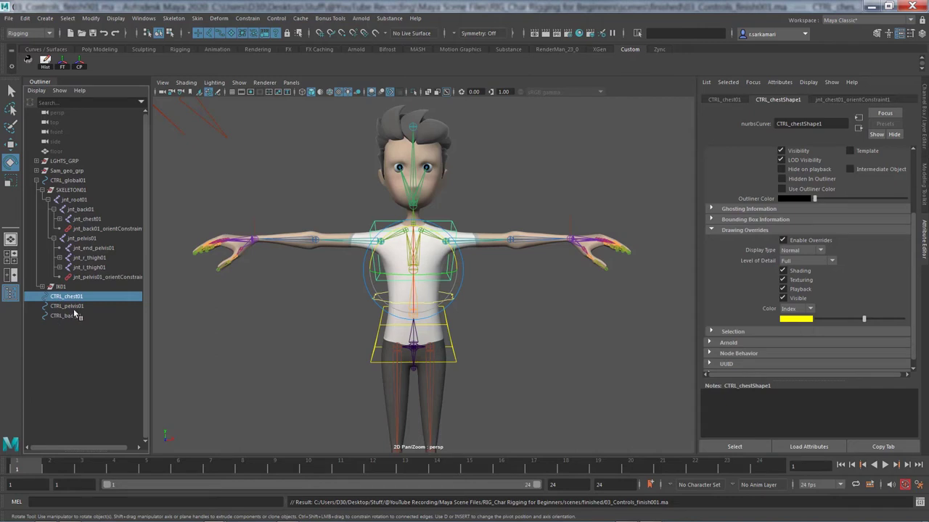
ctrl+click(69, 317)
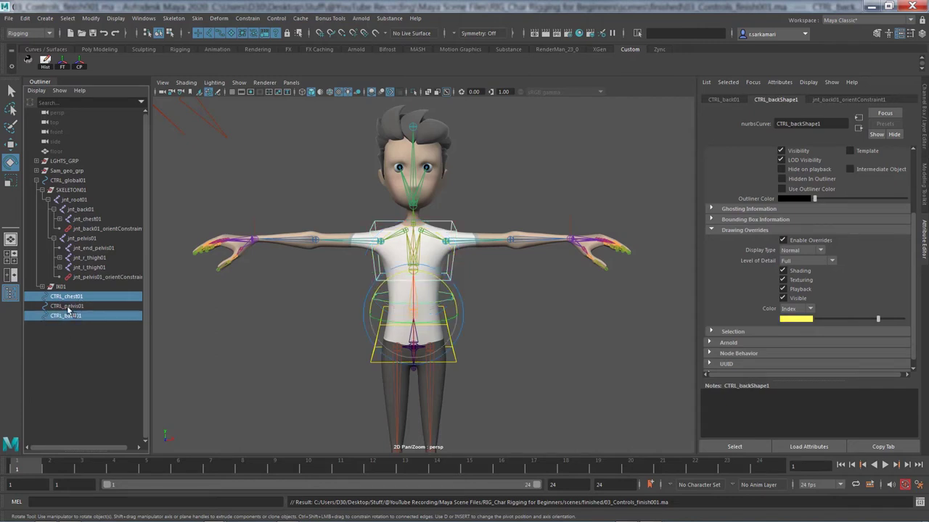
middle_drag(68, 310, 68, 314)
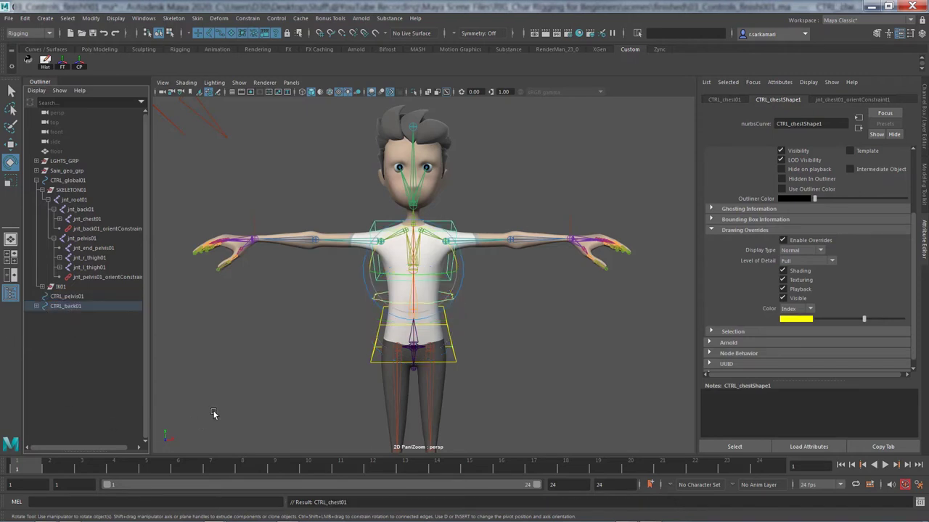
alt+middle_drag(273, 375, 278, 266)
scroll(271, 291, down, 2)
scroll(297, 307, down, 2)
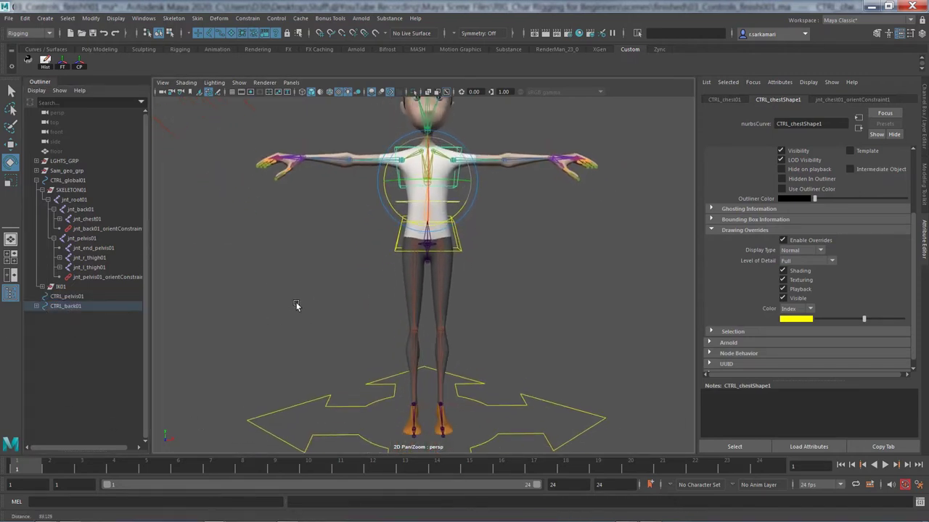
alt+middle_drag(294, 309, 292, 297)
click(327, 311)
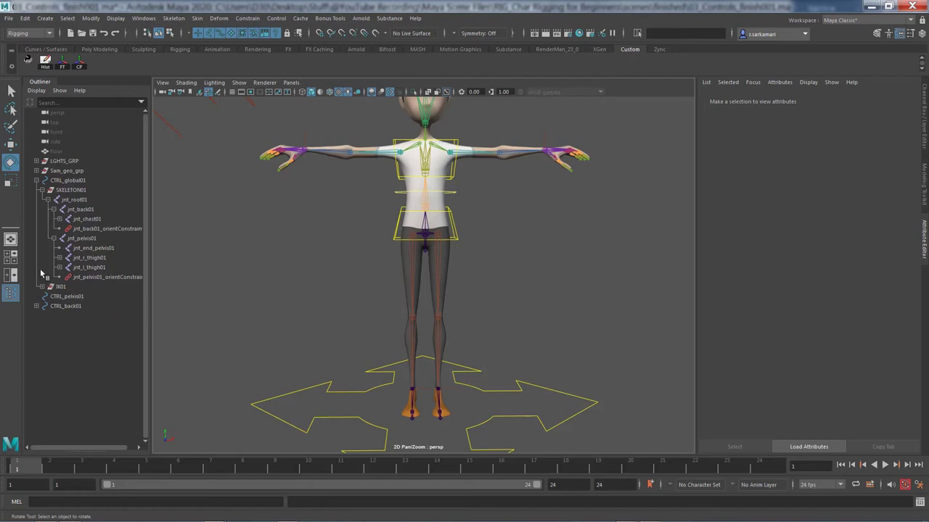
Reopen Control_Creator_Dock and load another CrownCurve controller into the scene
click(32, 62)
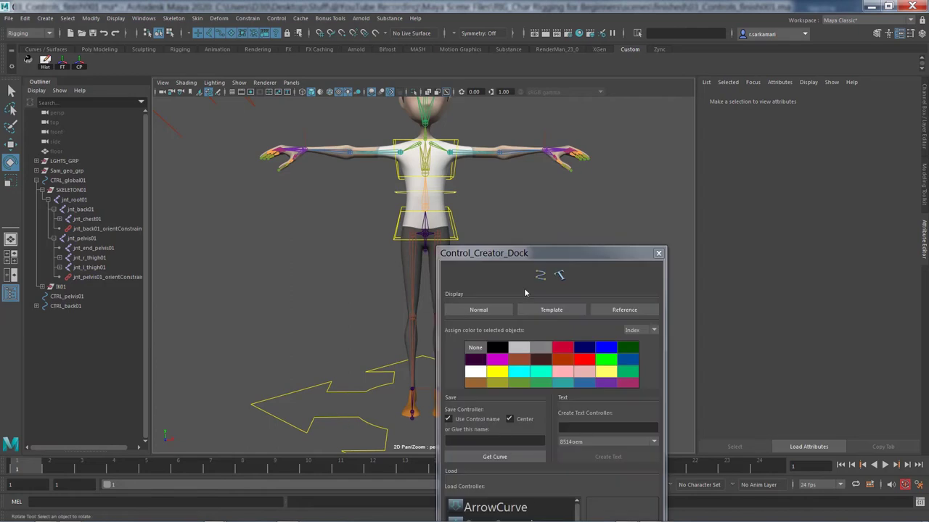
drag(523, 255, 663, 92)
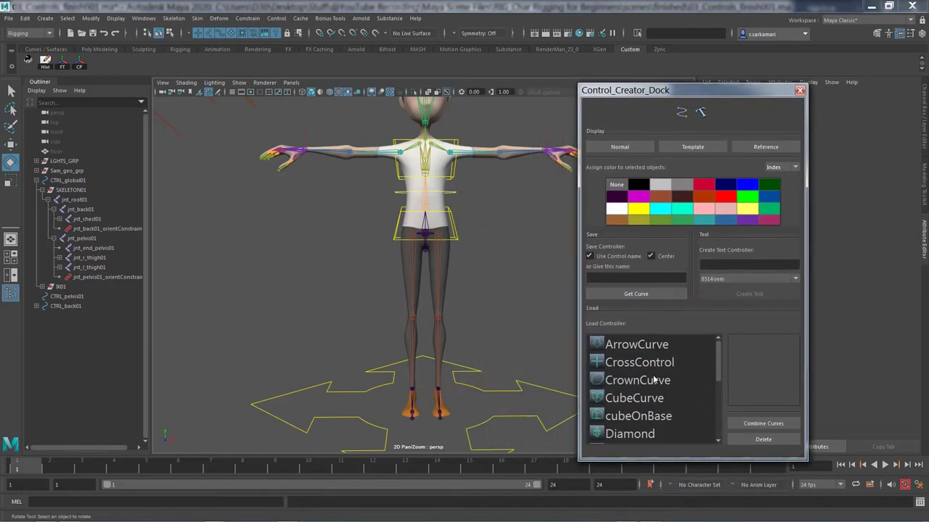
scroll(655, 380, down, 1)
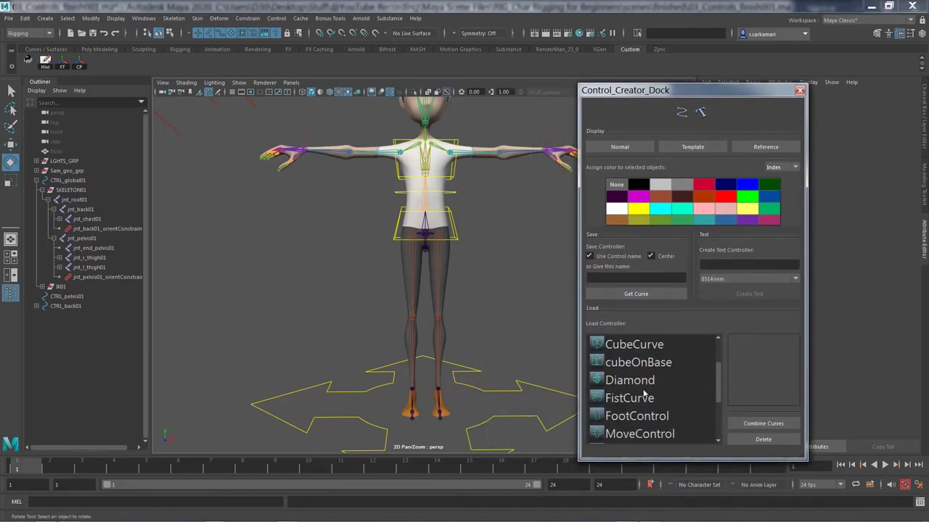
scroll(643, 392, up, 1)
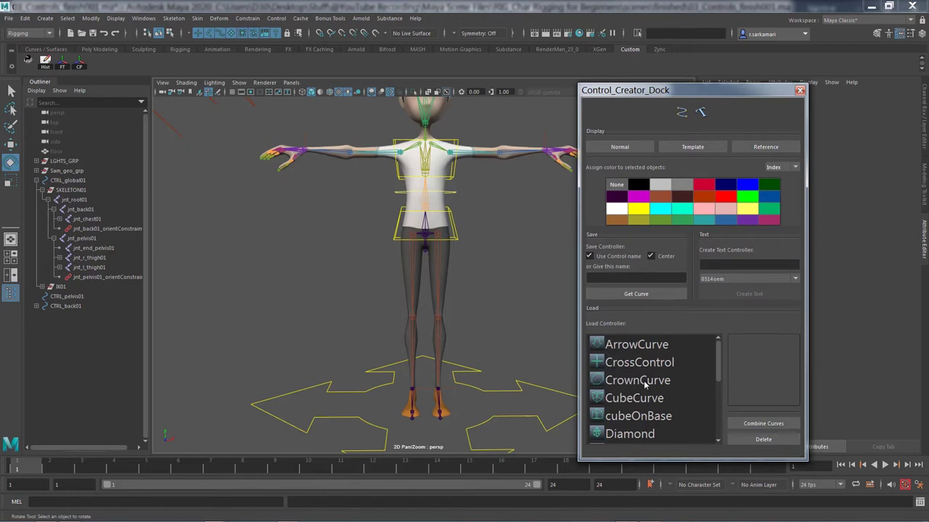
double_click(644, 383)
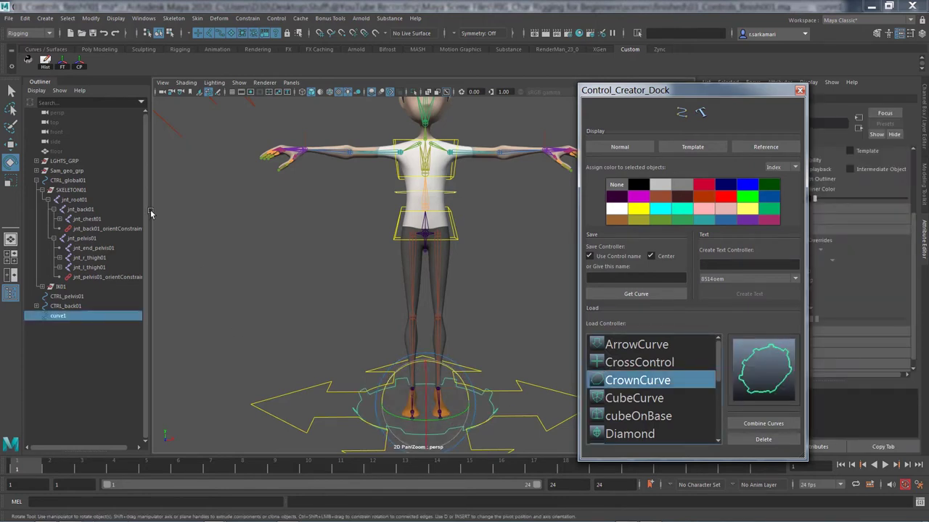
Raise the new crown curve from the floor to the character's hips and rotate it -180 degrees about Z so it is upside down
key(w)
drag(425, 364, 437, 186)
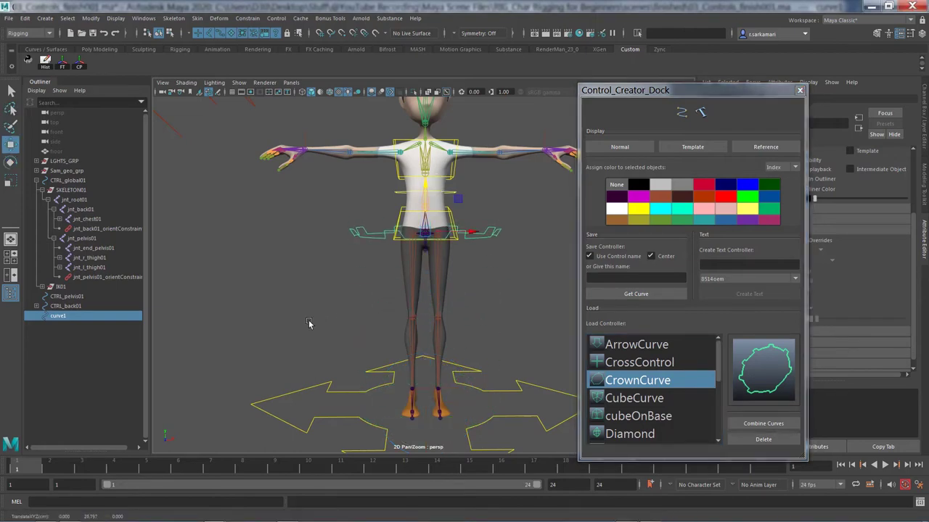
mouse_move(298, 332)
alt+mouse_down()
mouse_move(266, 346)
mouse_move(243, 343)
mouse_move(283, 338)
mouse_move(232, 341)
mouse_move(302, 330)
alt+mouse_up()
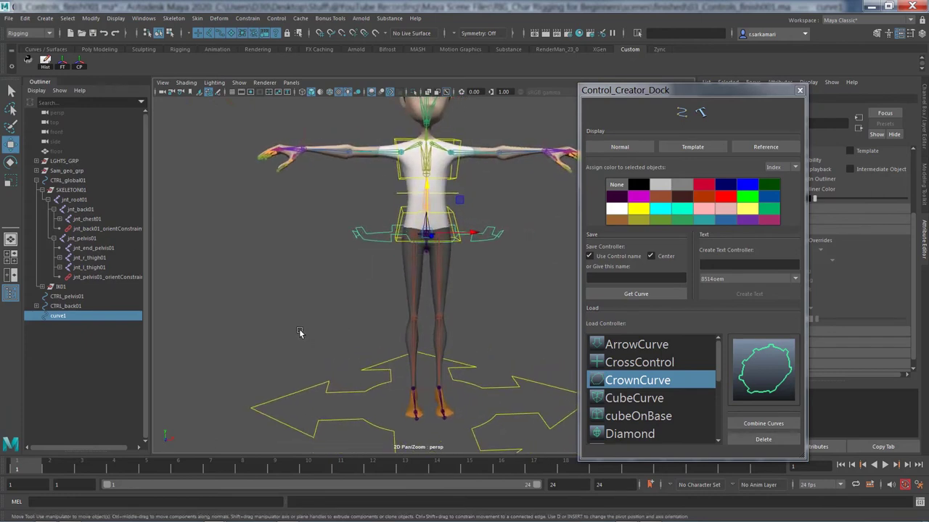
key(e)
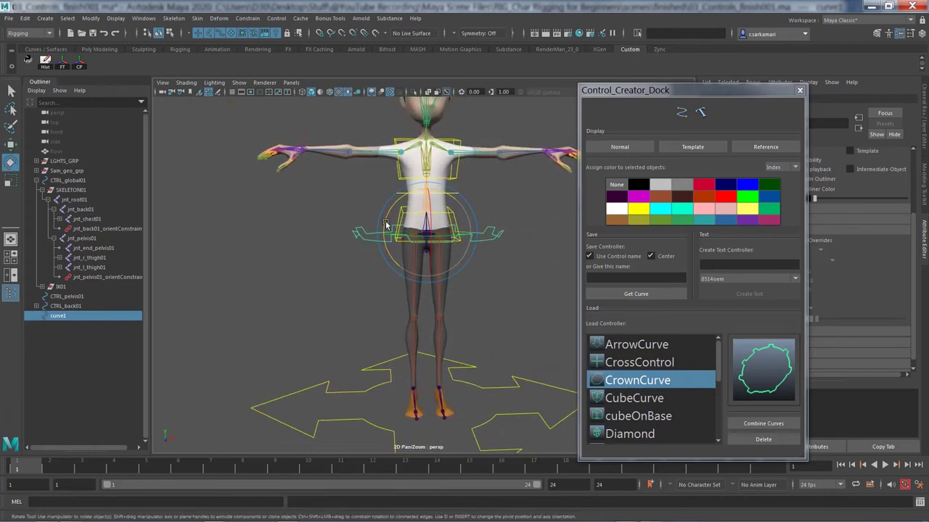
drag(380, 250, 468, 311)
click(349, 302)
click(480, 270)
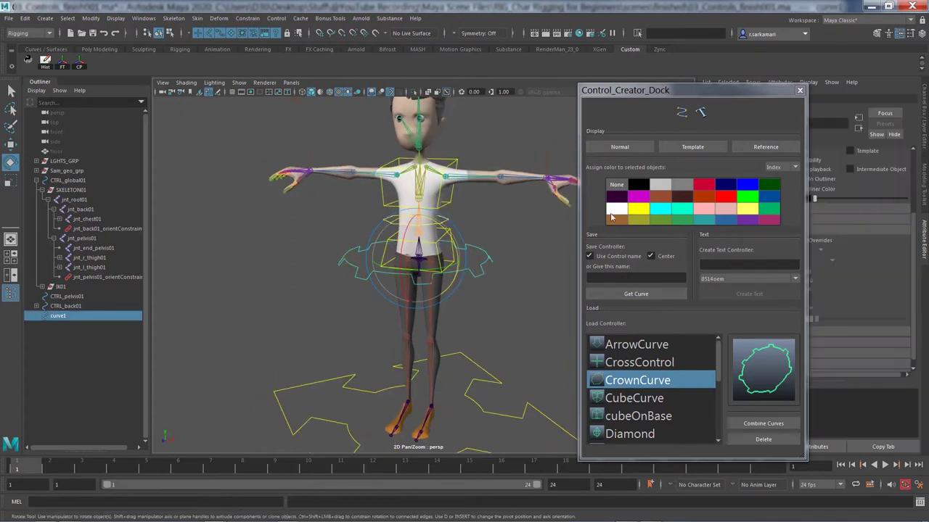
Assign yellow to the crown curve around the hips and clear the selection
click(635, 210)
click(533, 306)
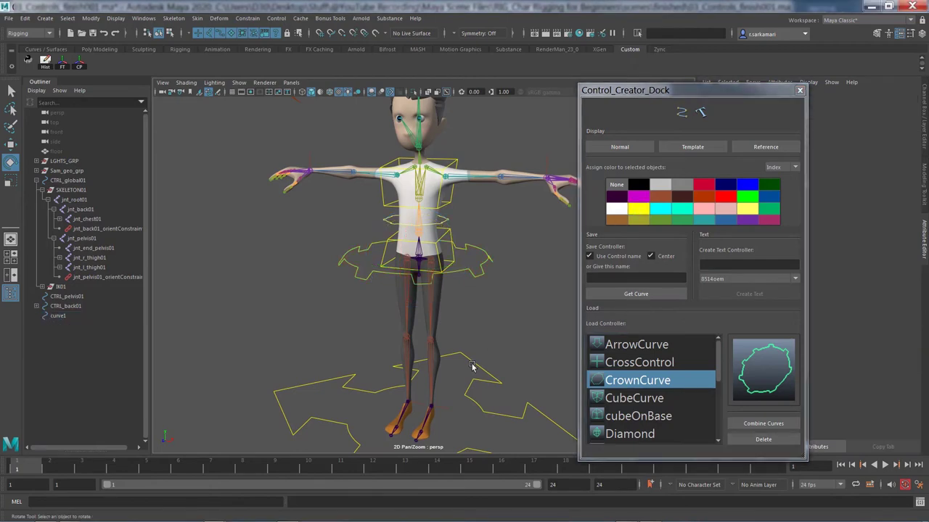
alt+drag(443, 342, 377, 334)
alt+right_drag(504, 344, 549, 327)
alt+drag(549, 327, 516, 272)
Scale the crown curve down uniformly to about 0.86 and flatten it in Y to about 0.41
click(487, 296)
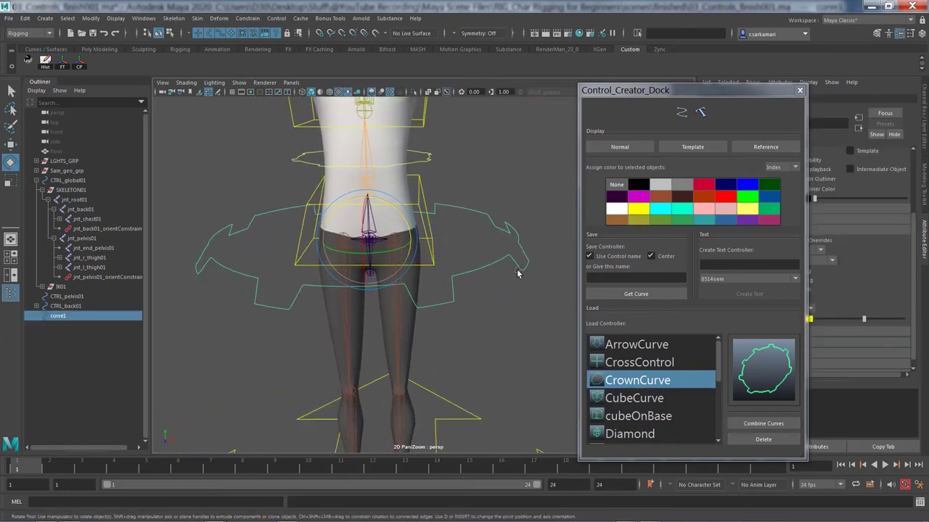
key(r)
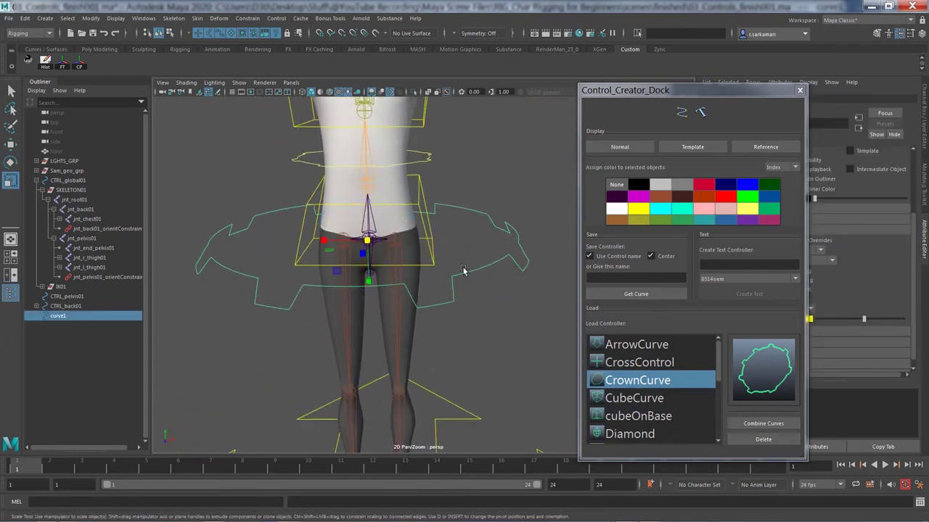
drag(369, 242, 337, 248)
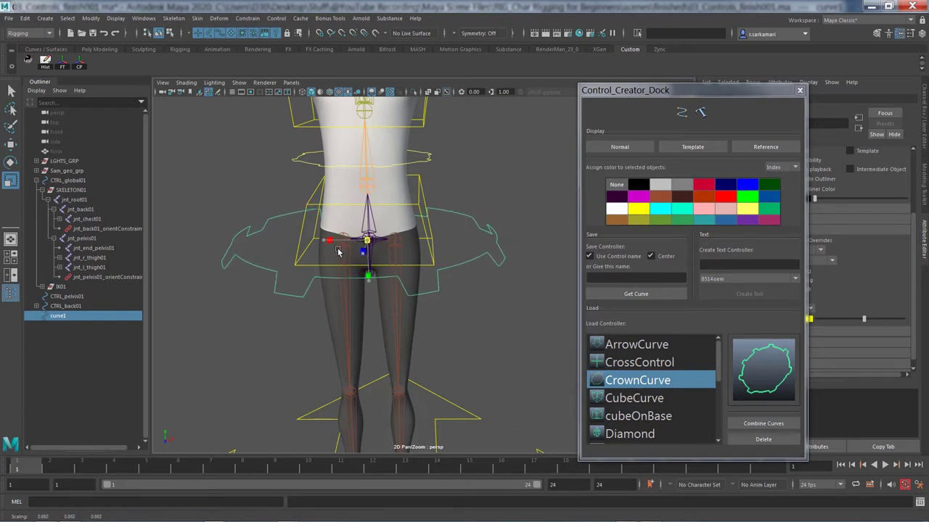
alt+drag(333, 301, 359, 256)
alt+drag(218, 349, 196, 350)
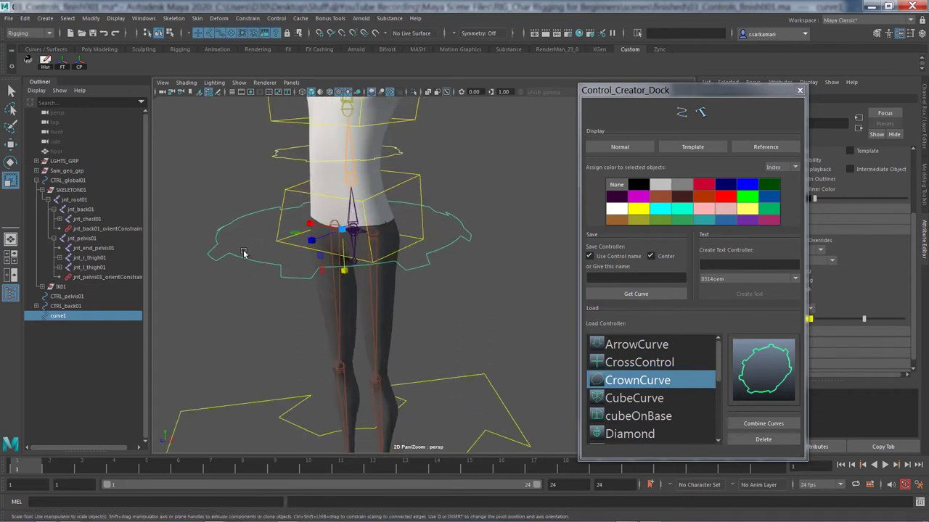
right_drag(243, 254, 289, 242)
alt+right_drag(325, 308, 279, 307)
alt+middle_drag(276, 293, 278, 324)
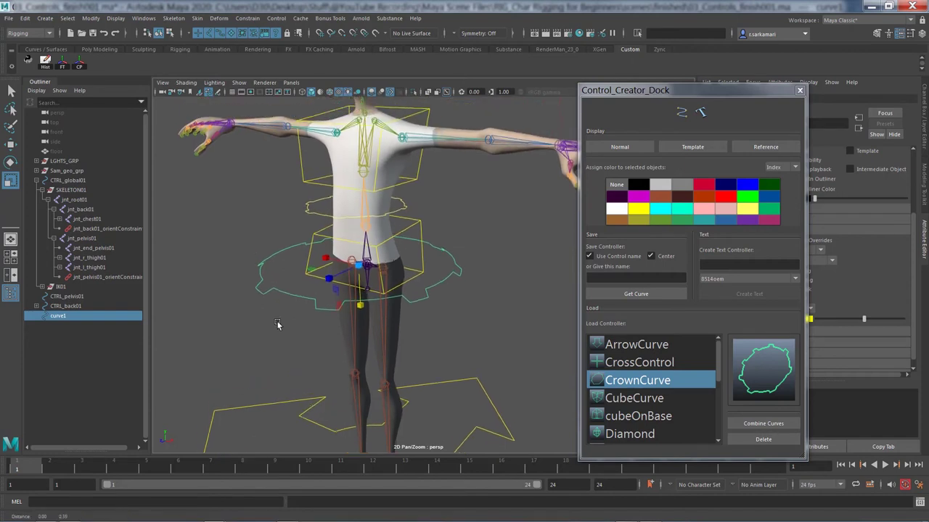
Shift the crown curve horizontally to about 0.29 in X and -1.03 in Z so it sits evenly around the hips
alt+drag(278, 325, 291, 324)
alt+right_drag(317, 342, 407, 374)
alt+drag(406, 375, 365, 371)
key(w)
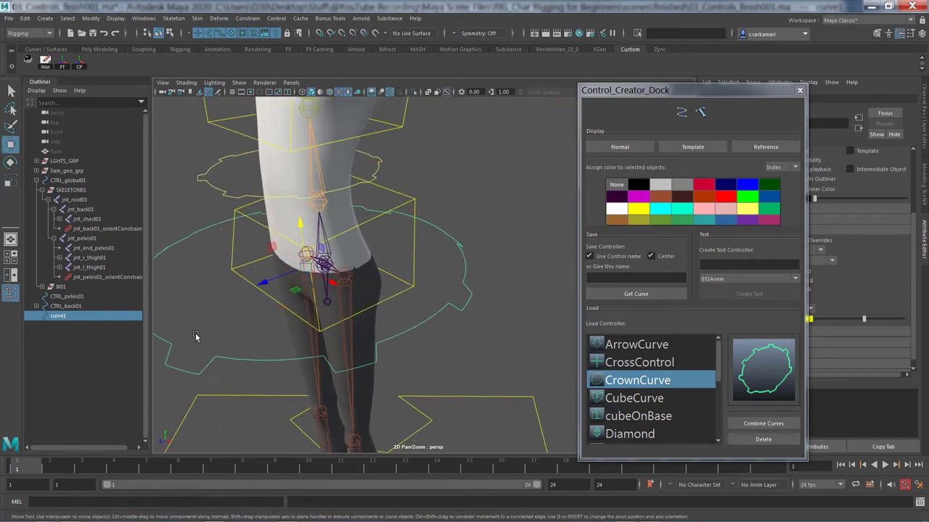
drag(268, 277, 276, 284)
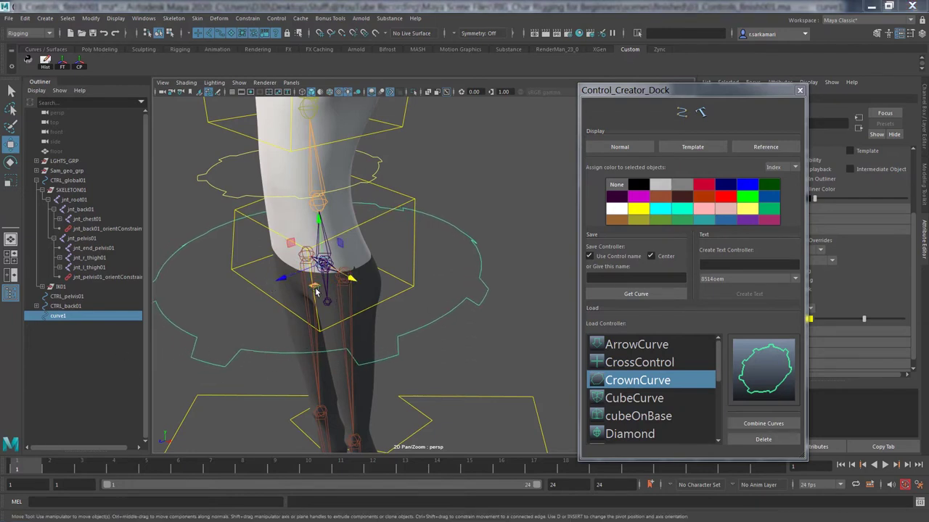
Snap the crown curve's pivot onto the root joint at the hips
scroll(371, 287, up, 1)
scroll(371, 285, up, 6)
alt+middle_drag(218, 297, 396, 326)
alt+drag(396, 326, 420, 317)
alt+middle_drag(420, 317, 429, 319)
scroll(271, 317, down, 5)
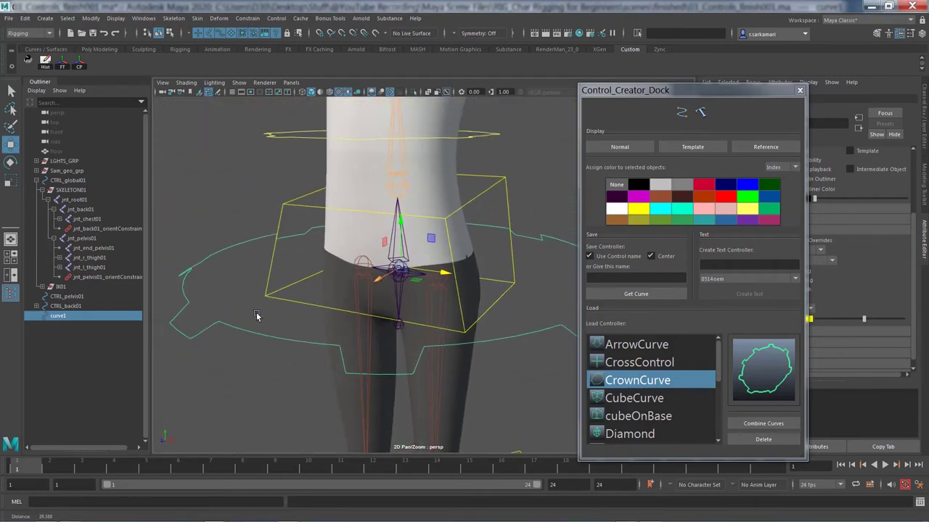
key(d)
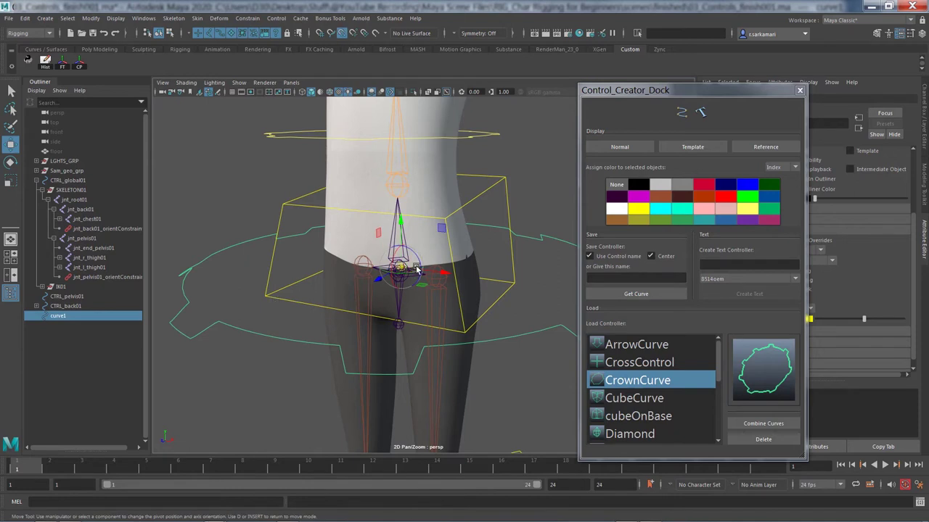
key(d)
alt+right_drag(280, 294, 437, 336)
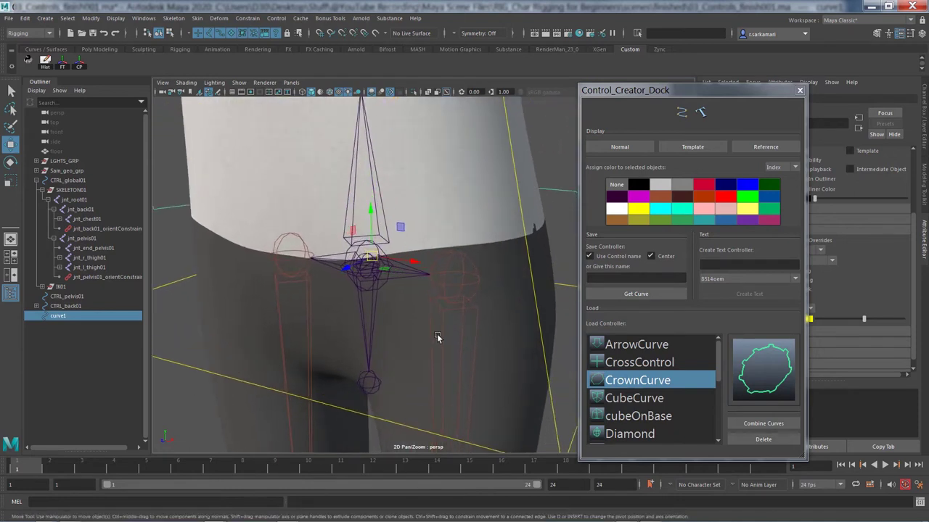
key(d)
drag(374, 256, 367, 265)
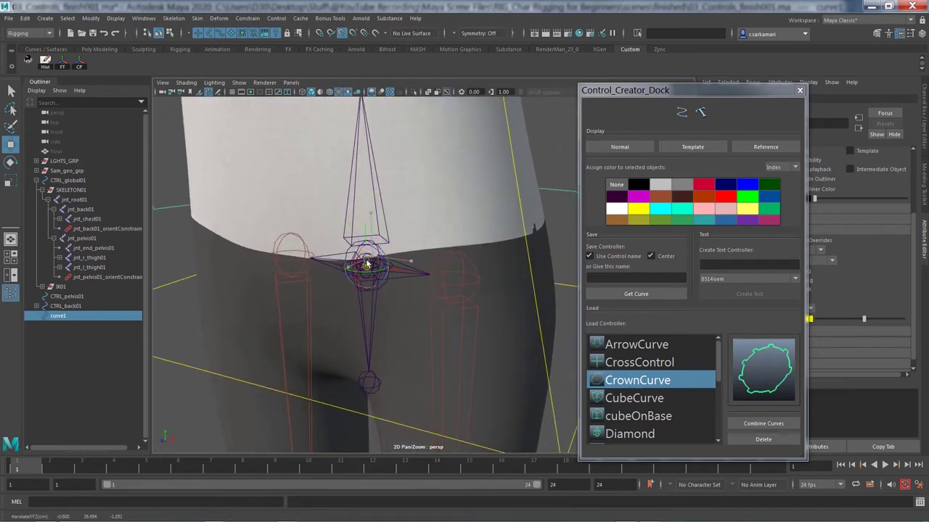
key(d)
scroll(367, 324, up, 5)
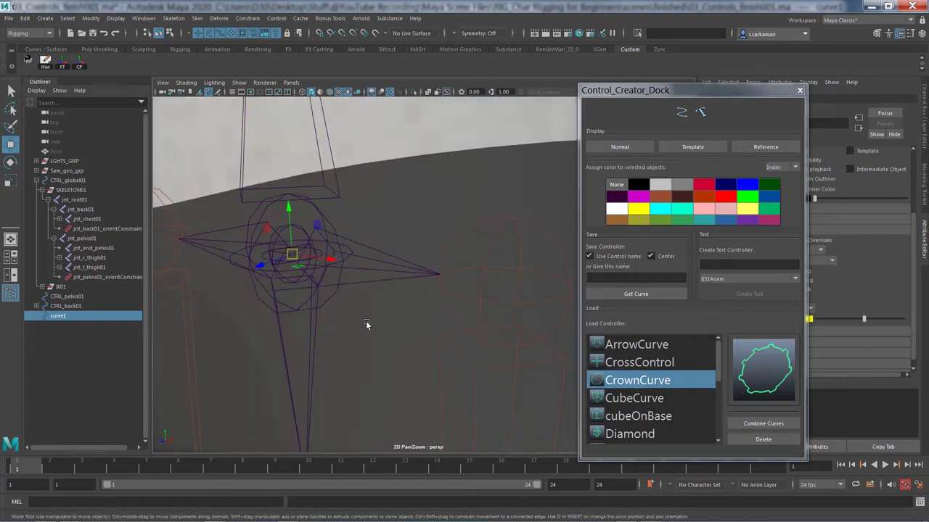
scroll(369, 329, down, 10)
scroll(370, 331, down, 2)
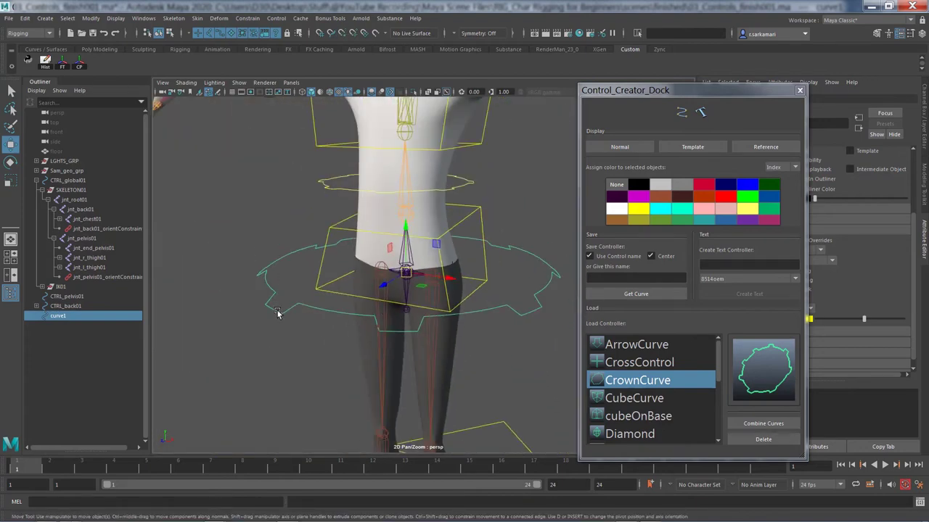
Close Control_Creator_Dock and freeze the crown curve's transformations
click(799, 90)
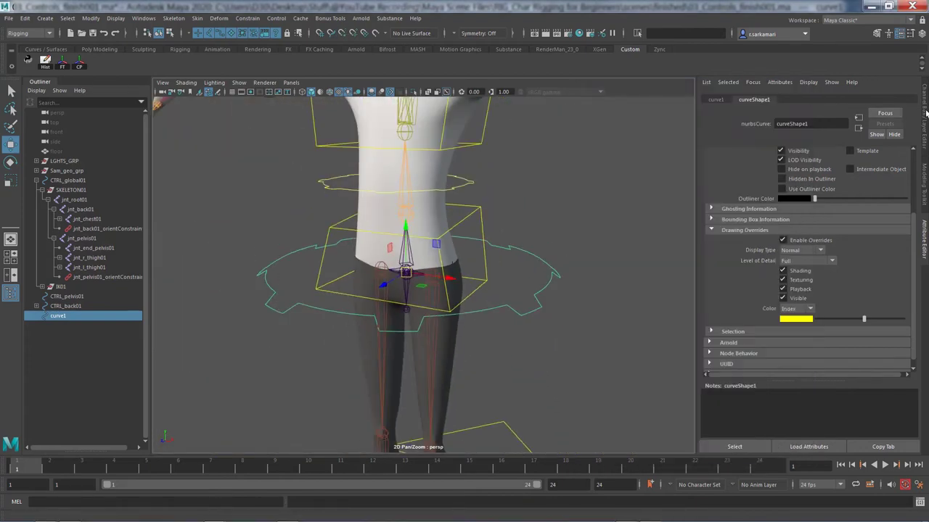
click(923, 114)
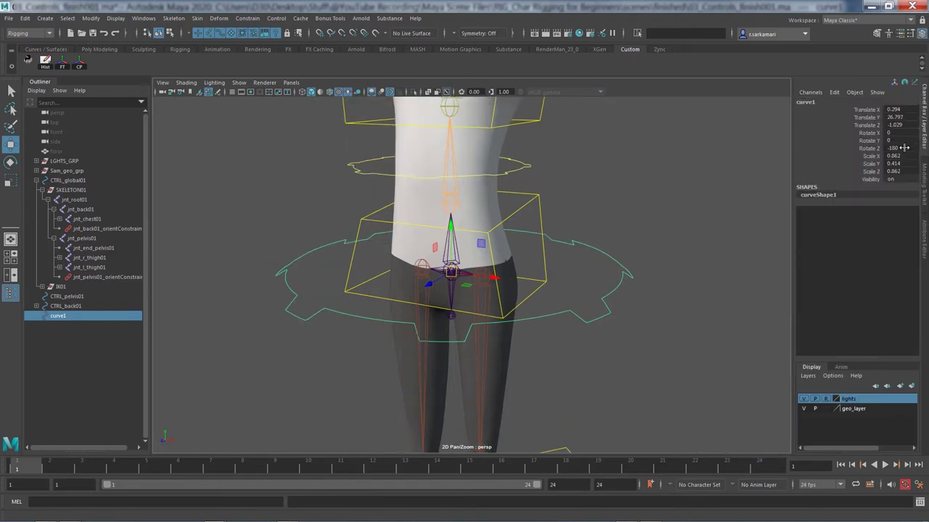
click(61, 65)
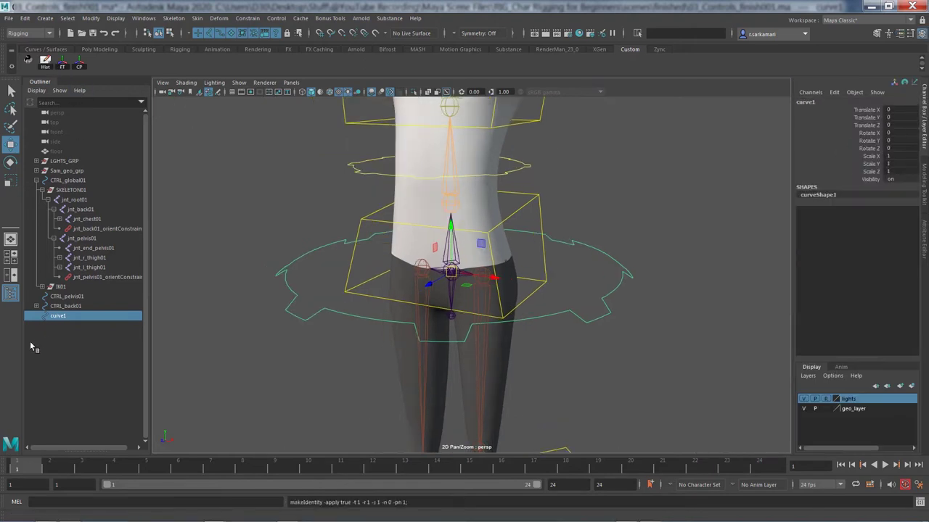
Rename curve1 as CTROl_COG01
double_click(64, 317)
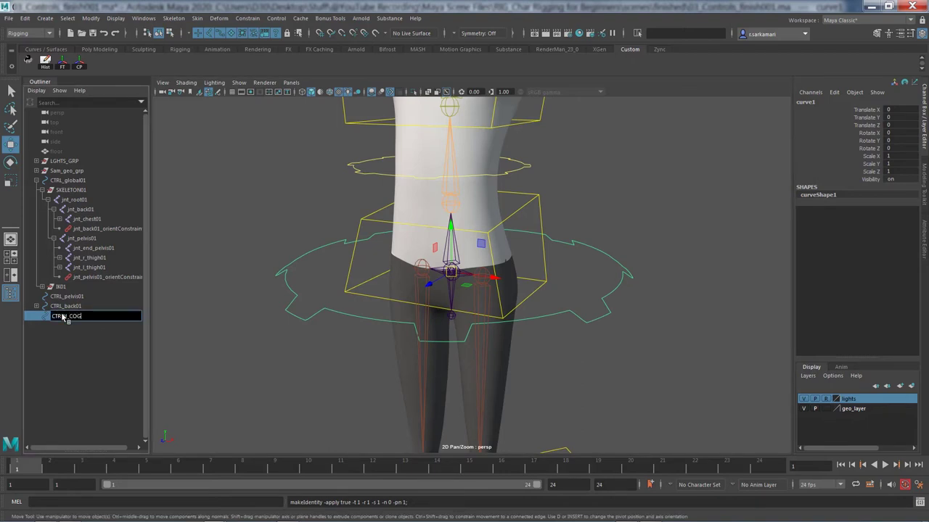
text(CTRL_COG01)
key(Return)
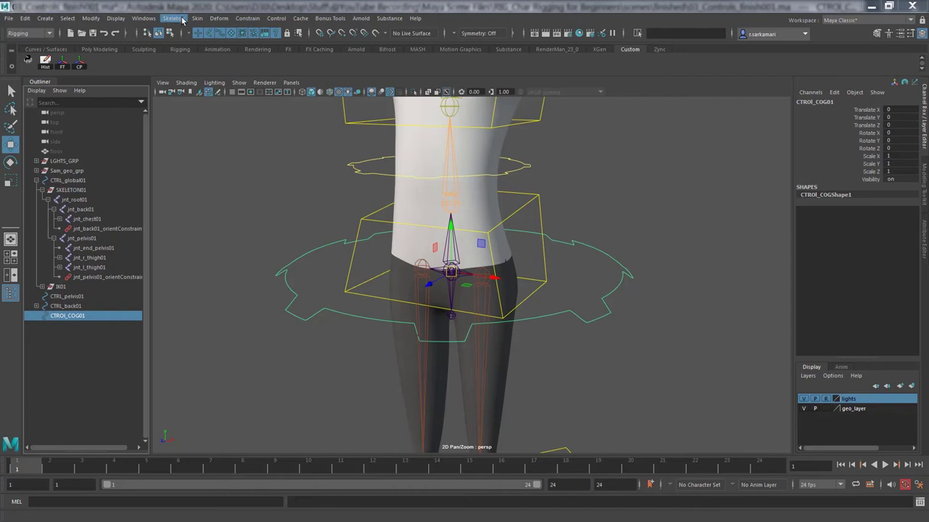
Parent-constrain jnt_root01 to CTROl_COG01 with Maintain offset on and all translate and rotate axes constrained, and close the torn-off Constrain window
click(247, 18)
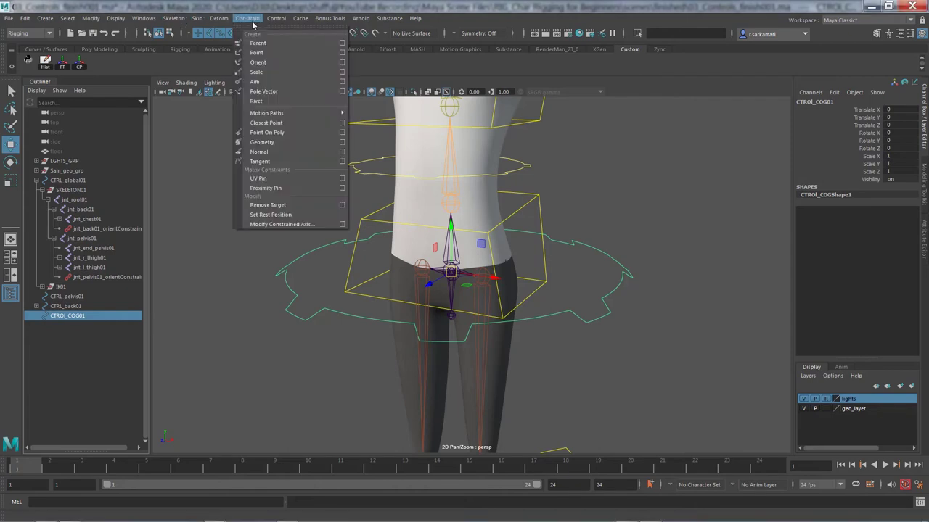
click(263, 23)
drag(263, 23, 154, 112)
mouse_move(189, 187)
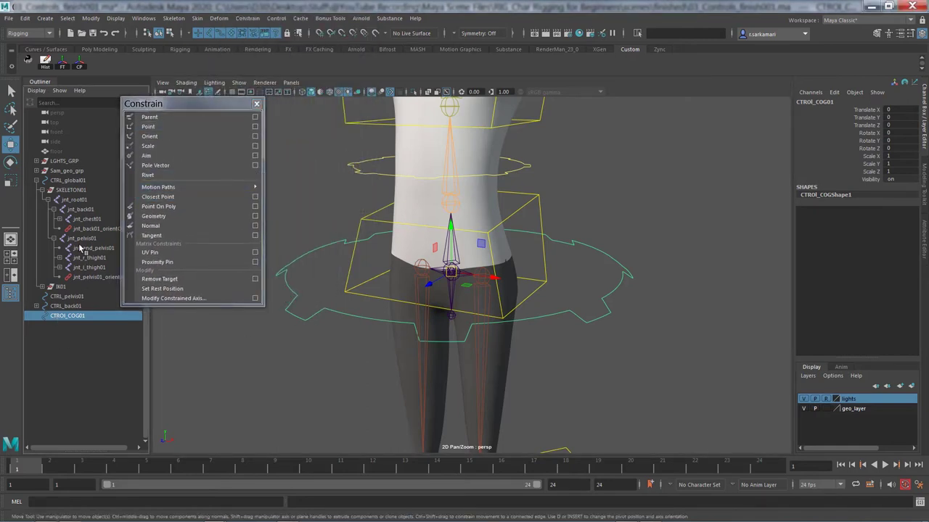
ctrl+click(73, 201)
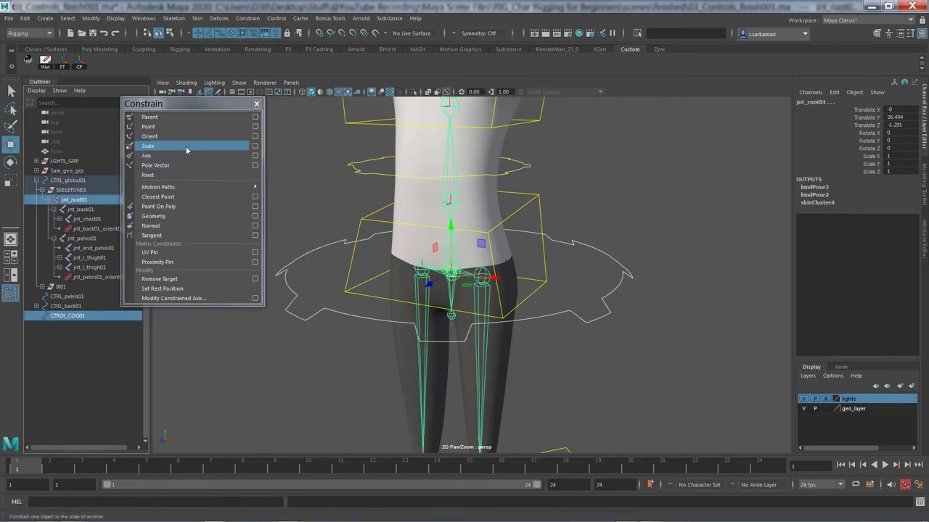
click(255, 117)
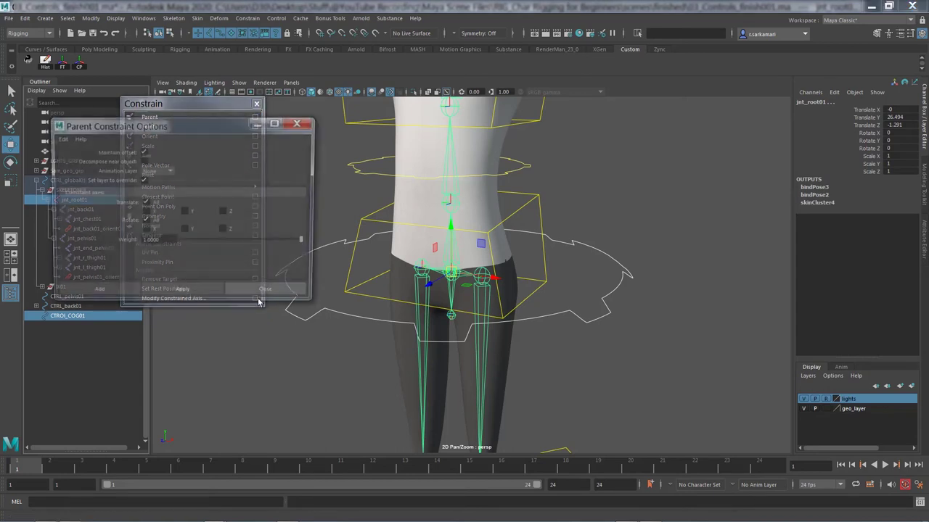
drag(172, 127, 242, 251)
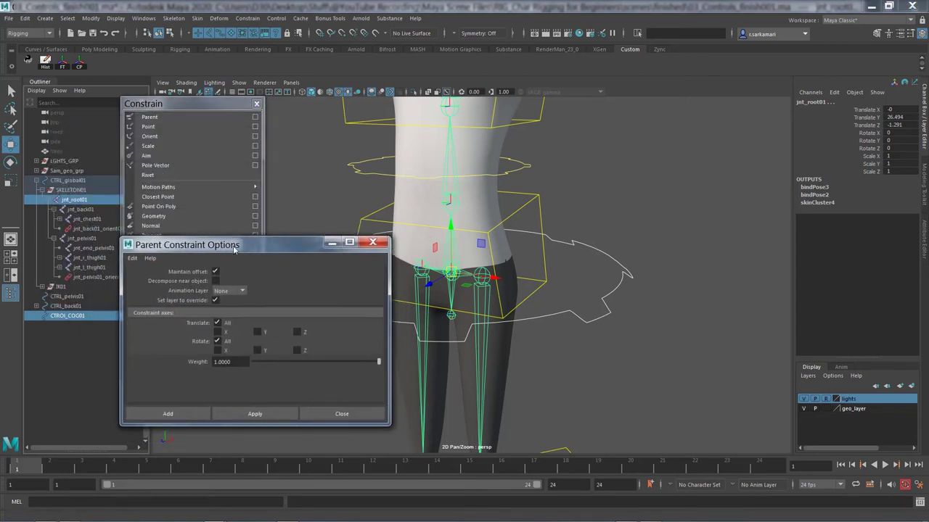
click(155, 413)
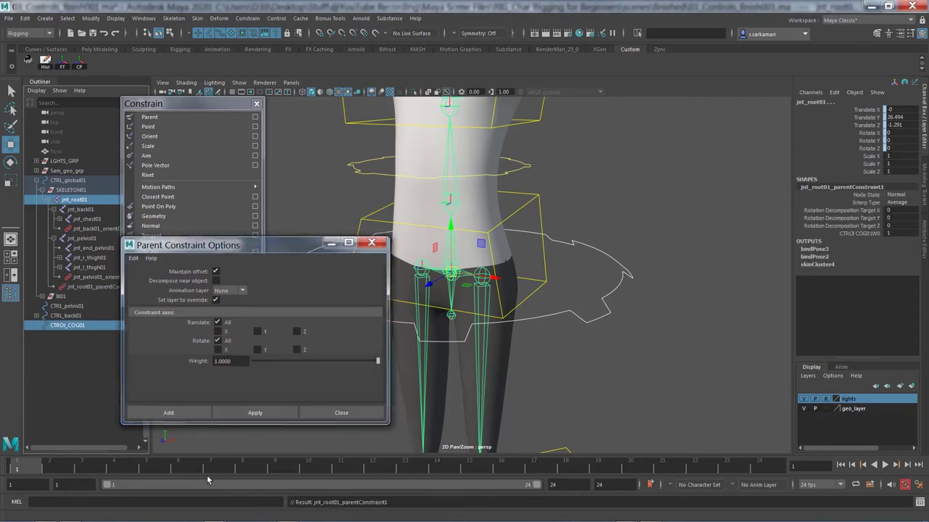
click(257, 105)
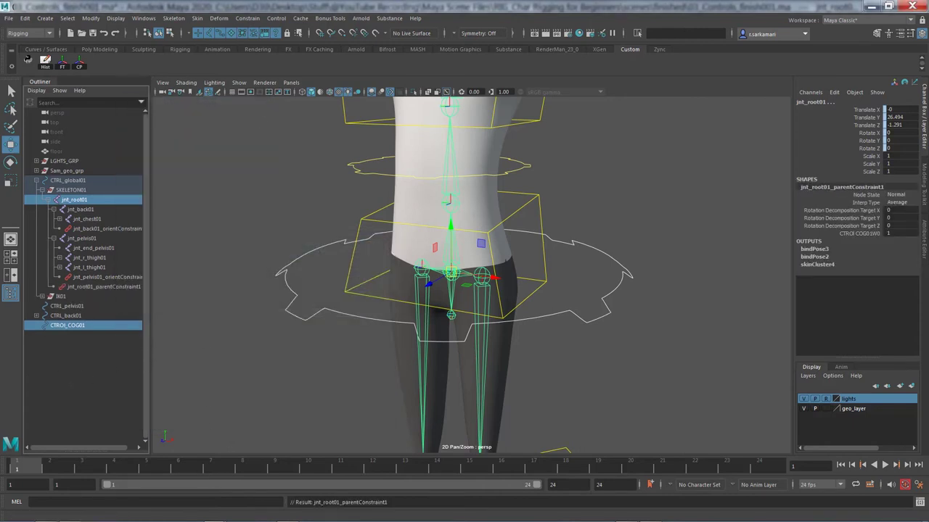
Test the COG control by rotating it about its Y axis, and undo the rotation
click(280, 266)
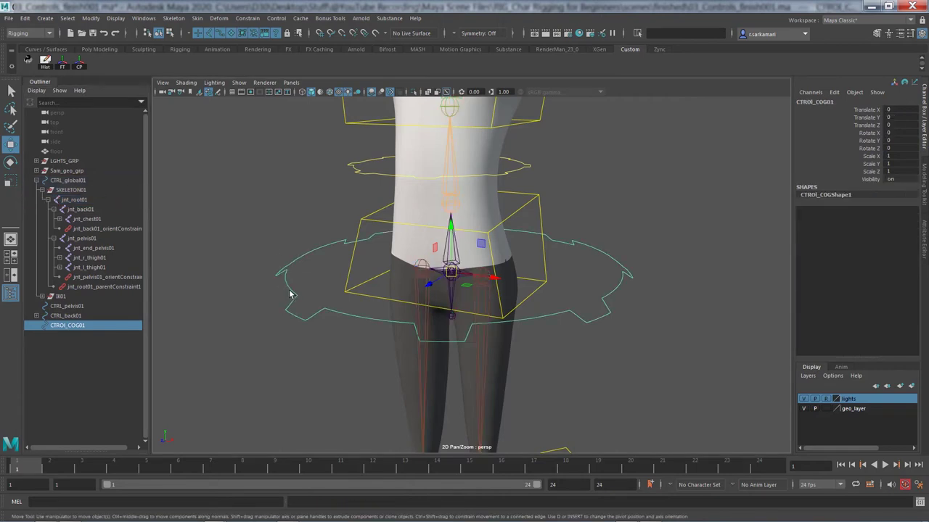
key(e)
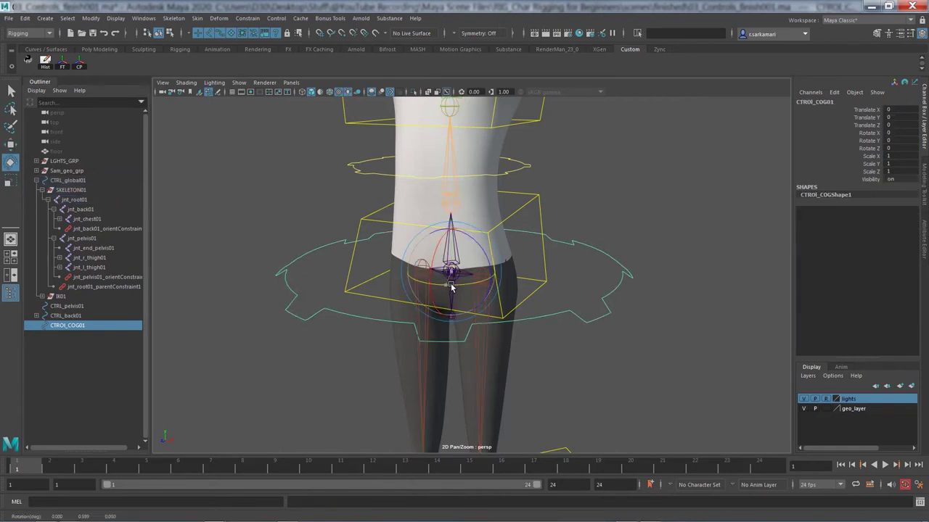
mouse_move(452, 290)
mouse_down()
mouse_move(460, 286)
mouse_move(442, 272)
mouse_move(469, 291)
mouse_move(435, 292)
mouse_up()
key(ctrl+z)
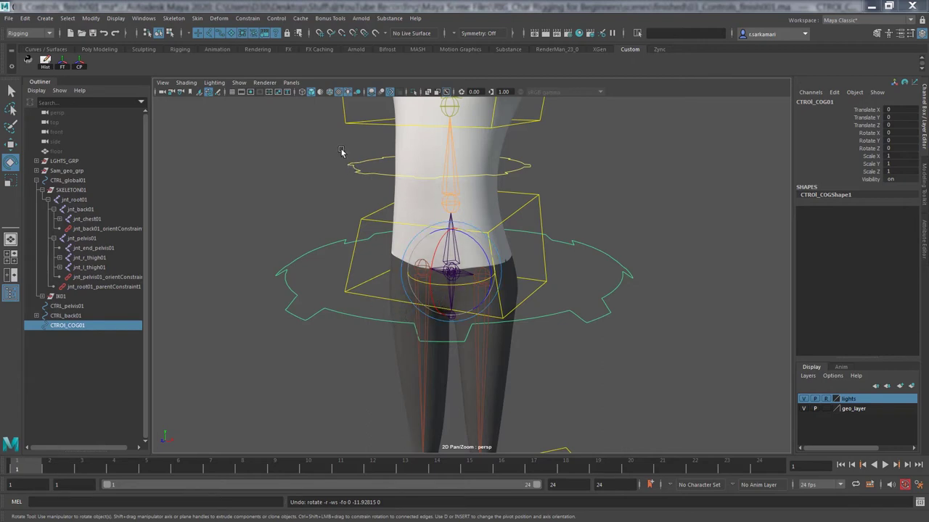
Parent CTRL_back01 and CTRL_pelvis01 under CTROl_COG01 and expand its hierarchy
click(365, 217)
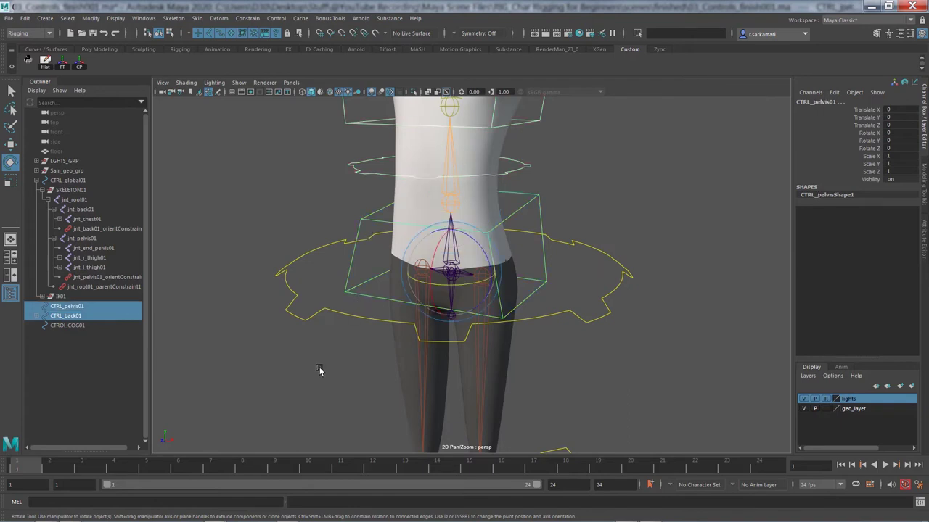
shift+click(284, 274)
key(q)
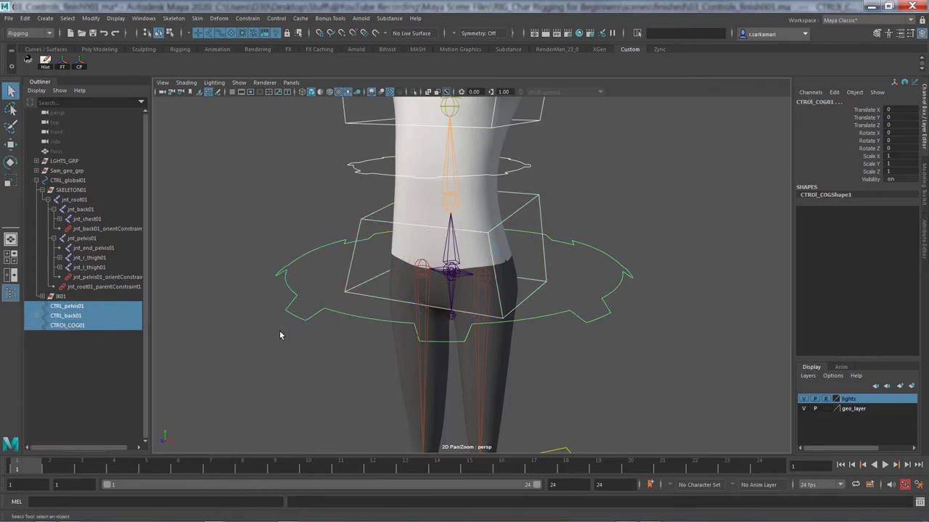
key(p)
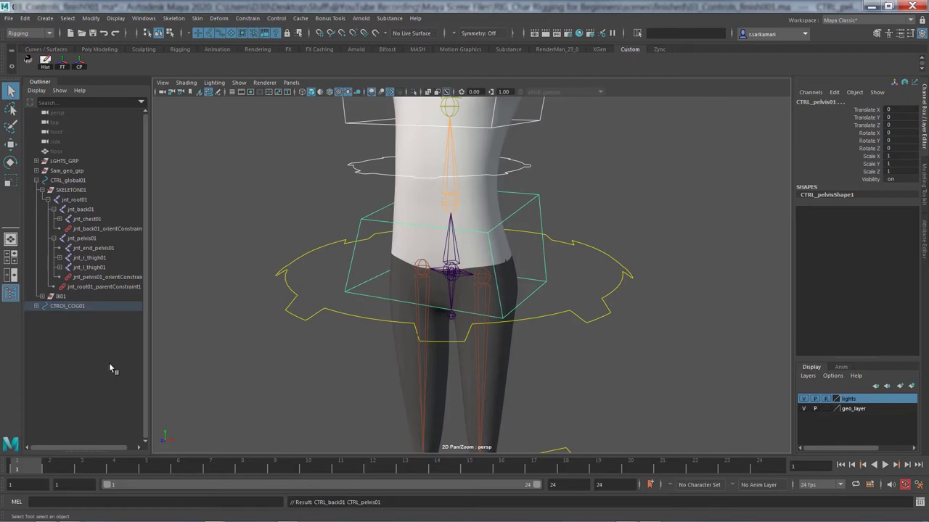
click(37, 306)
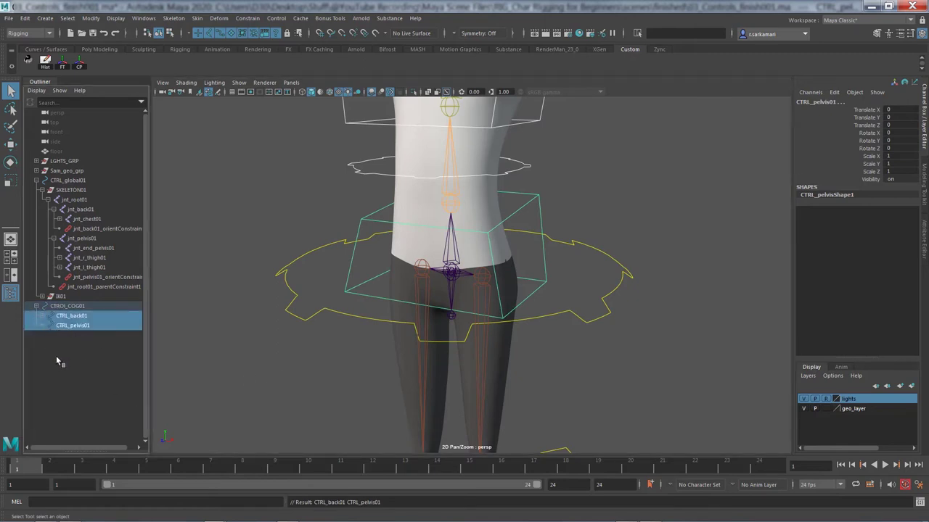
Test the COG control with its new children by rotating it about its Y axis, and undo the rotation
click(296, 306)
key(e)
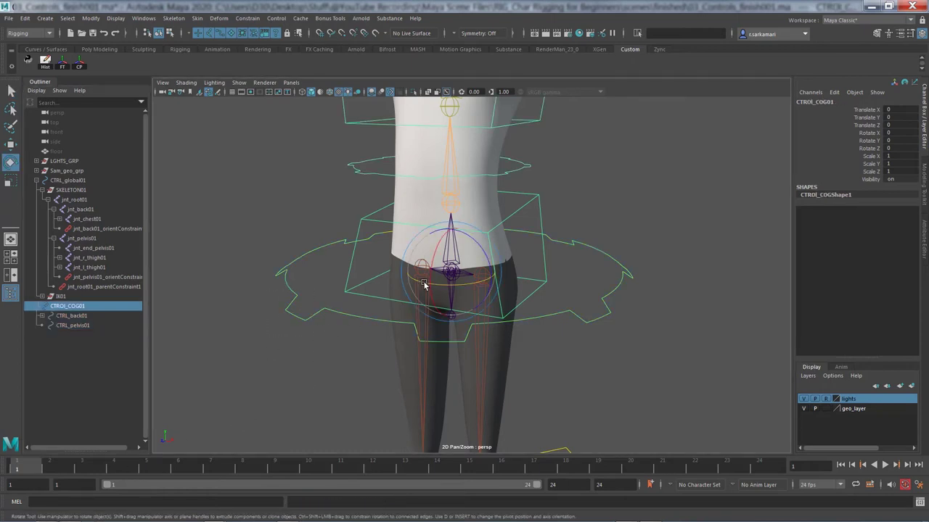
drag(424, 285, 443, 290)
key(ctrl+z)
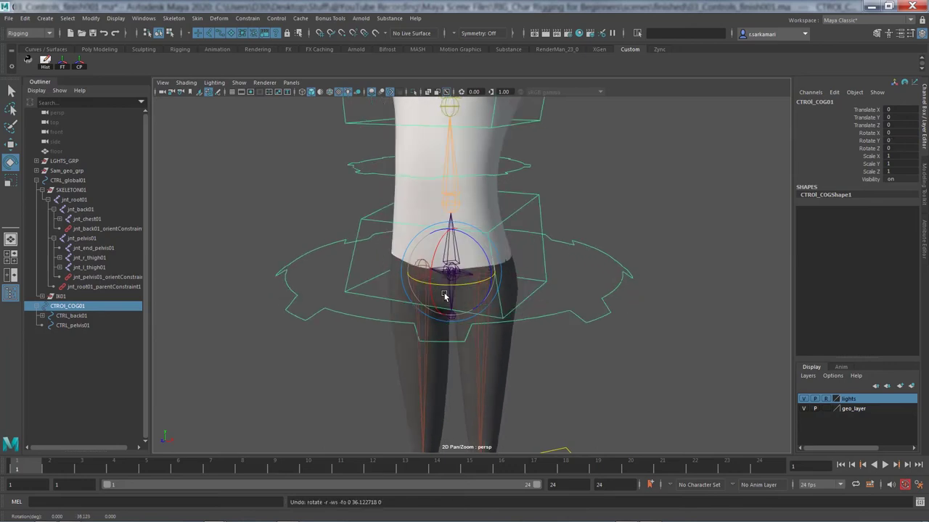
Examine the COG hierarchy by selecting the COG, back and pelvis controls one after another
click(275, 378)
click(77, 306)
click(73, 315)
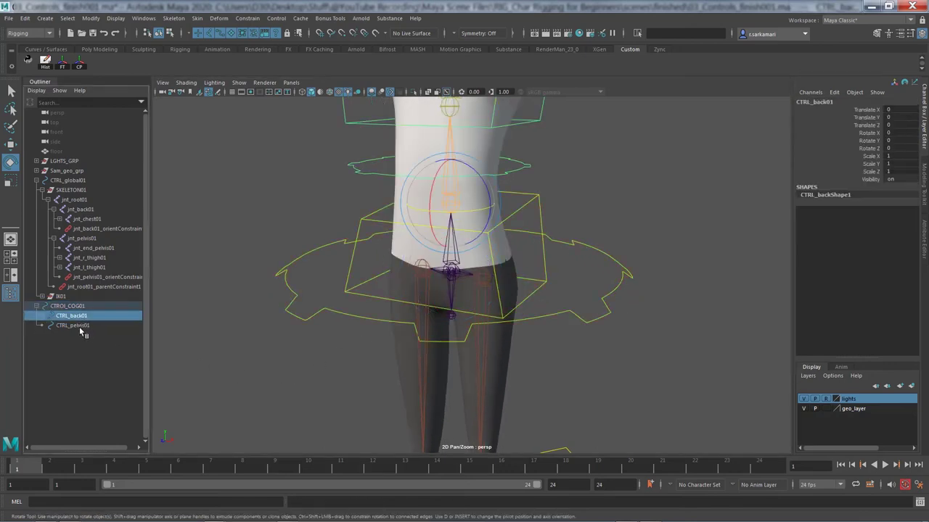
click(76, 326)
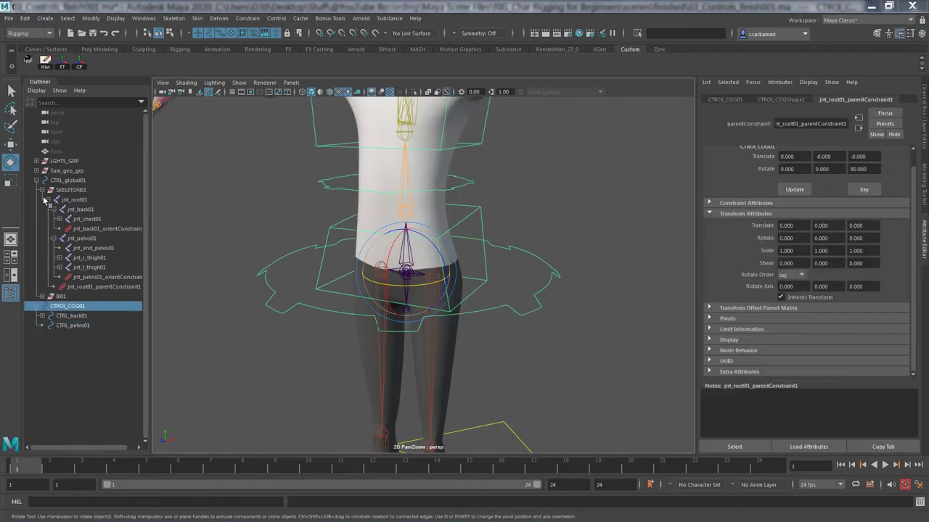
Collapse the SKELETON01 and COG hierarchies and rename CTROl_COG01 as CTRL_COG01
click(42, 190)
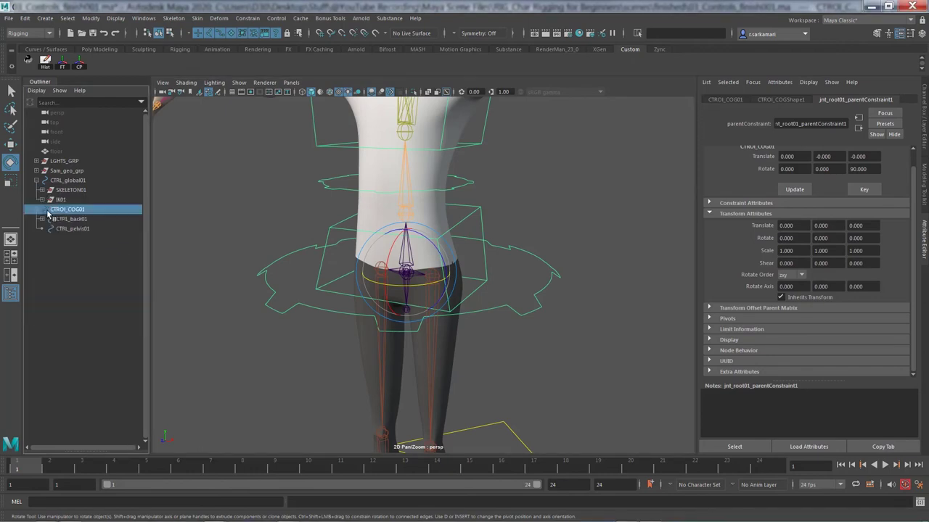
click(37, 209)
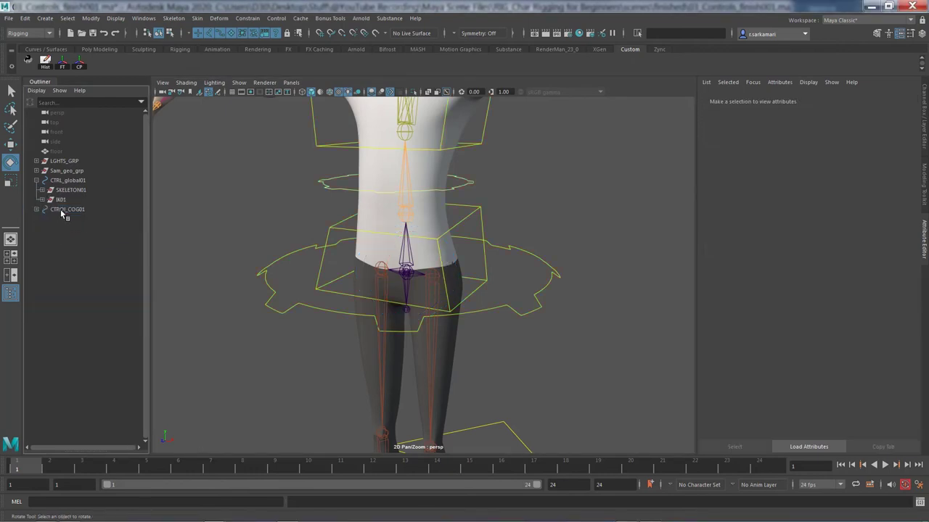
double_click(60, 209)
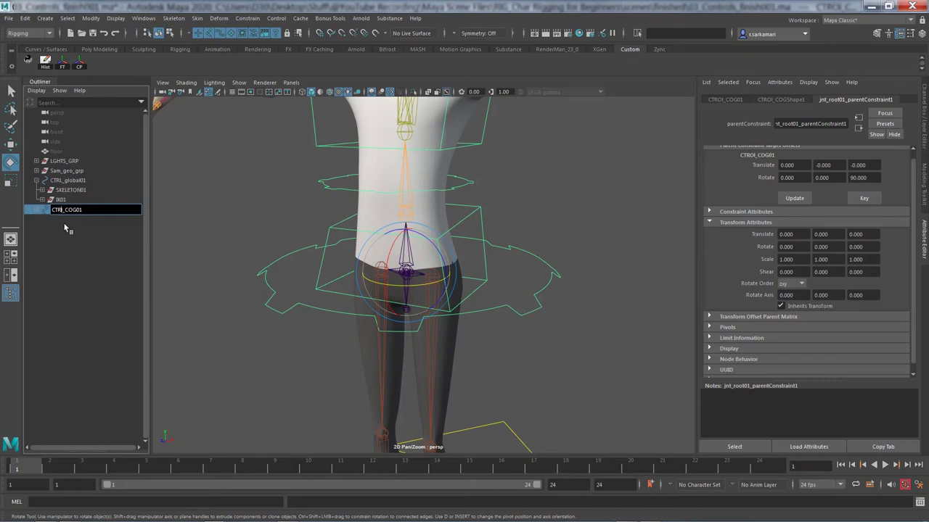
key(Return)
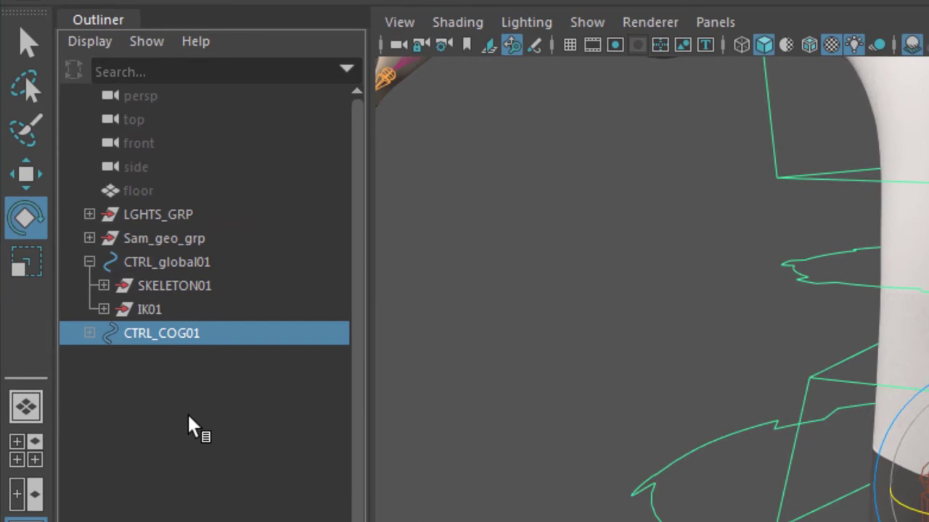
Group CTRL_COG01 and name the new group CONTROLS01
key(ctrl+g)
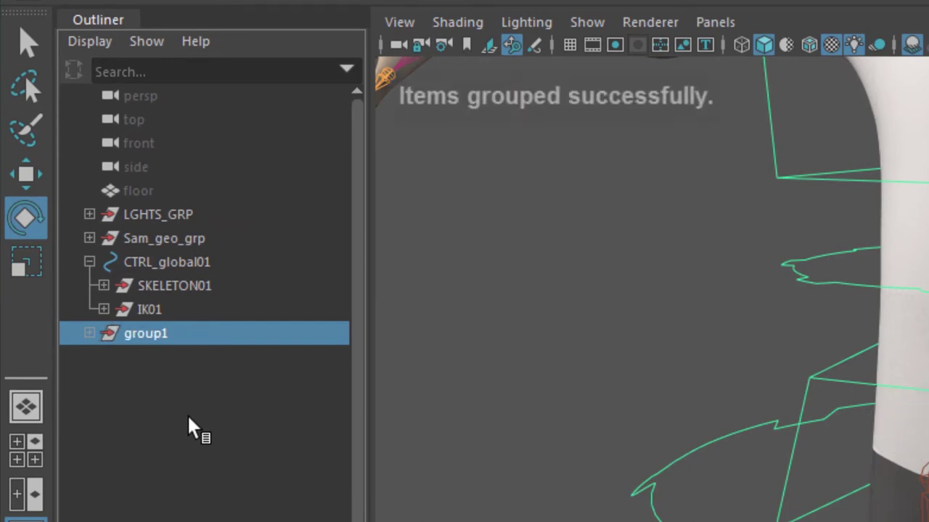
double_click(136, 333)
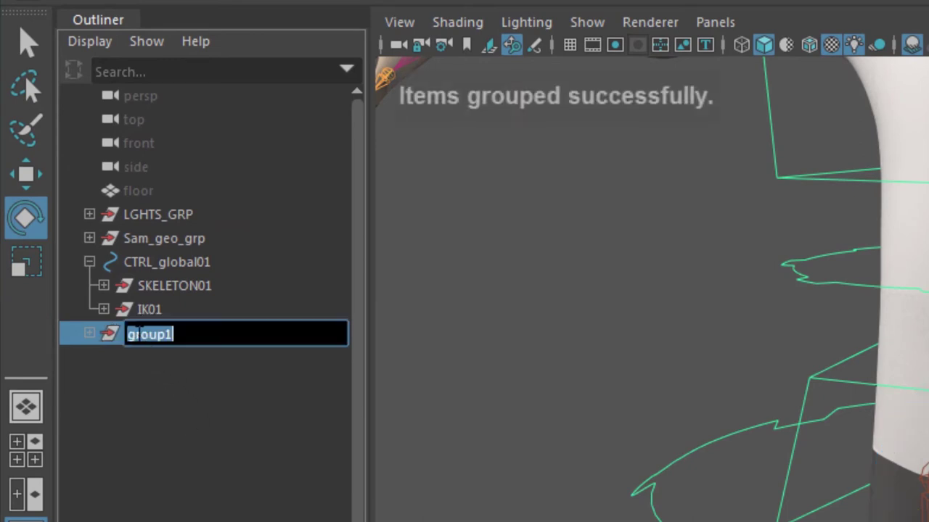
text(CONTROLS)
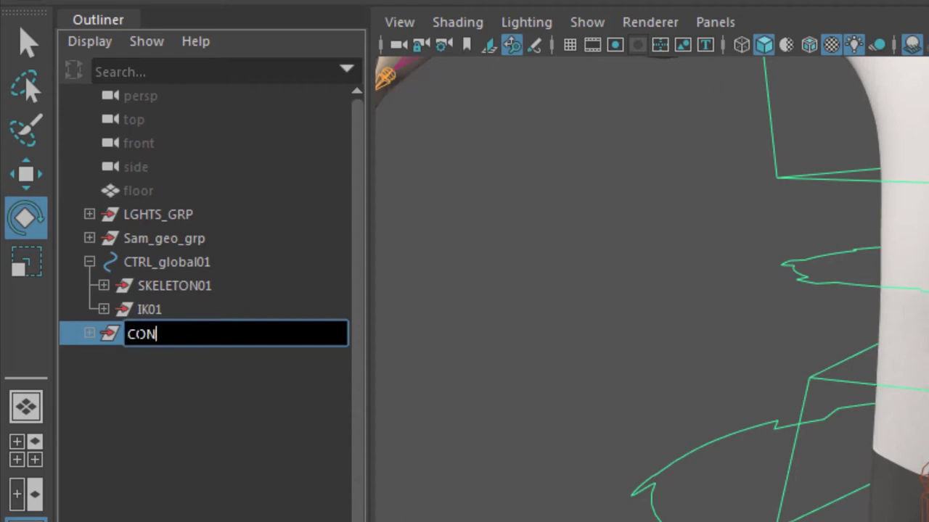
text(01)
key(Return)
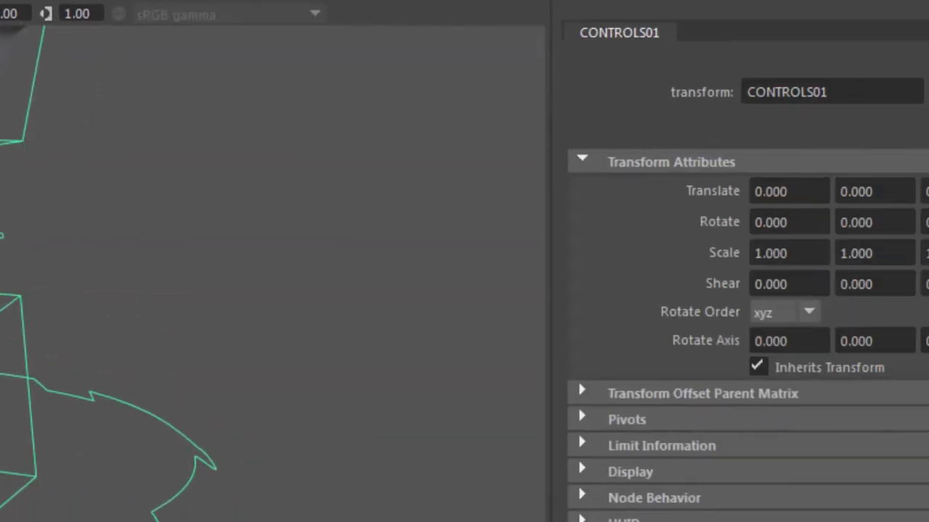
Lock and hide all translate, rotate and scale channels of CONTROLS01, and parent the group under CTRL_global01
click(915, 87)
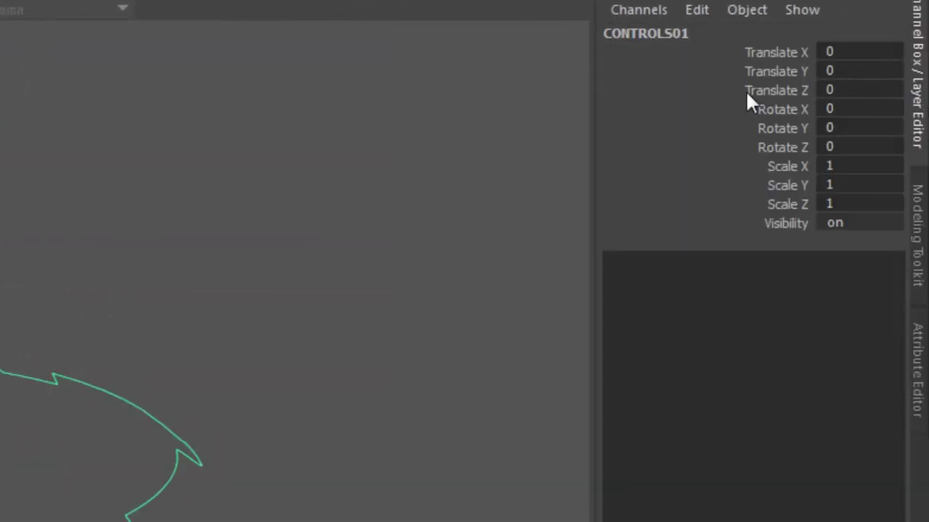
drag(791, 51, 804, 195)
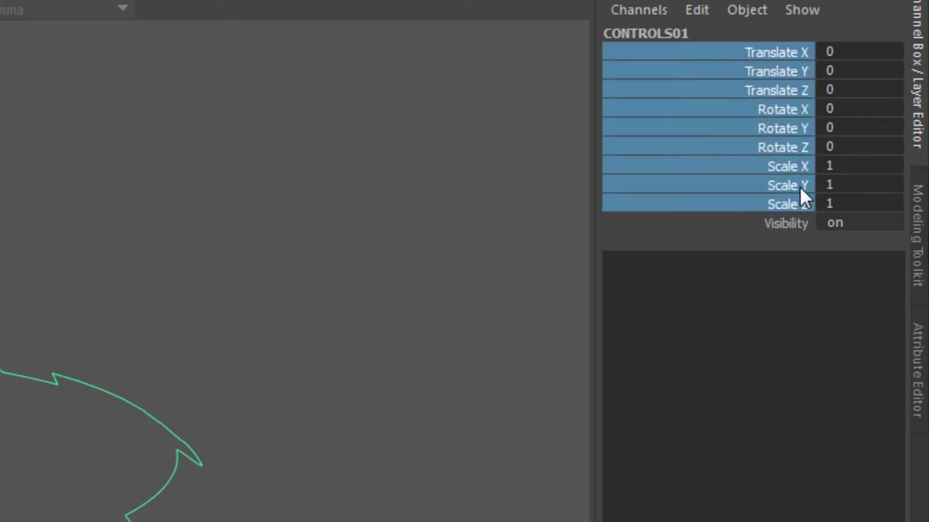
right_click(776, 75)
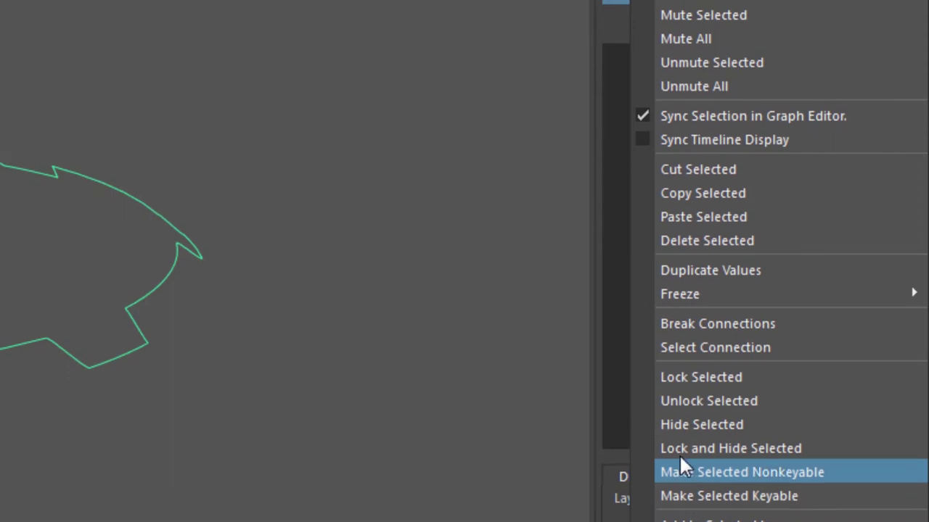
click(685, 470)
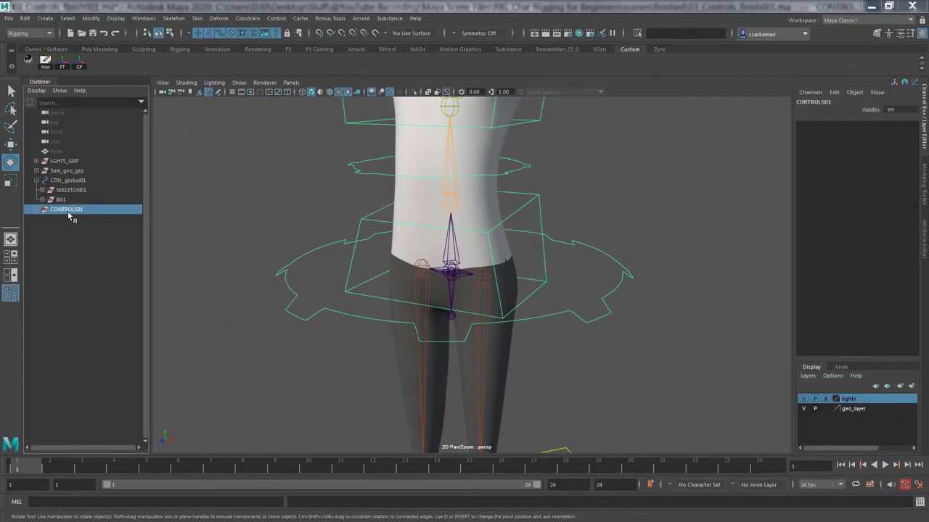
ctrl+click(69, 181)
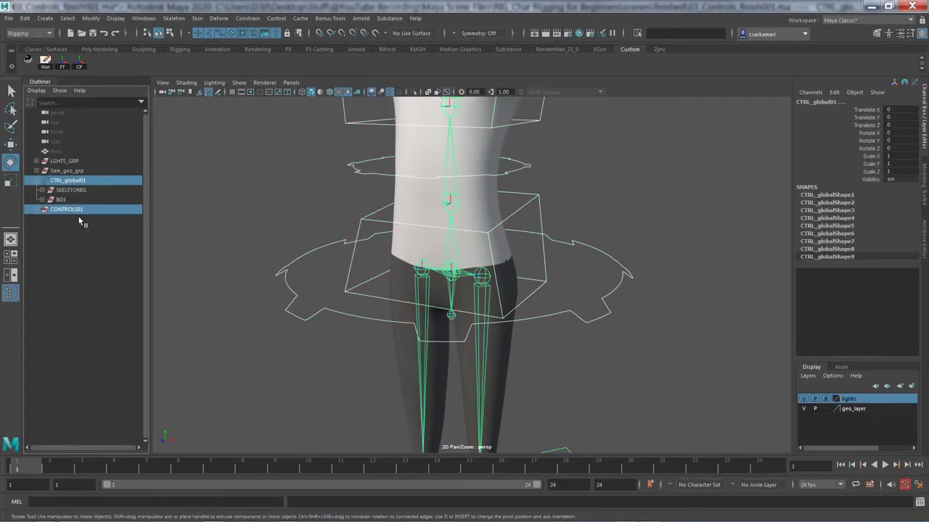
key(p)
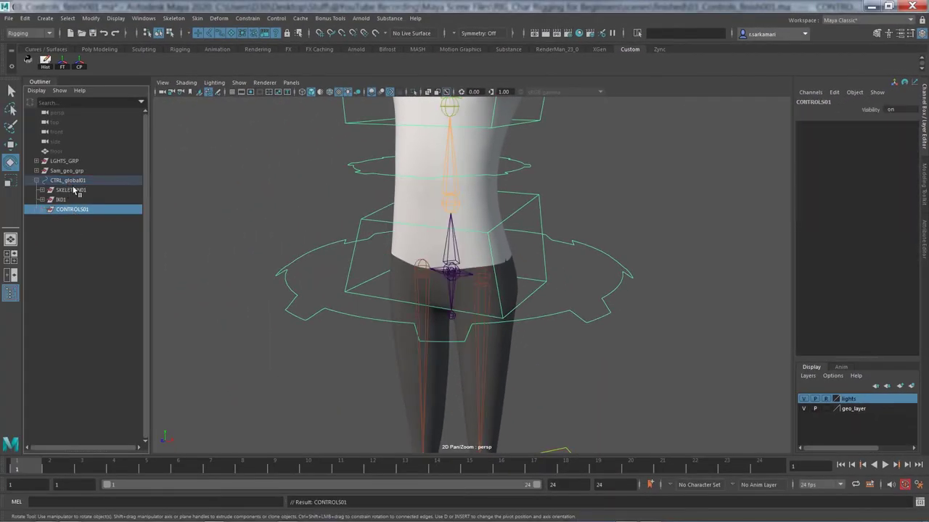
Test CTRL_global01 by scaling the whole rig uniformly, and undo the scaling
click(70, 181)
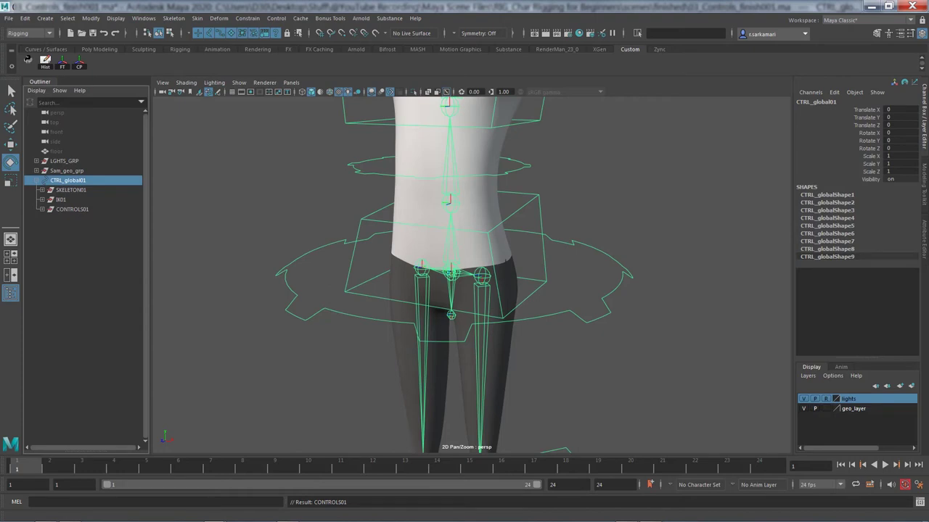
key(f)
alt+drag(340, 410, 326, 373)
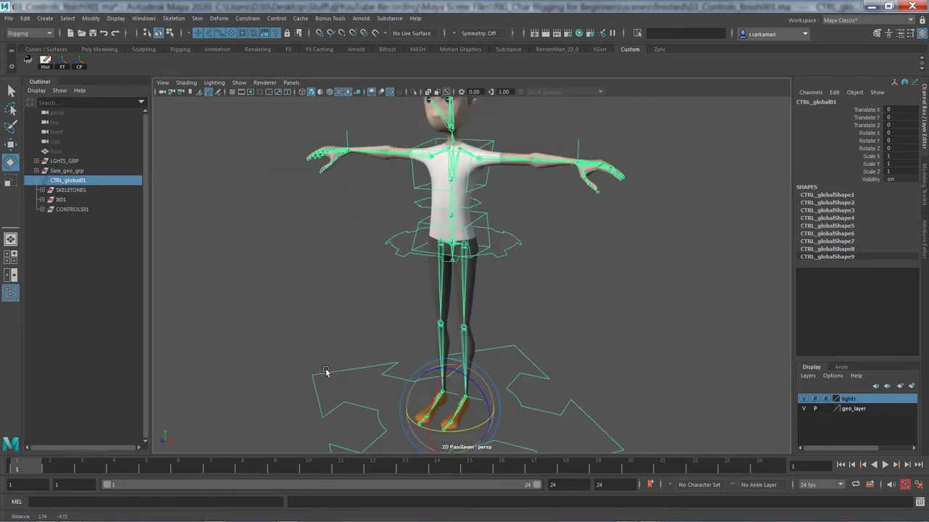
alt+right_drag(325, 373, 282, 371)
alt+drag(282, 372, 309, 368)
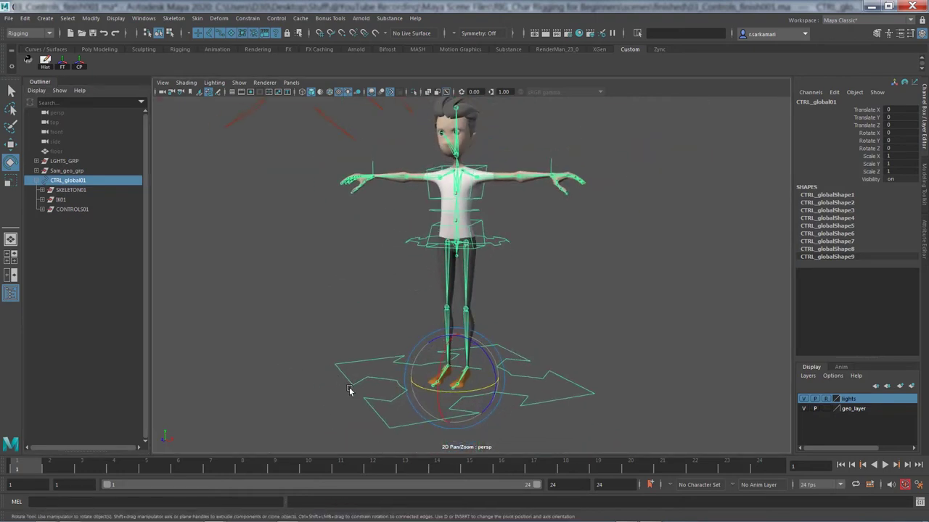
click(10, 90)
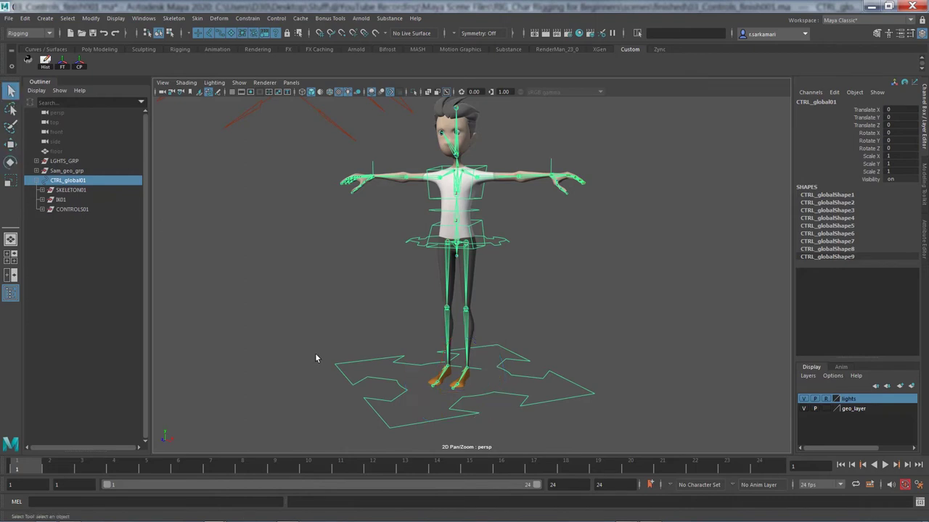
key(r)
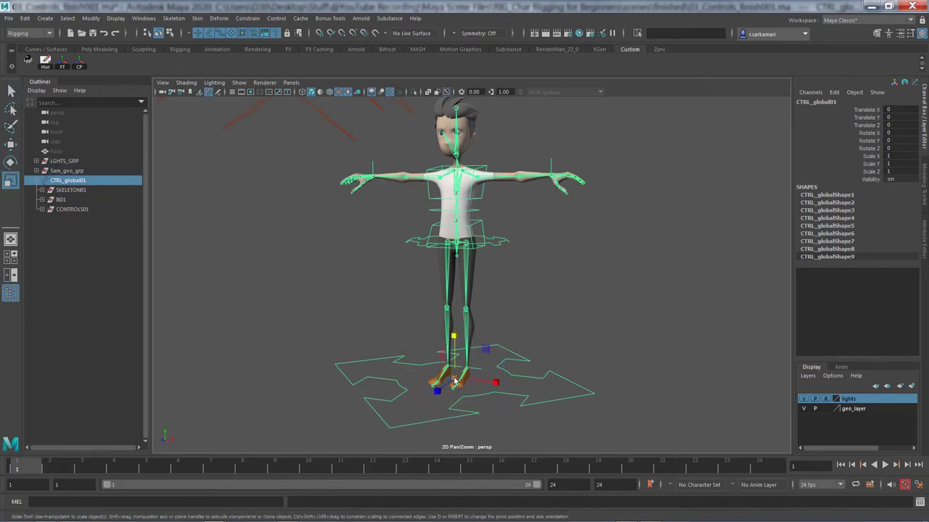
drag(455, 379, 401, 426)
key(ctrl+z)
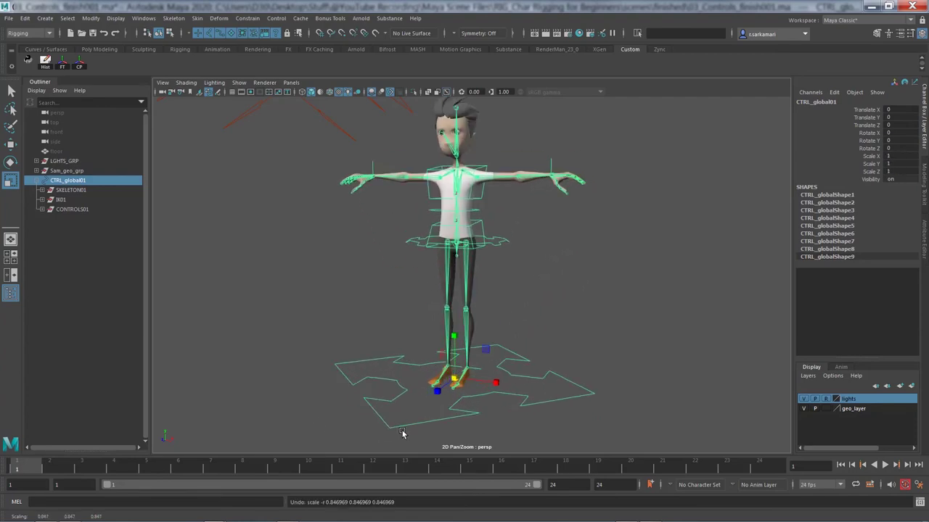
Test rotating and moving the rig with CTRL_global01, and undo both transformations
key(e)
drag(478, 369, 468, 333)
key(ctrl+z)
key(w)
key(ctrl+z)
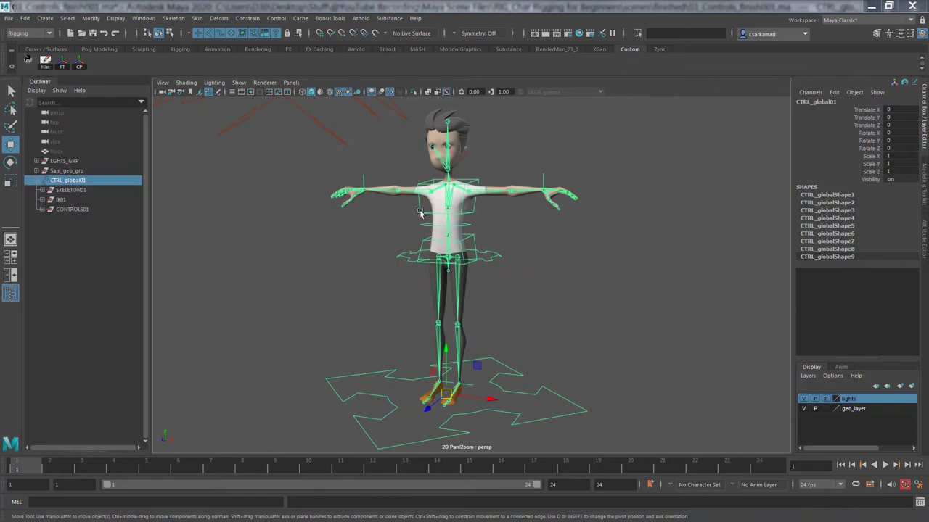
Lock and hide the translate and scale channels of CTRL_chest01
click(423, 213)
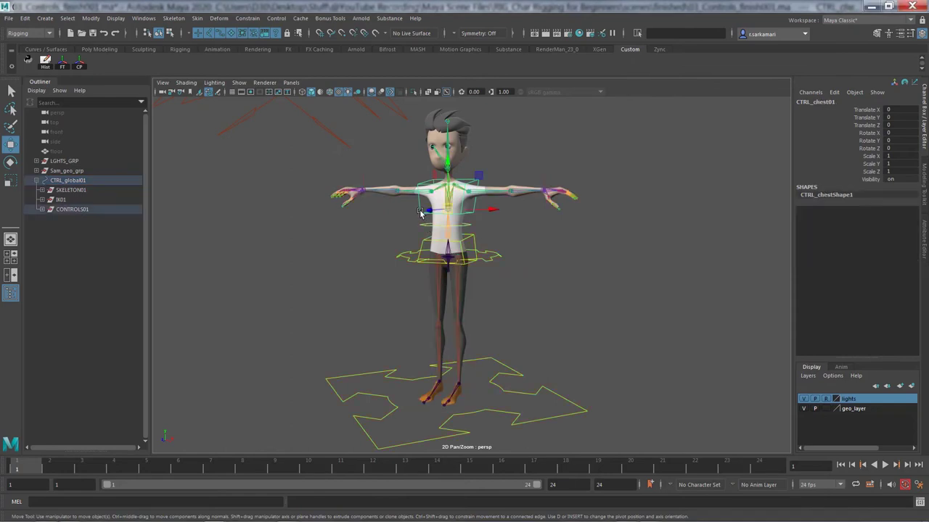
drag(873, 112, 875, 126)
right_click(875, 127)
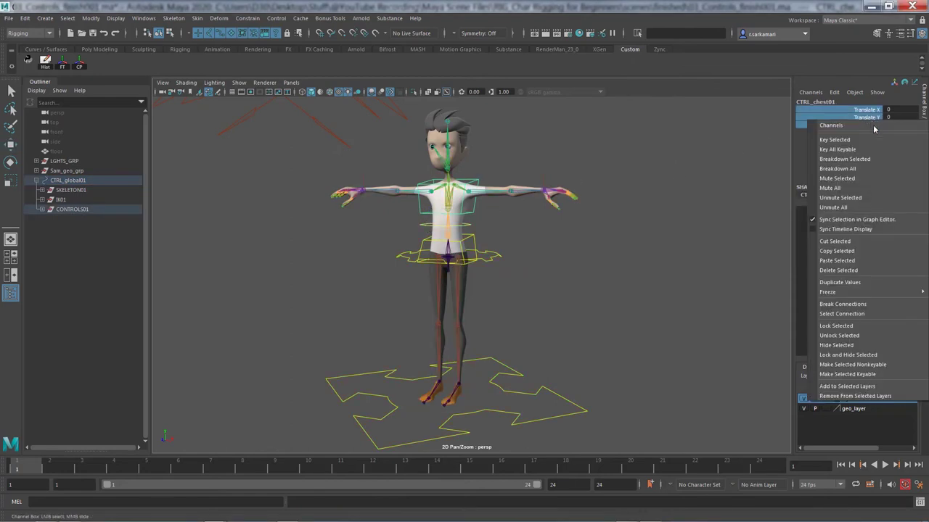
click(847, 354)
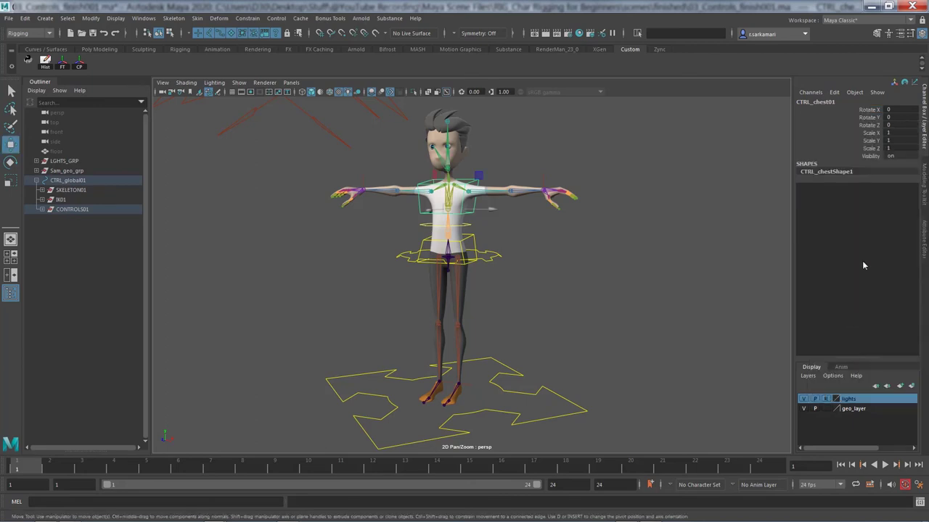
drag(874, 134, 875, 149)
right_click(875, 148)
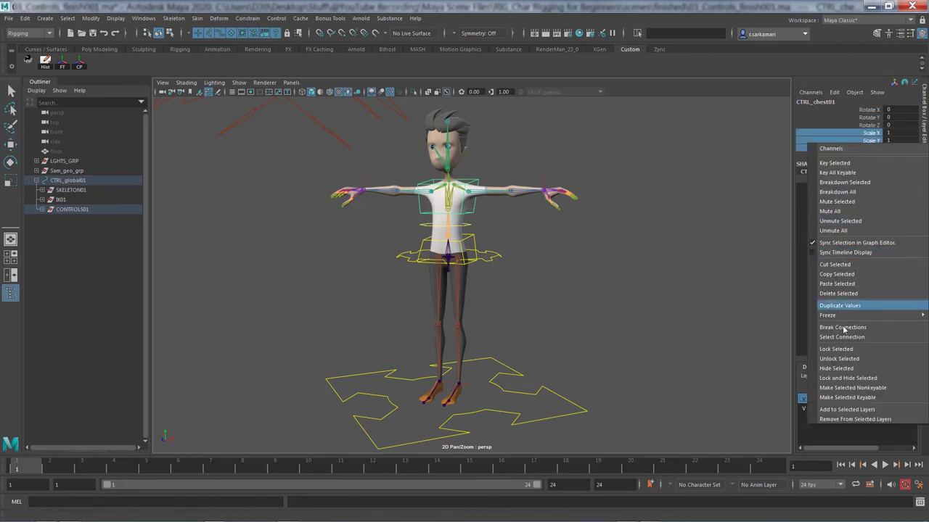
click(842, 378)
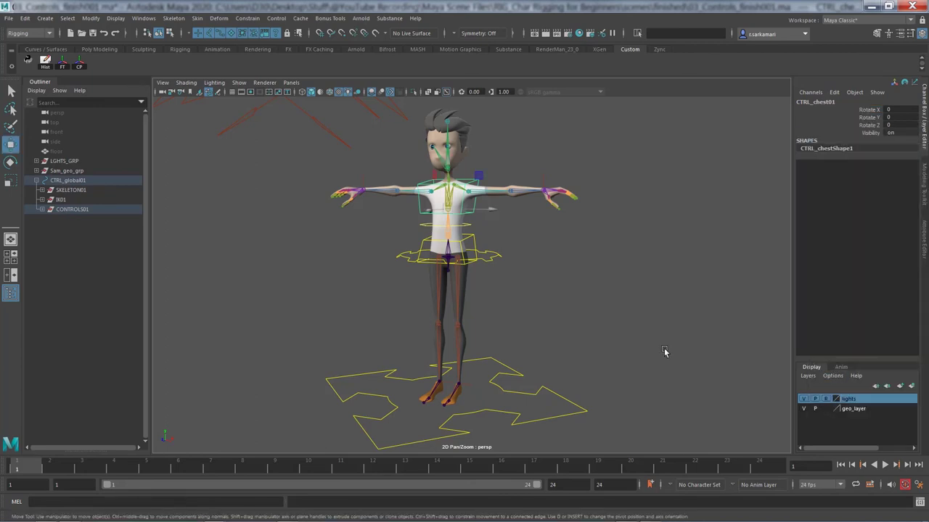
Lock and hide the translate and scale channels of CTRL_back01
click(421, 231)
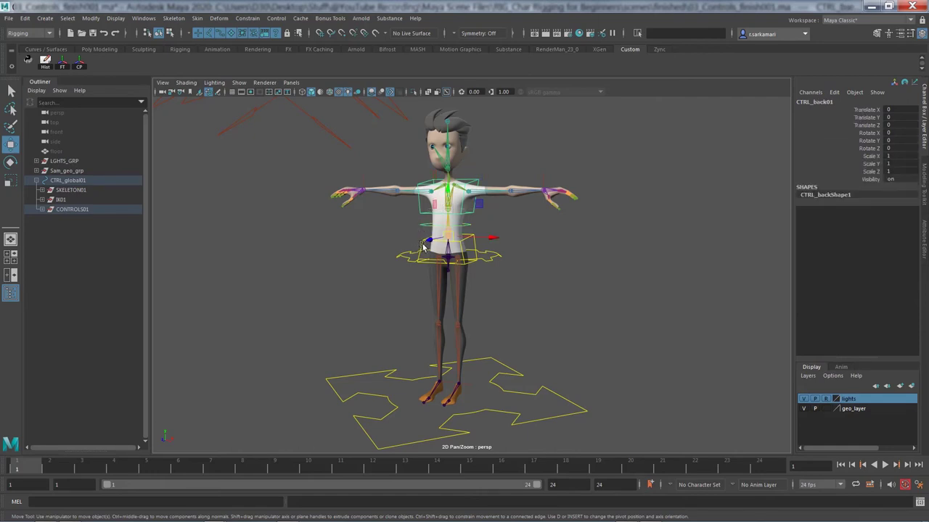
drag(855, 110, 866, 127)
right_click(866, 127)
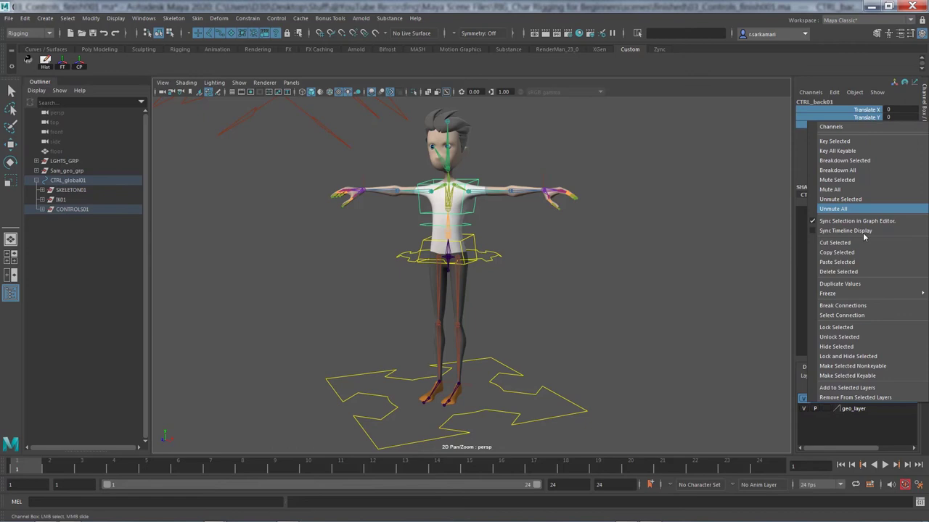
click(838, 356)
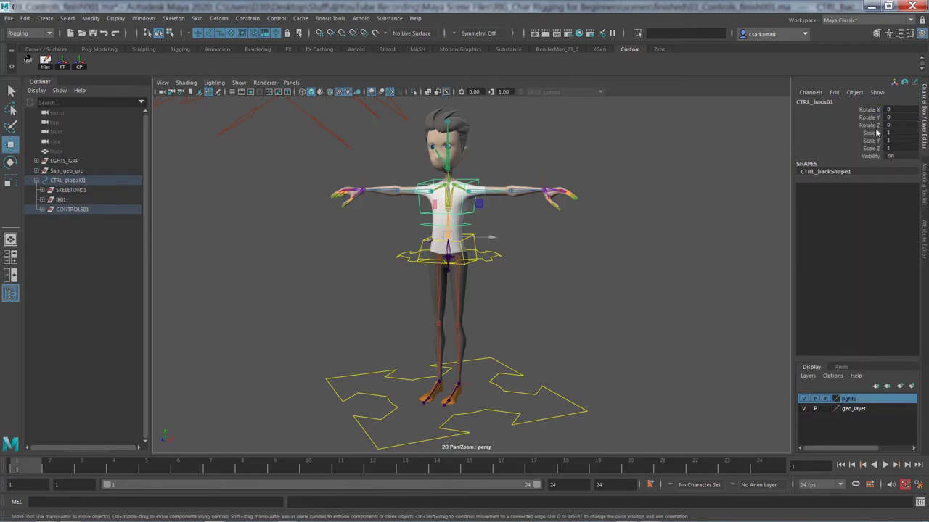
drag(875, 133, 873, 148)
right_click(874, 145)
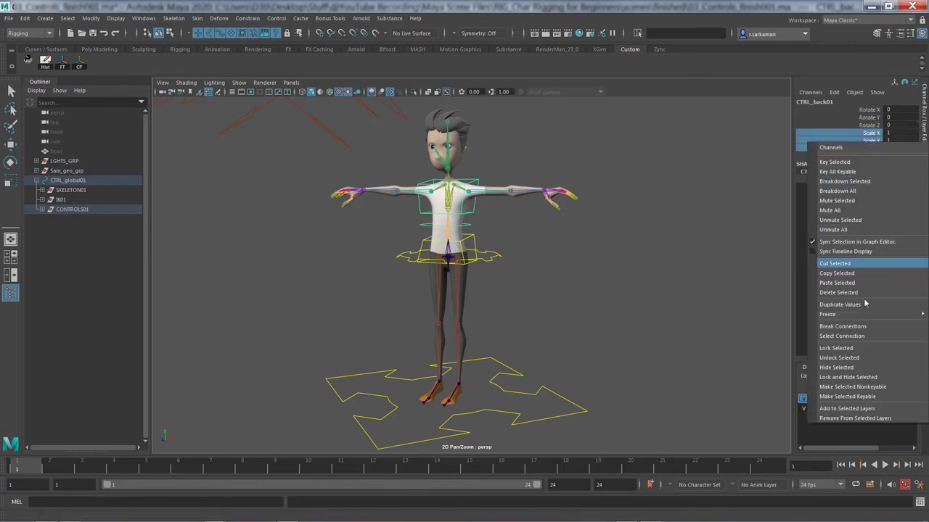
click(847, 377)
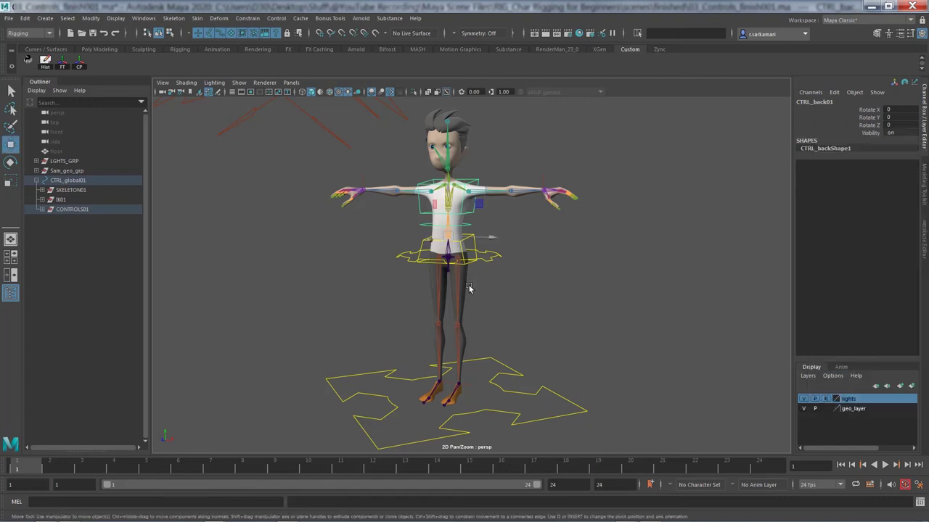
Lock and hide the translate and scale channels of CTRL_pelvis01, and save the scene
click(424, 247)
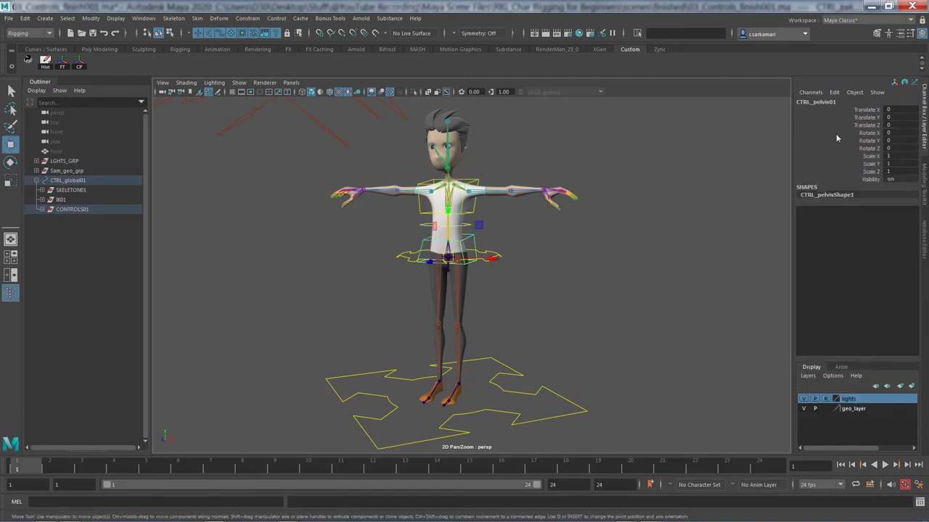
drag(871, 108, 871, 126)
right_click(871, 126)
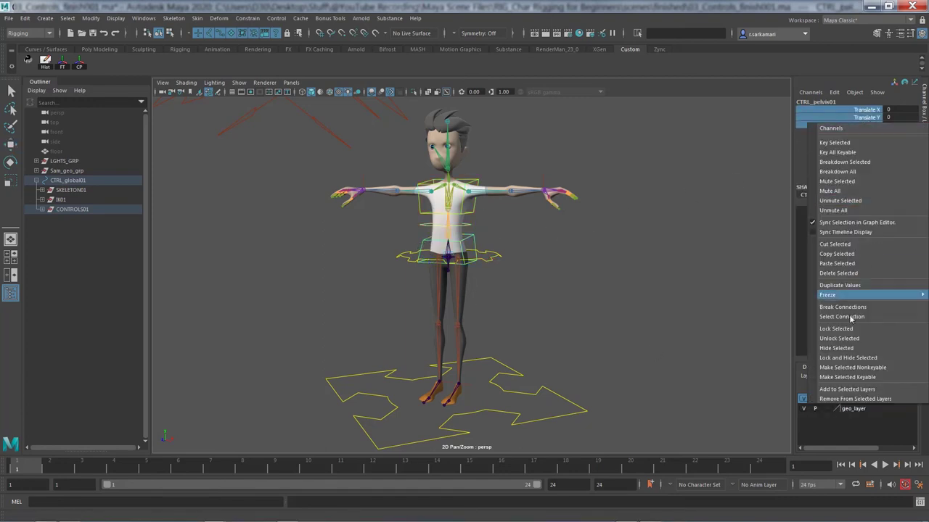
click(842, 358)
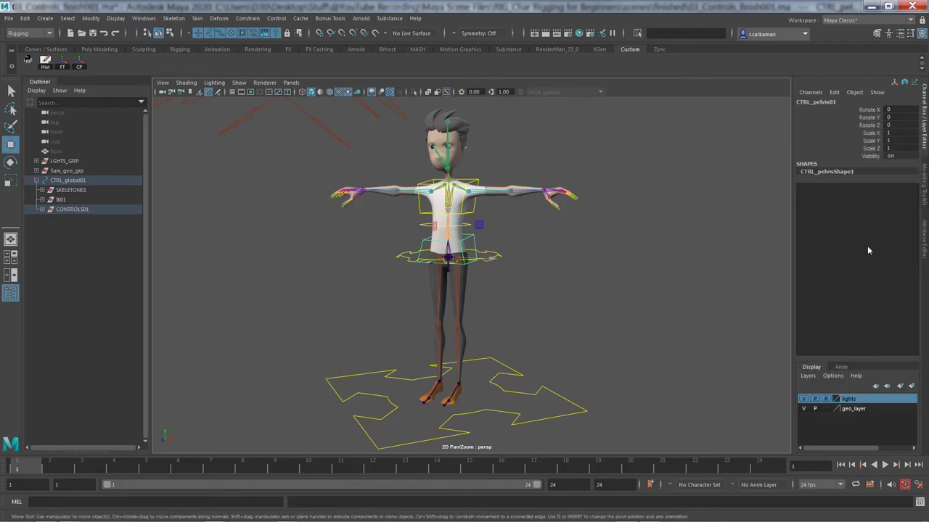
drag(878, 133, 876, 149)
right_click(875, 150)
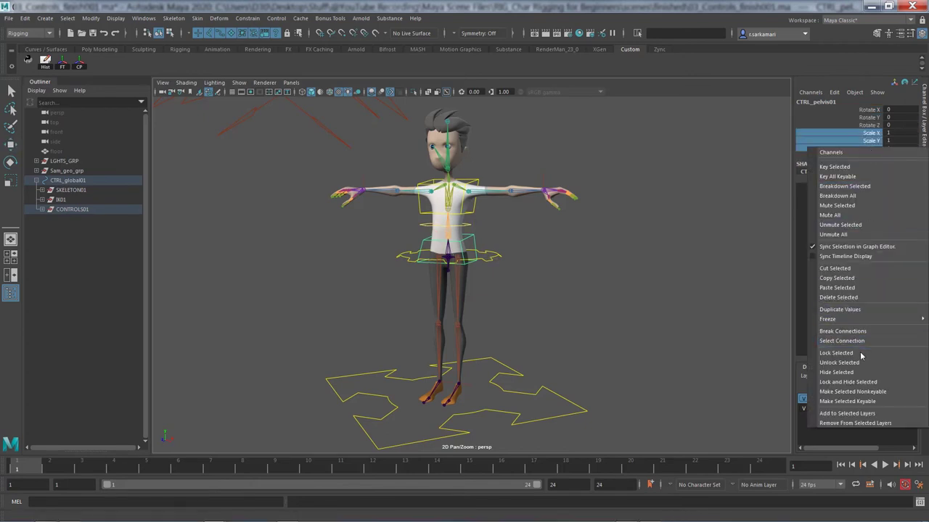
click(857, 382)
click(395, 316)
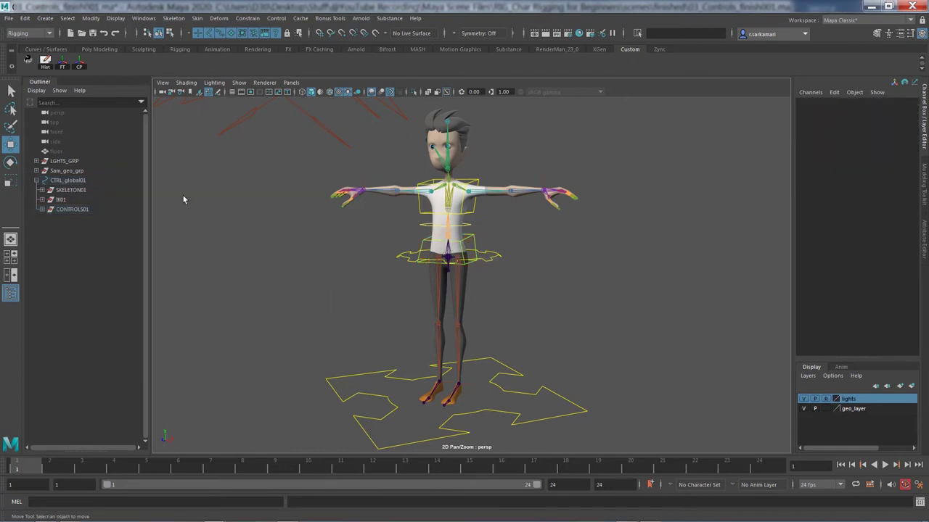
click(93, 32)
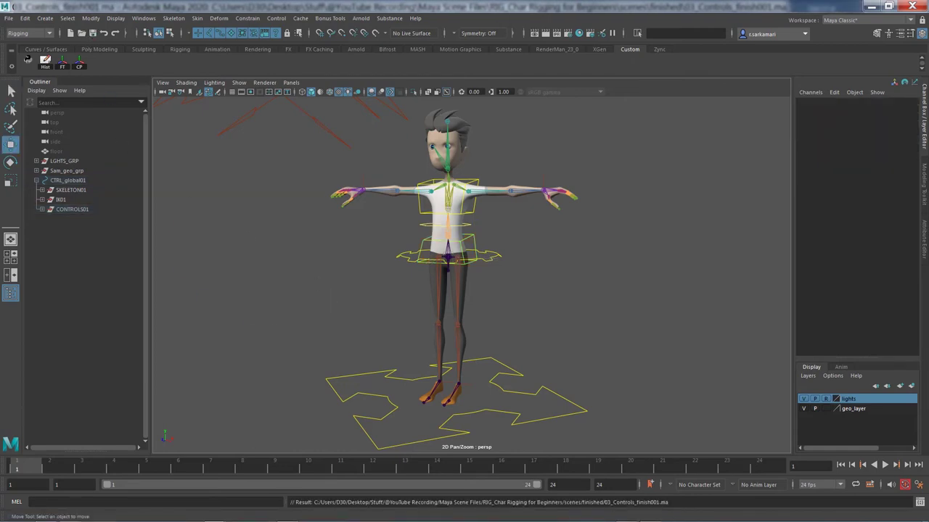
Lock and hide the three scale channels of CTRL_COG01, keeping its translate and rotate channels available
click(408, 259)
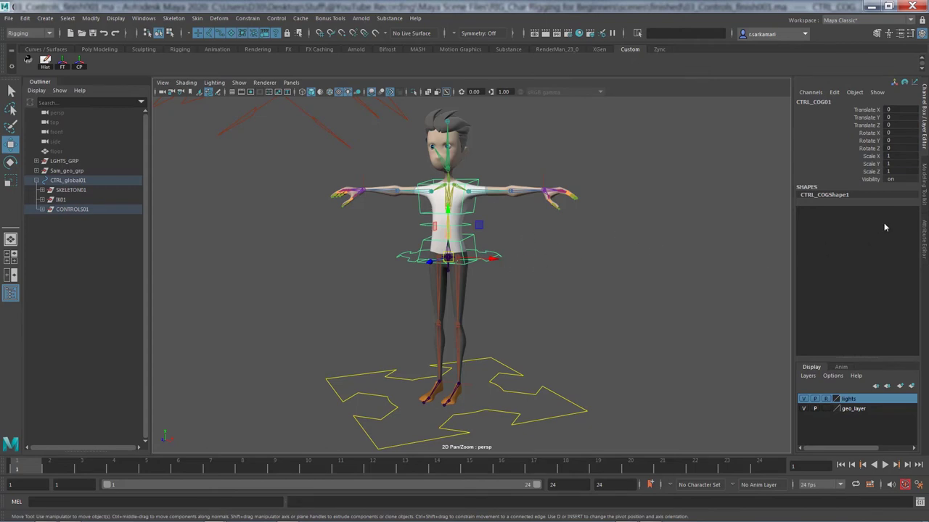
drag(868, 157, 868, 163)
right_click(869, 166)
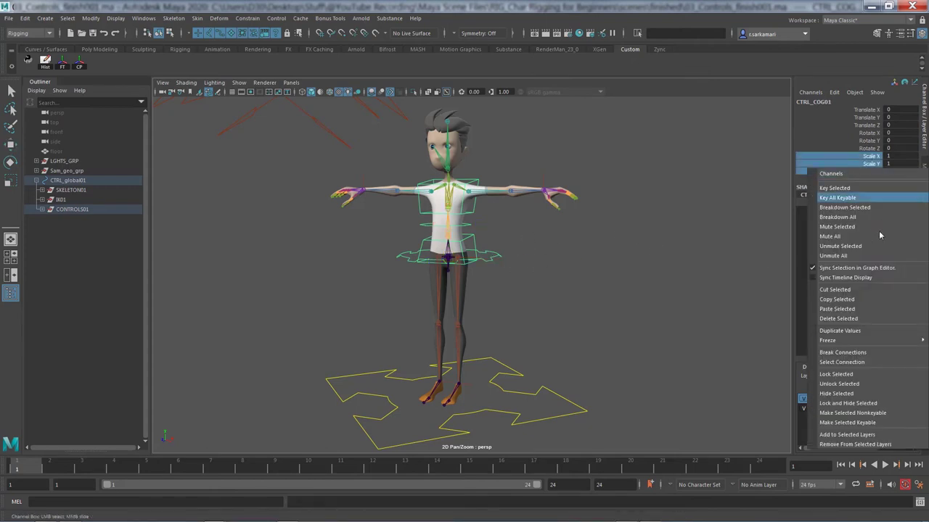
click(862, 403)
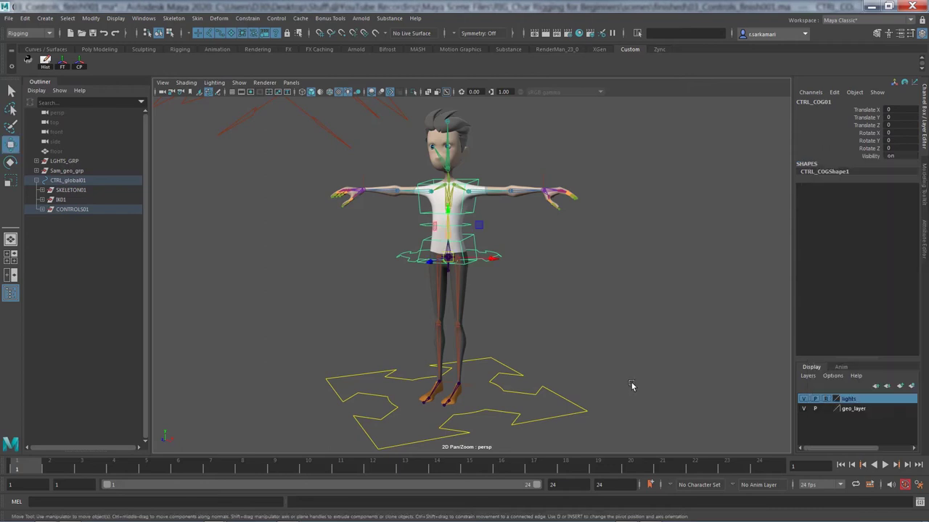
Create a NURBS circle, scale it uniformly to about 5.89, and raise it above the head to a Translate Y of about 52.67
click(37, 49)
click(28, 63)
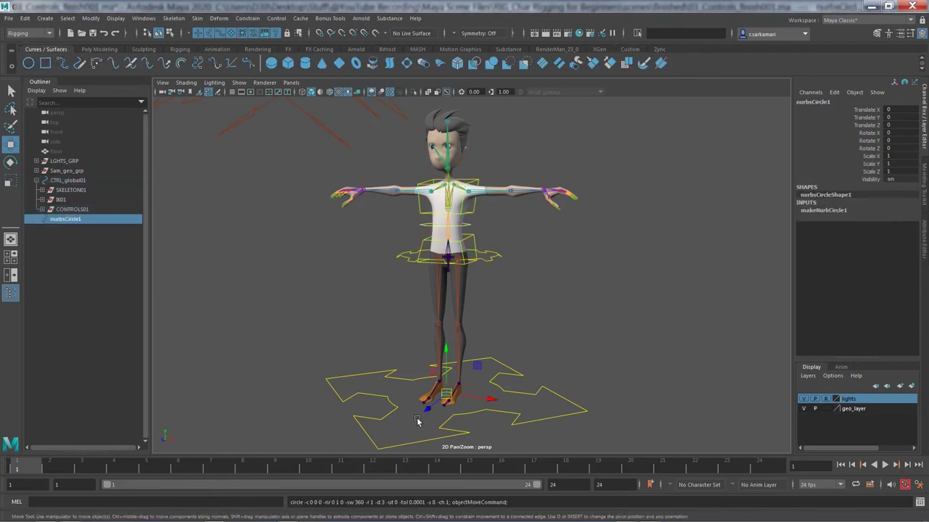
key(r)
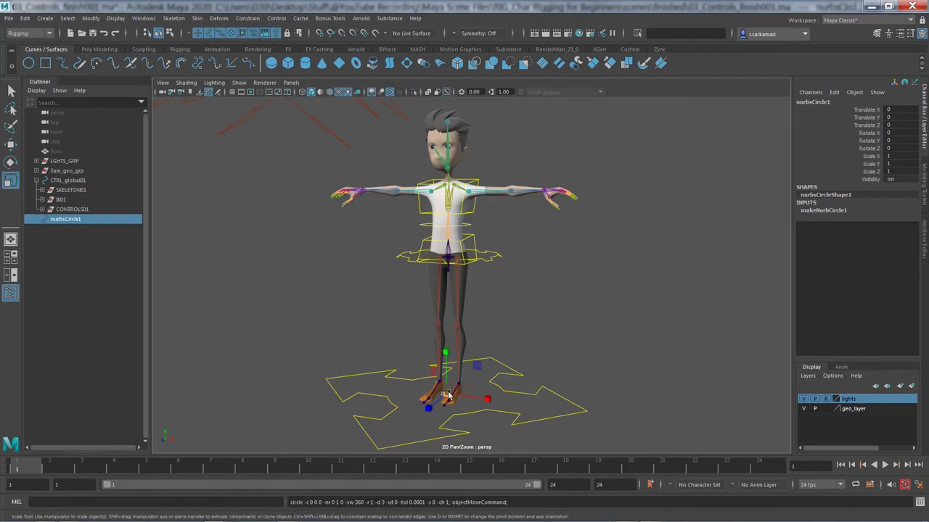
drag(448, 394, 447, 64)
key(w)
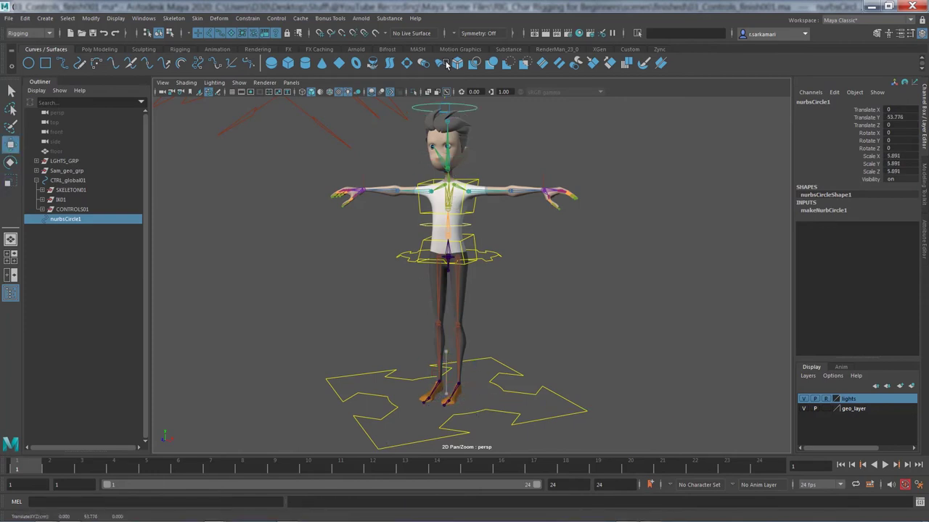
alt+drag(425, 145, 425, 165)
alt+middle_drag(425, 155, 452, 187)
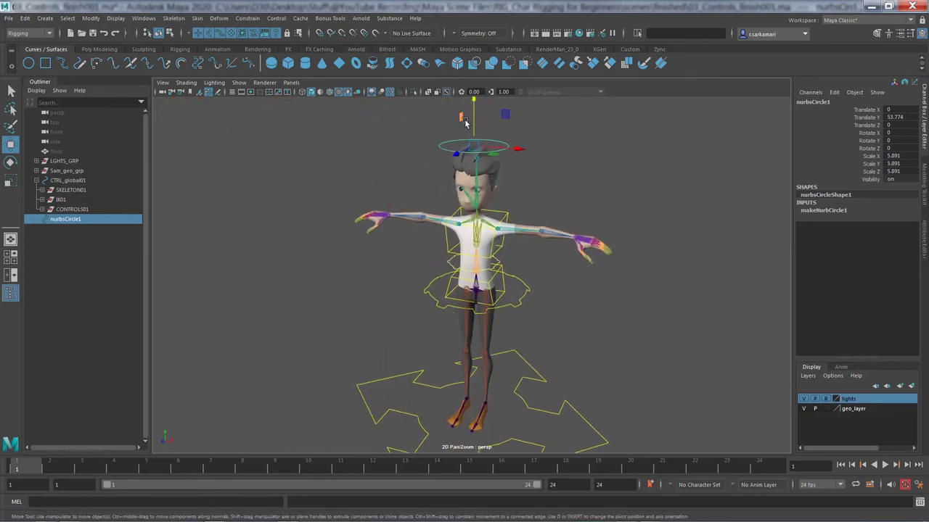
drag(475, 117, 475, 126)
Lower the circle object to a Translate Y of about 43.26 near the base of the head, and position its CVs around the hair
alt+drag(399, 203, 365, 179)
alt+right_drag(365, 178, 477, 224)
alt+middle_drag(420, 161, 466, 277)
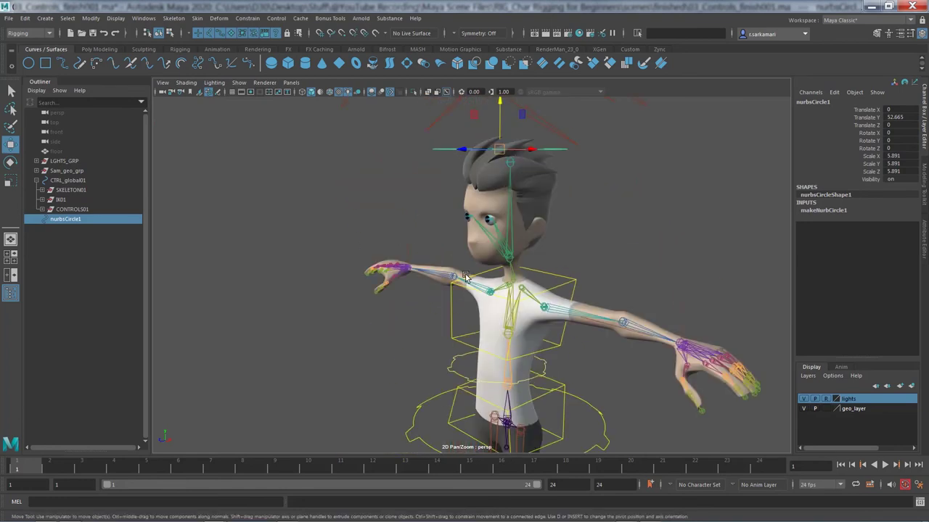
alt+drag(464, 276, 521, 254)
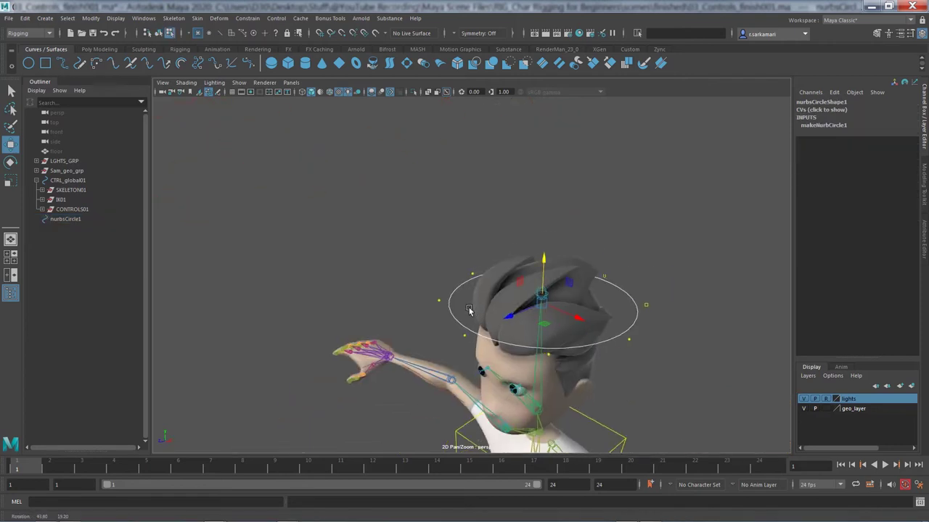
mouse_move(471, 311)
alt+mouse_down()
mouse_move(452, 249)
mouse_move(435, 255)
mouse_move(444, 282)
mouse_move(468, 298)
alt+mouse_up()
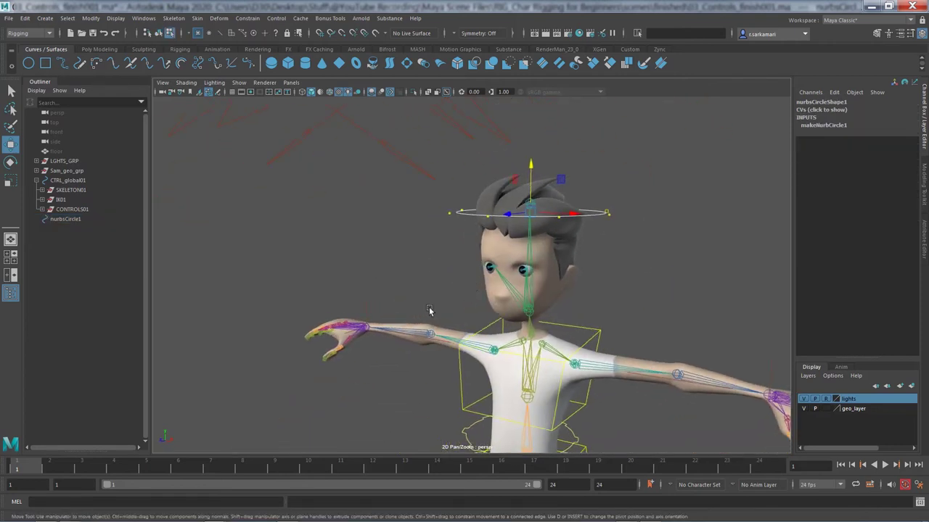
click(482, 212)
key(F8)
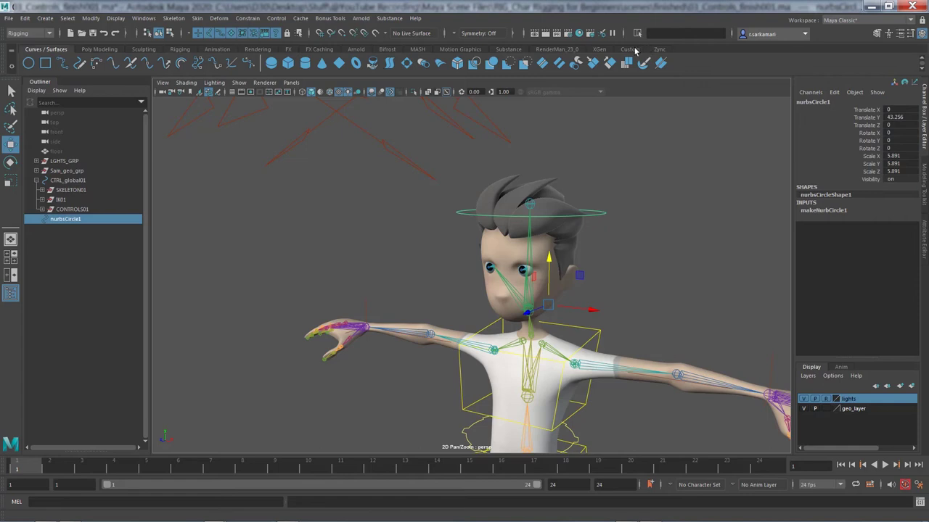
Delete the head circle's construction history and freeze its transformations
click(633, 49)
click(45, 63)
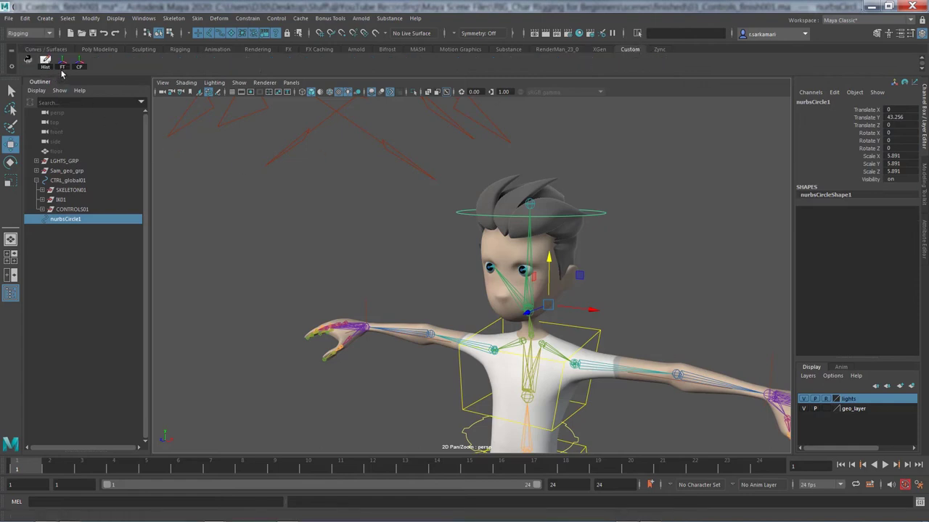
click(63, 63)
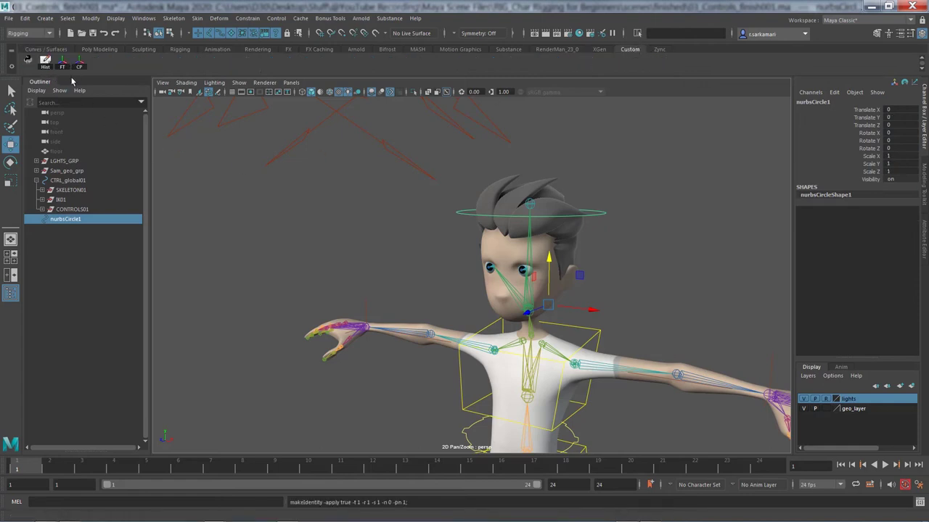
Rename the head circle as CTRL_head01
click(811, 102)
text(c)
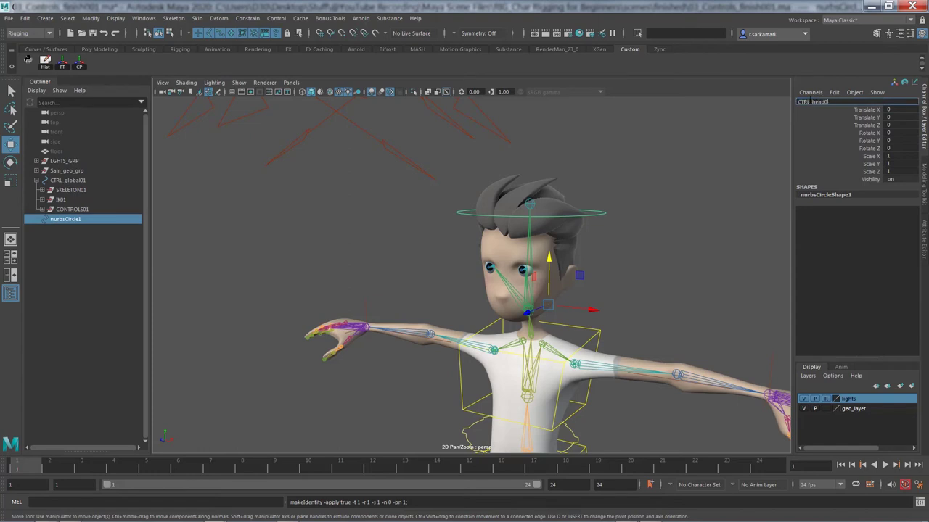
text(TRL_head01)
key(Return)
Enable drawing overrides on the CTRL_head01 shape and set its override color to yellow
click(926, 247)
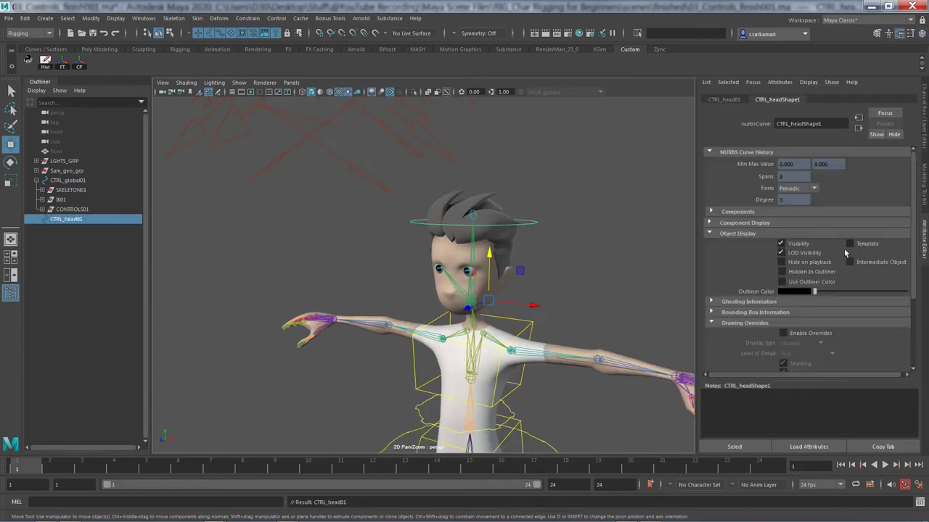
scroll(750, 310, down, 3)
click(783, 246)
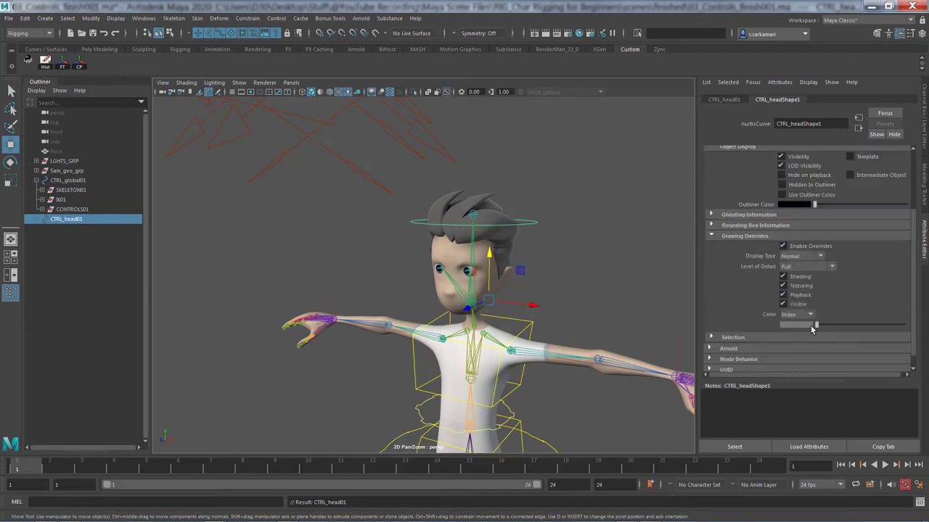
drag(816, 324, 878, 325)
click(581, 273)
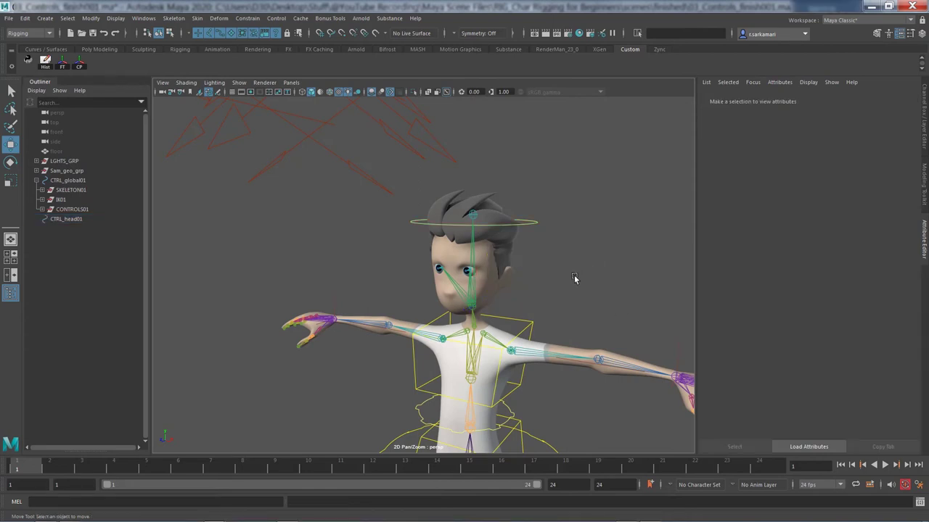
Try to snap the pivot of CTRL_head01 to the joint at the base of the head
click(517, 216)
alt+drag(518, 270, 372, 298)
alt+right_drag(371, 297, 428, 309)
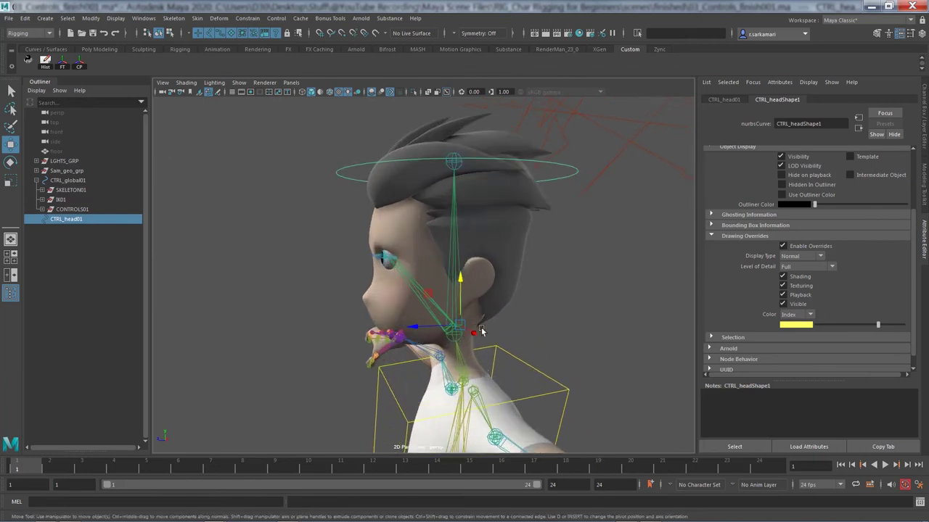
alt+drag(428, 309, 534, 338)
alt+middle_drag(534, 338, 554, 267)
alt+right_drag(639, 291, 663, 326)
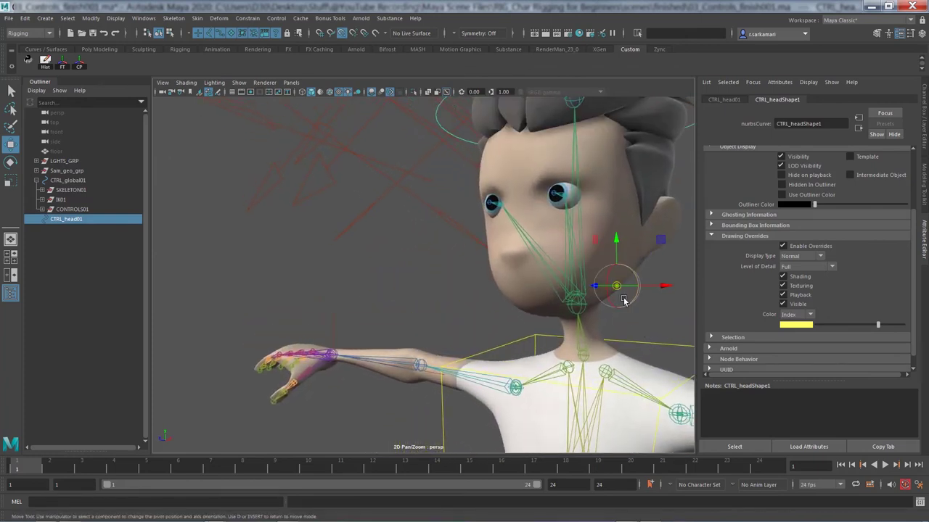
drag(616, 285, 578, 308)
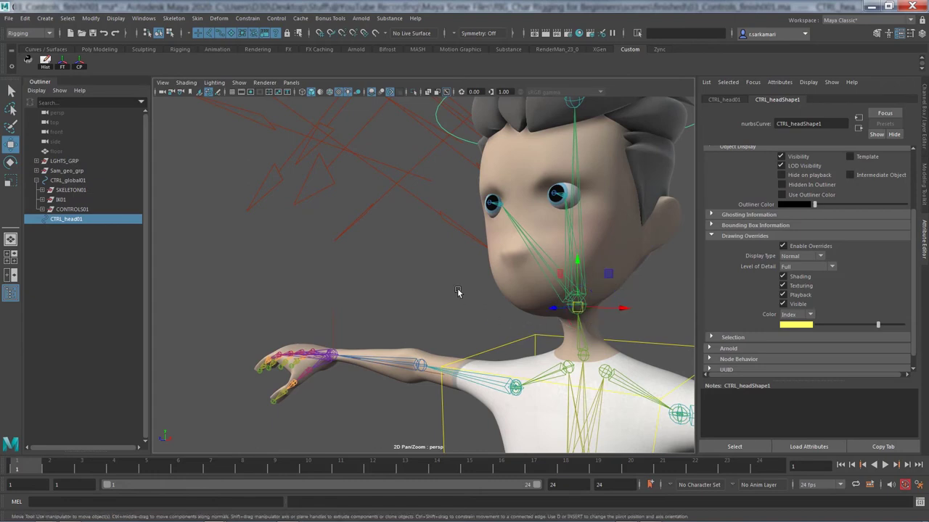
Snap the pivot of CTRL_head01 onto the head joint from behind, and check its alignment up close
scroll(457, 294, up, 4)
alt+drag(449, 319, 250, 358)
alt+right_drag(251, 359, 194, 369)
alt+drag(195, 368, 125, 368)
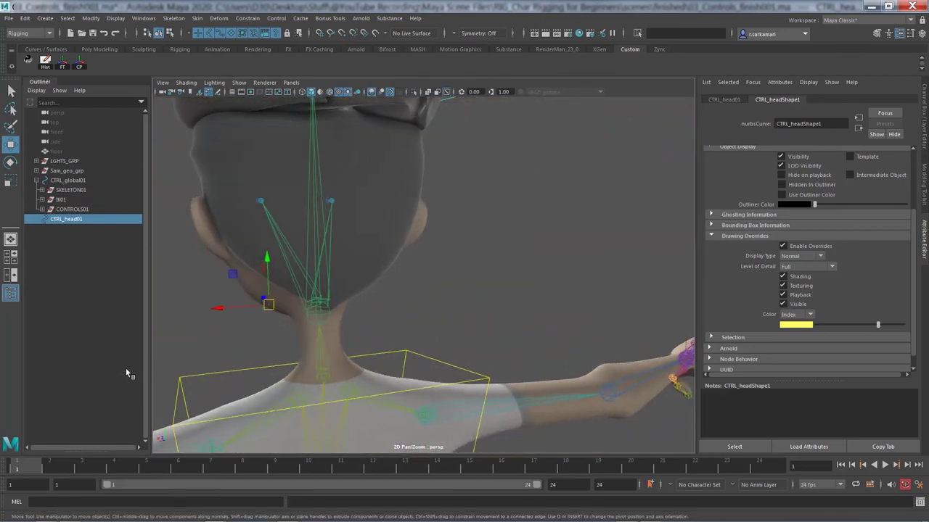
key(d)
drag(267, 312, 318, 310)
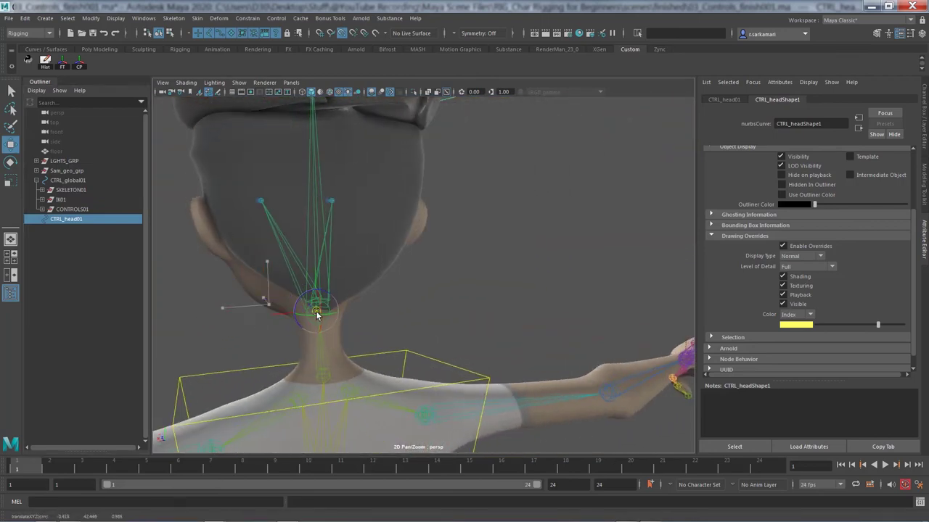
alt+drag(247, 318, 500, 341)
alt+right_drag(499, 338, 602, 348)
alt+middle_drag(472, 327, 337, 293)
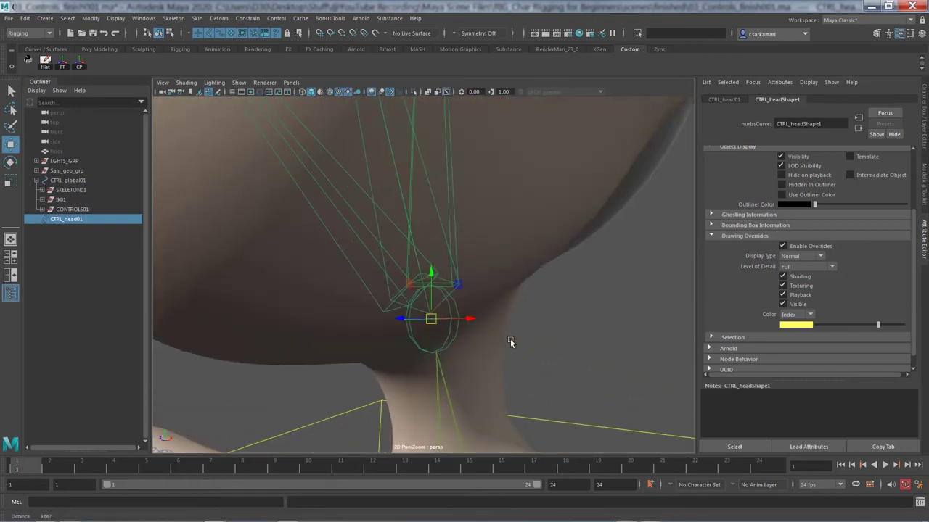
Duplicate CTRL_head01 to make a second circle control
alt+right_drag(510, 342, 283, 315)
alt+drag(481, 311, 484, 341)
alt+right_drag(537, 239, 478, 211)
key(ctrl+d)
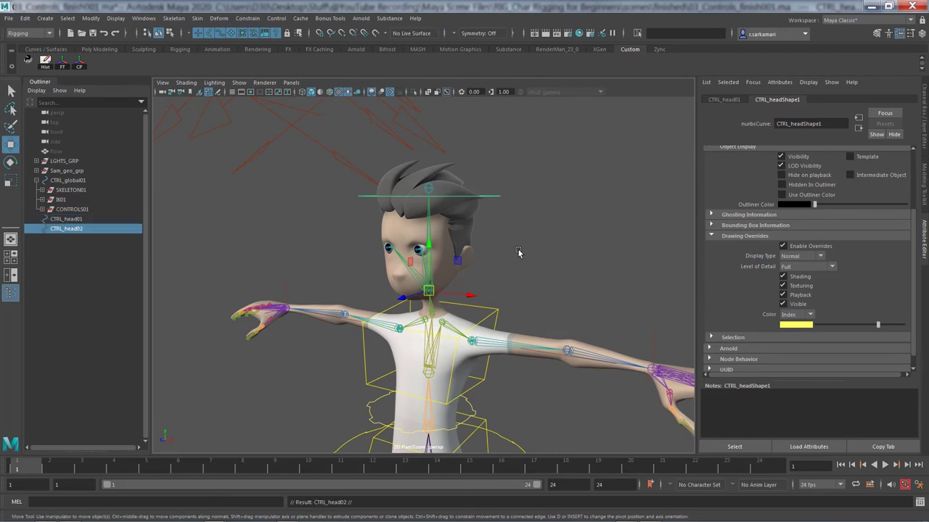
Move both head controls down to neck level and raise their pivot to the base of the neck
shift+click(490, 190)
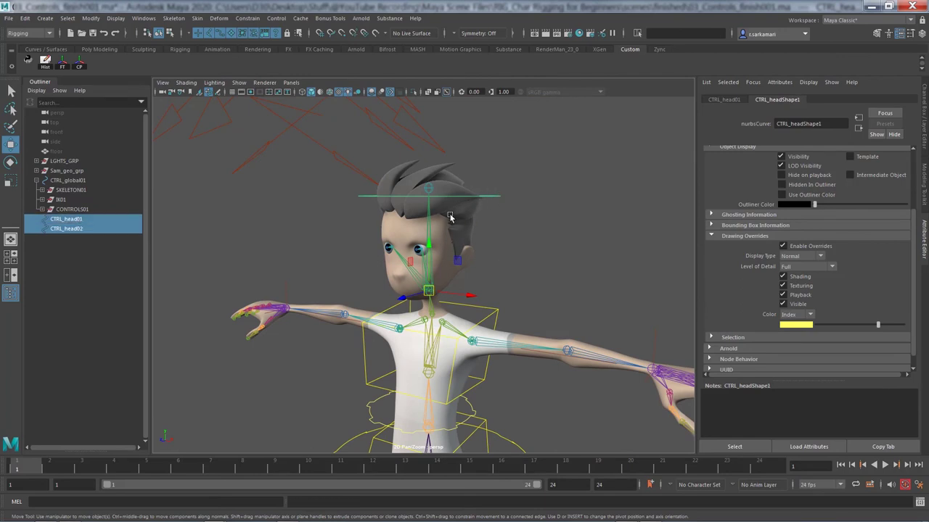
drag(428, 245, 420, 346)
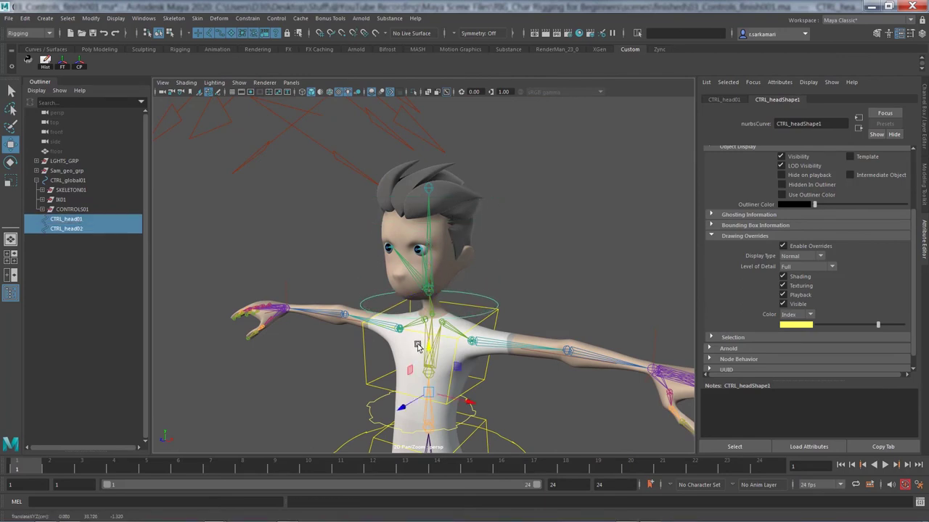
alt+right_drag(448, 343, 469, 344)
key(d)
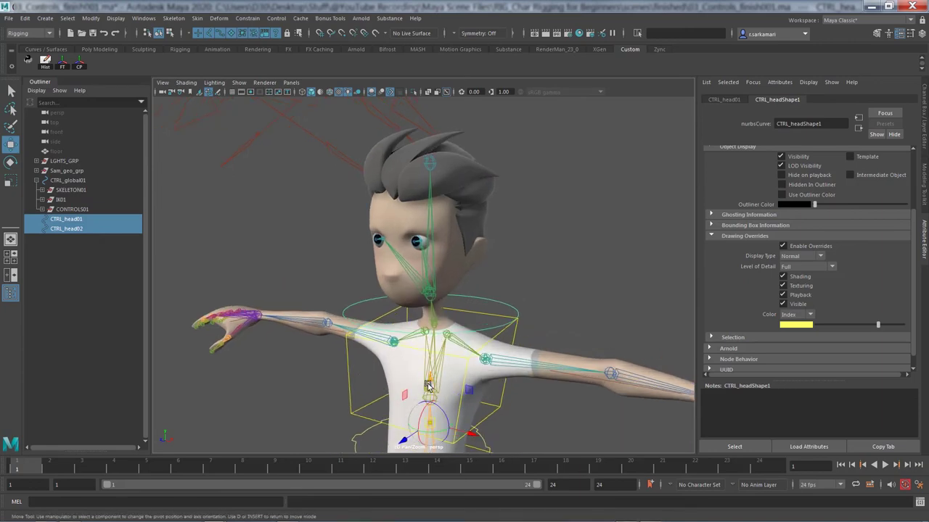
middle_drag(426, 386, 424, 315)
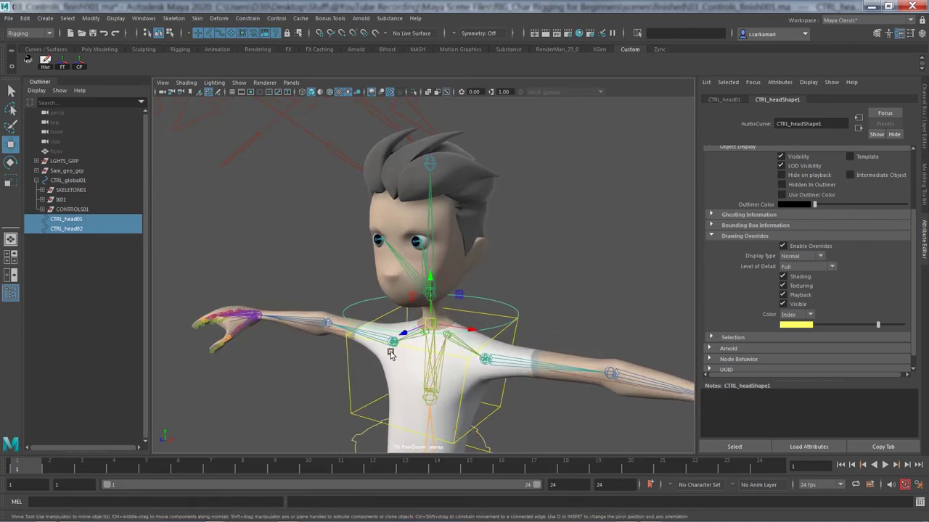
Refine the pivot of both selected head controls so it sits on the neck joint
alt+right_drag(389, 354, 504, 377)
alt+middle_drag(461, 331, 452, 245)
alt+right_drag(407, 319, 502, 356)
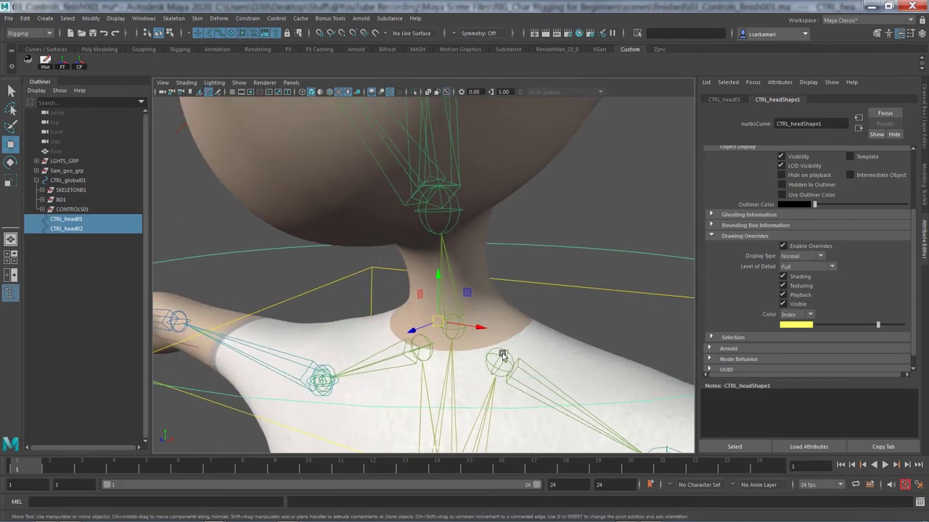
key(d)
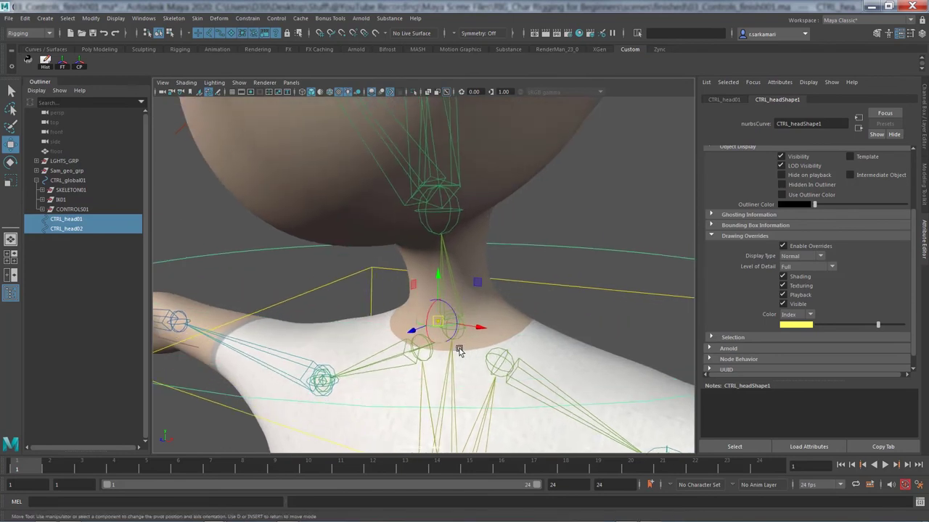
drag(439, 322, 452, 331)
key(d)
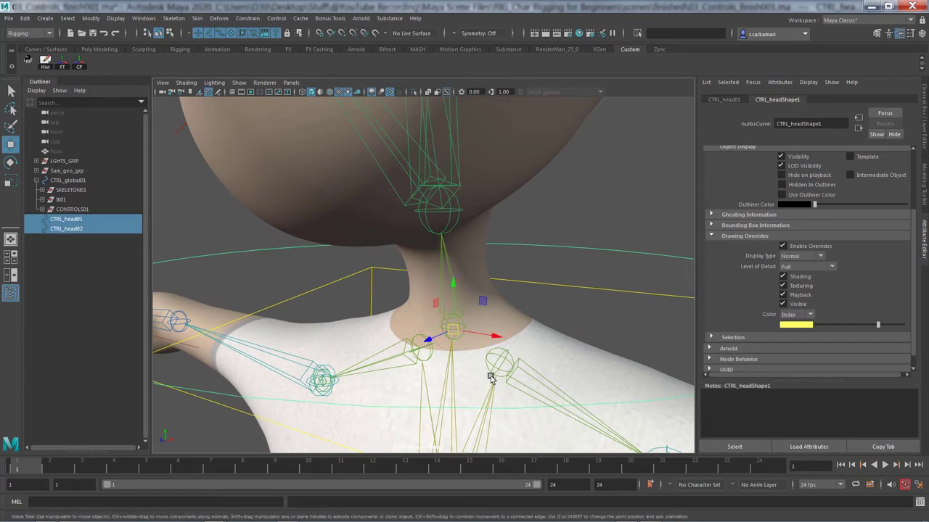
Scale down the control vertices of the circle around the neck to make a smaller ring
scroll(489, 375, down, 6)
alt+drag(380, 324, 421, 310)
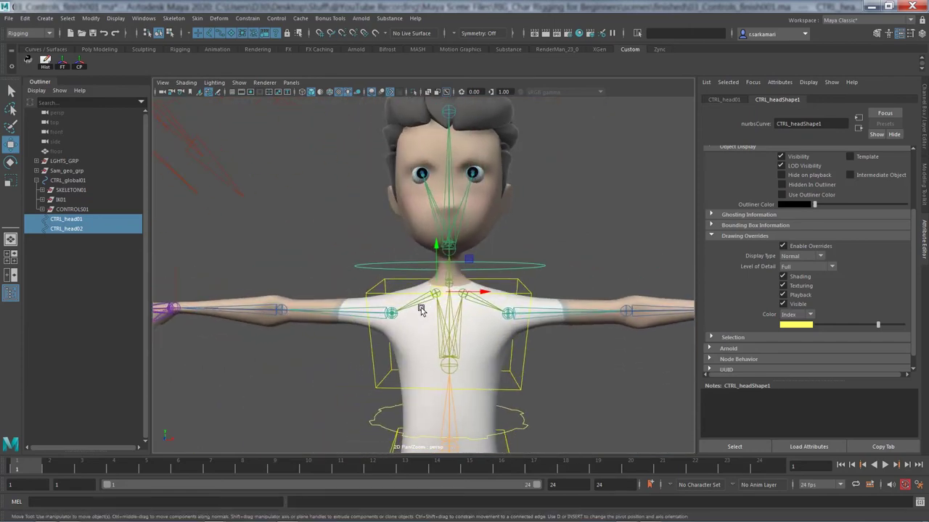
click(169, 33)
right_click(338, 265)
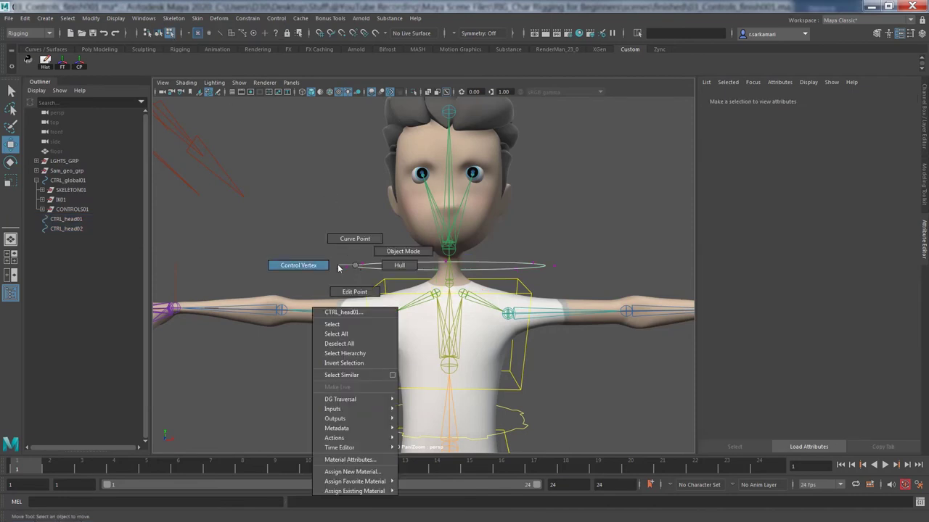
drag(319, 253, 548, 275)
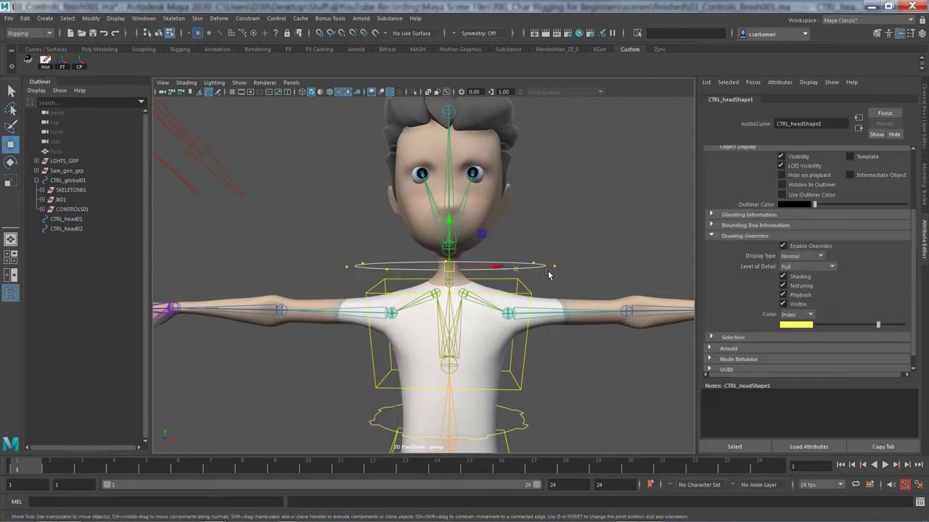
key(r)
drag(449, 269, 357, 289)
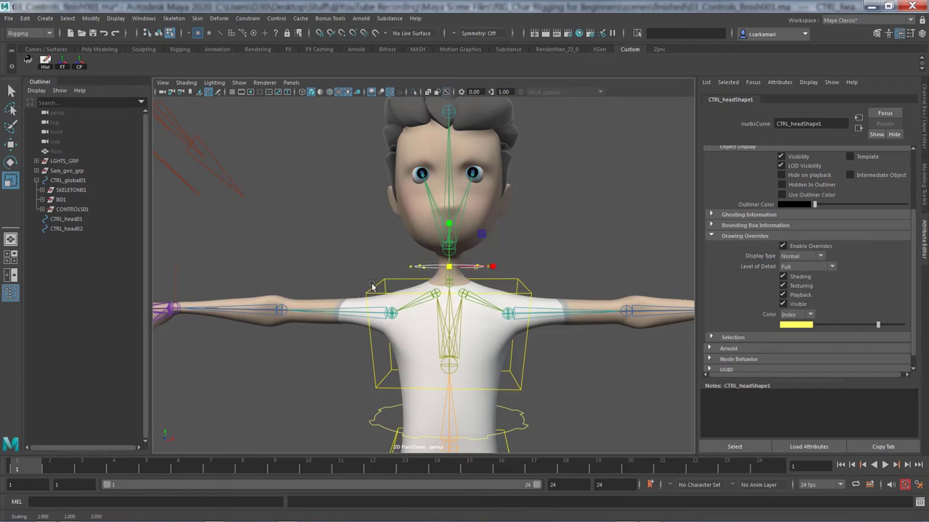
Raise the scaled circle's control vertices slightly, check the fit around the neck, and return the curve to object mode
key(w)
drag(450, 258, 450, 250)
alt+drag(417, 289, 323, 305)
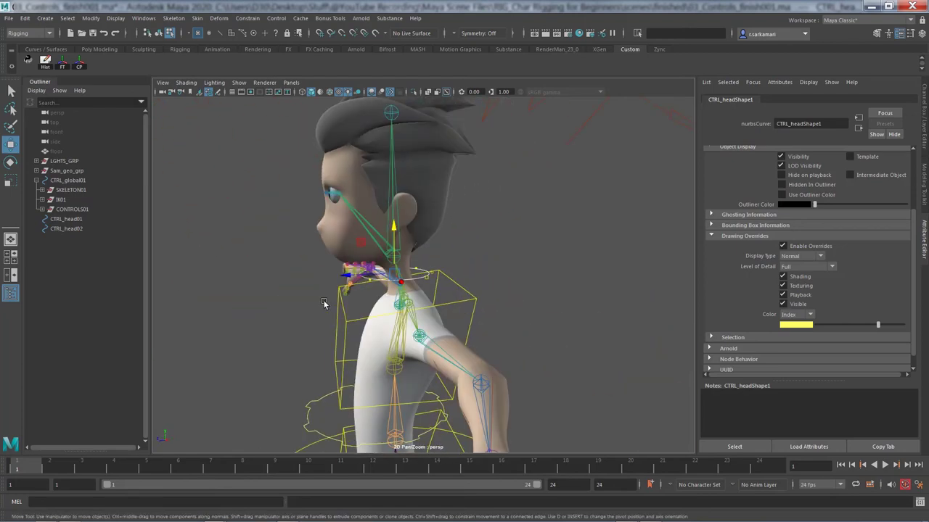
alt+right_drag(324, 305, 489, 324)
alt+drag(489, 324, 527, 302)
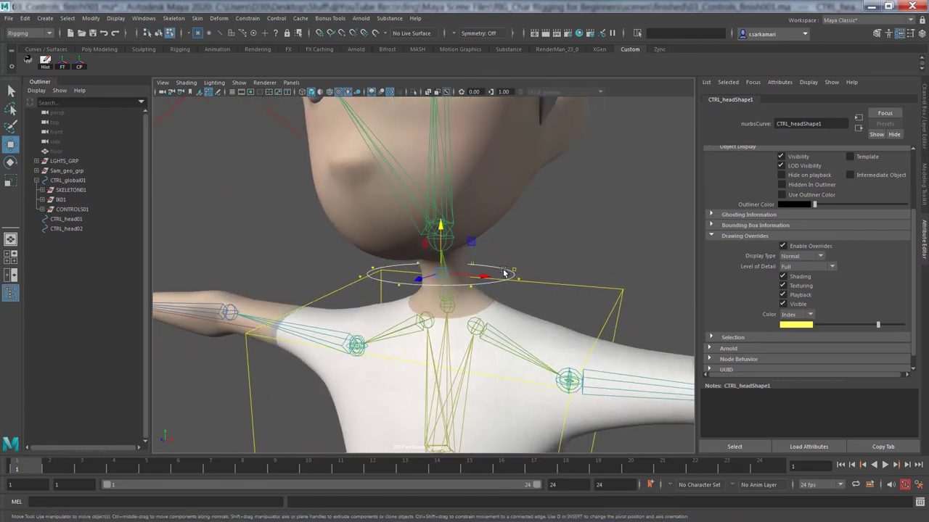
mouse_move(504, 271)
right_down()
mouse_move(544, 256)
mouse_move(518, 270)
right_up()
click(585, 266)
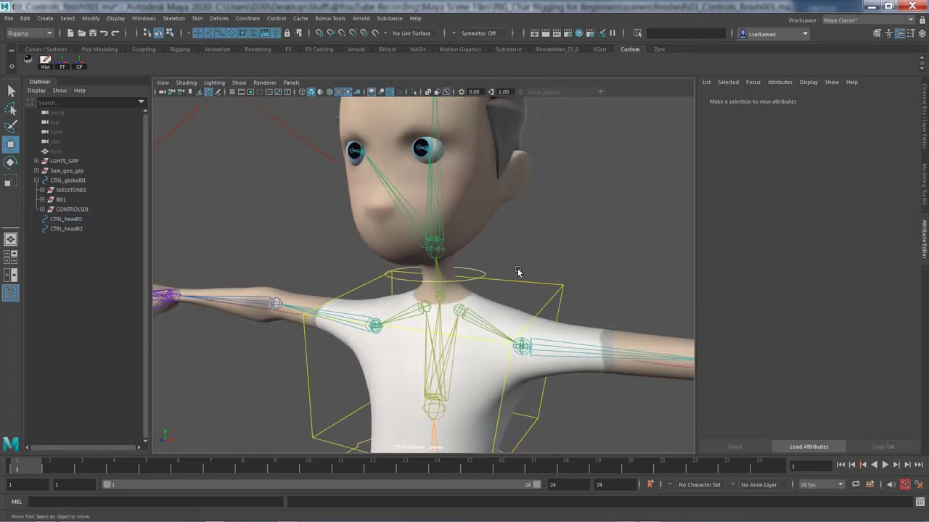
Freeze the transformations of CTRL_head02 and rename it CTRL_NECk01
alt+drag(518, 269, 487, 269)
click(490, 269)
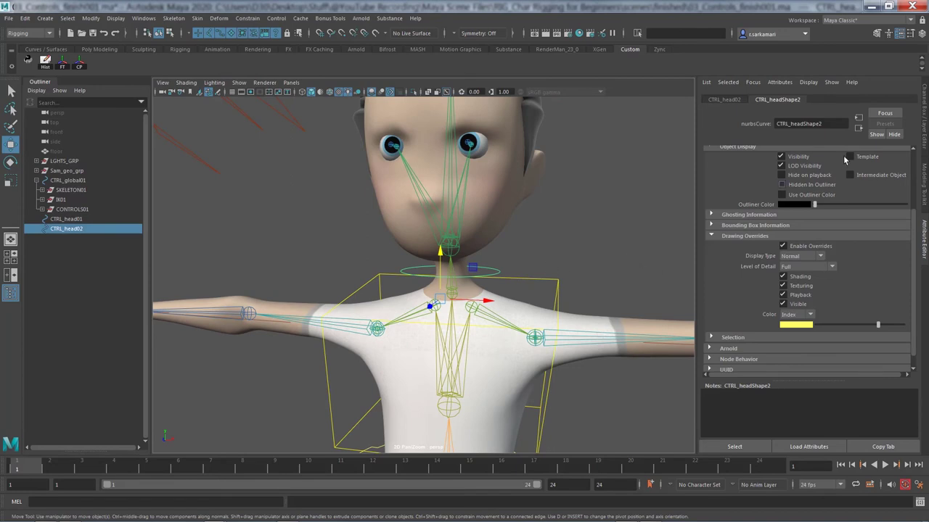
click(924, 135)
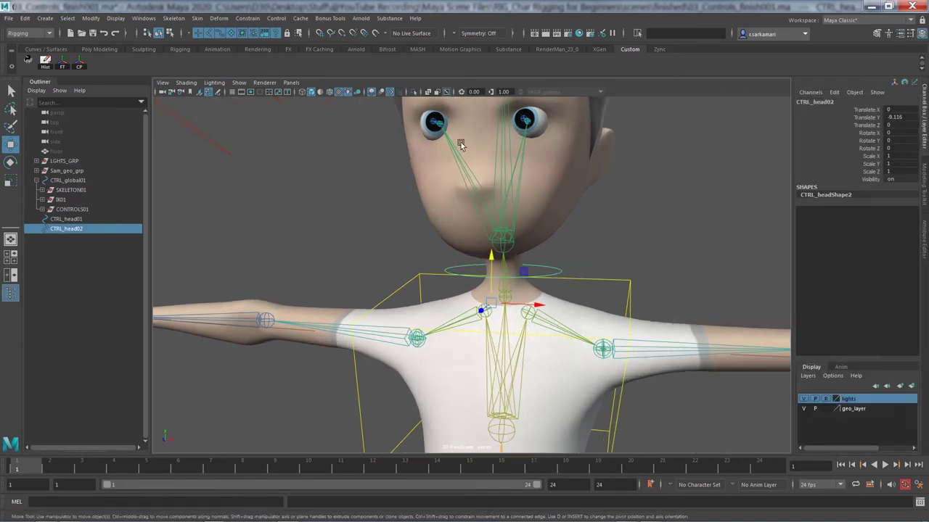
click(62, 67)
double_click(816, 102)
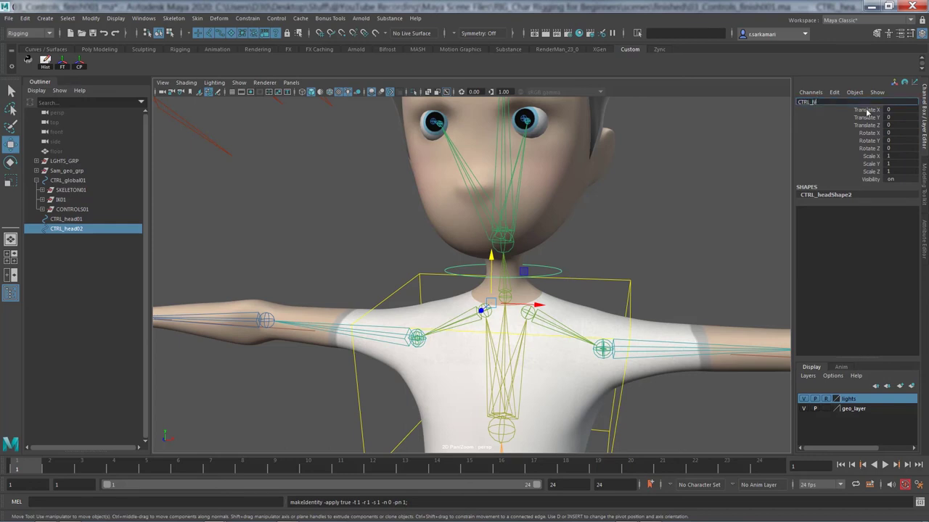
text(CTRL_NECk01)
key(Return)
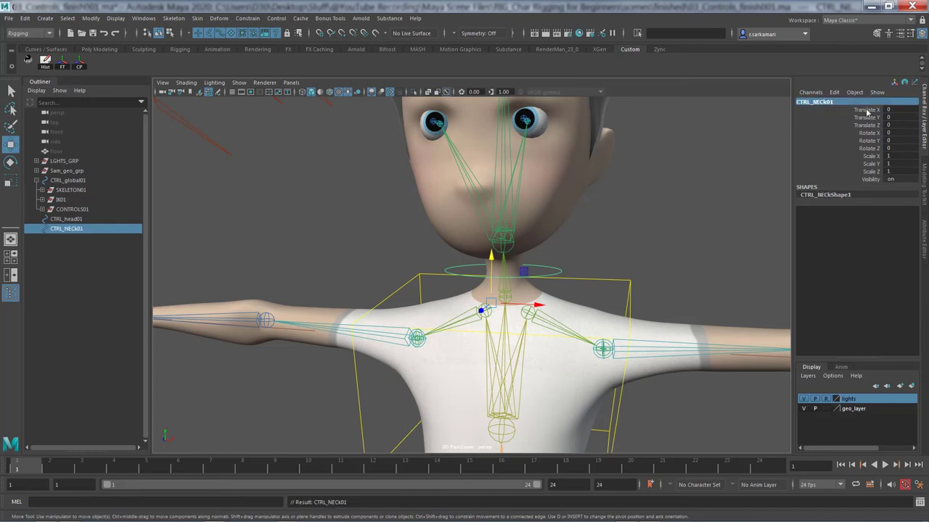
Parent CTRL_head01 under the CTRL_NECk01 control and expand the hierarchy
scroll(344, 240, down, 3)
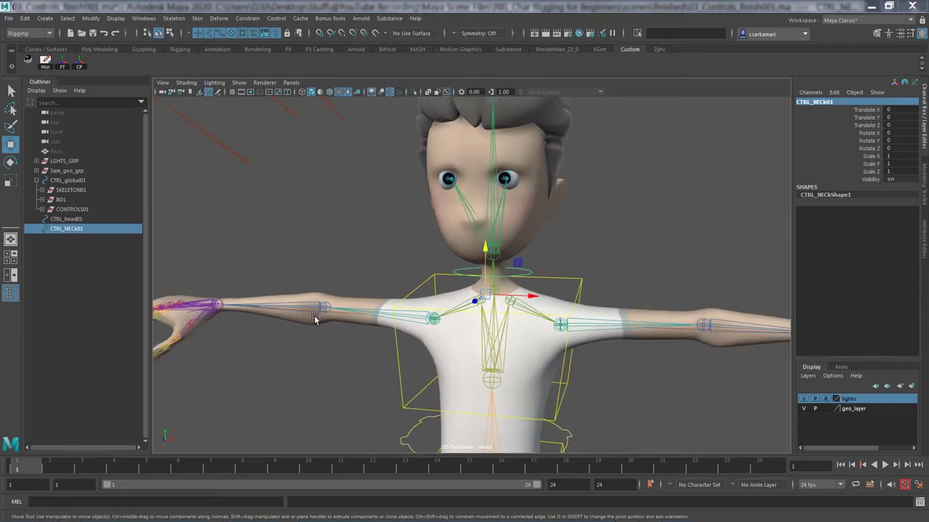
alt+middle_drag(375, 225, 343, 289)
alt+drag(344, 290, 225, 298)
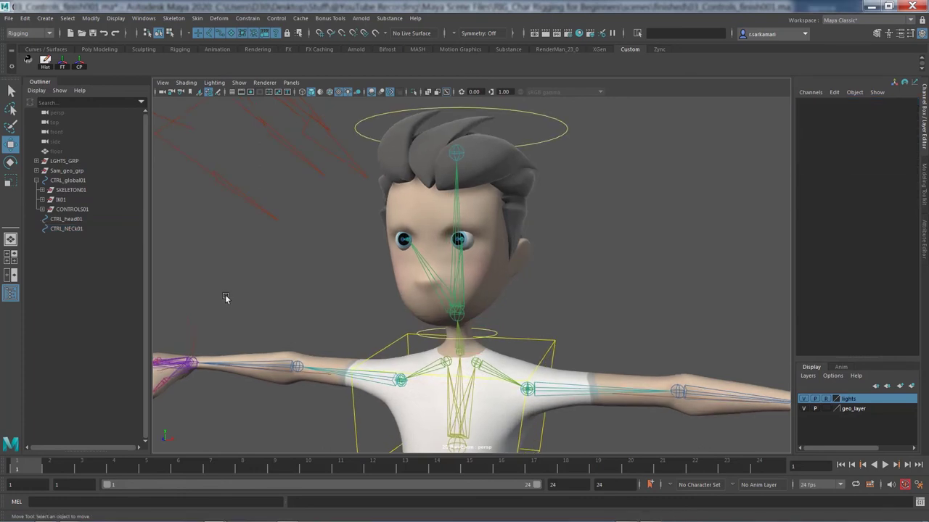
click(358, 127)
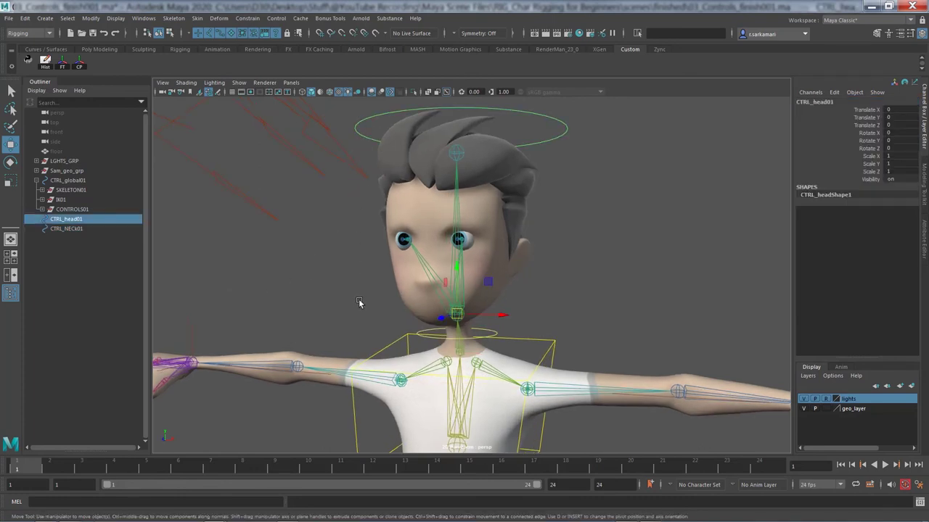
shift+click(490, 331)
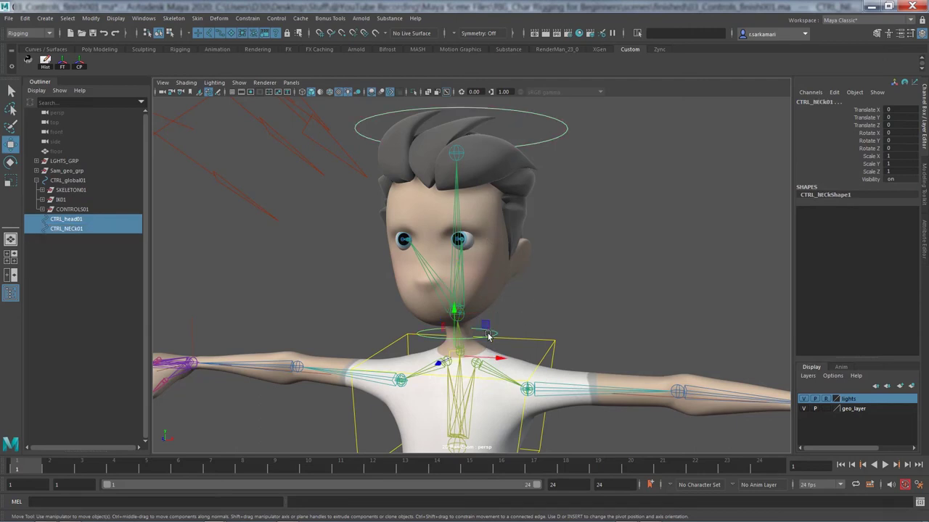
key(p)
click(36, 219)
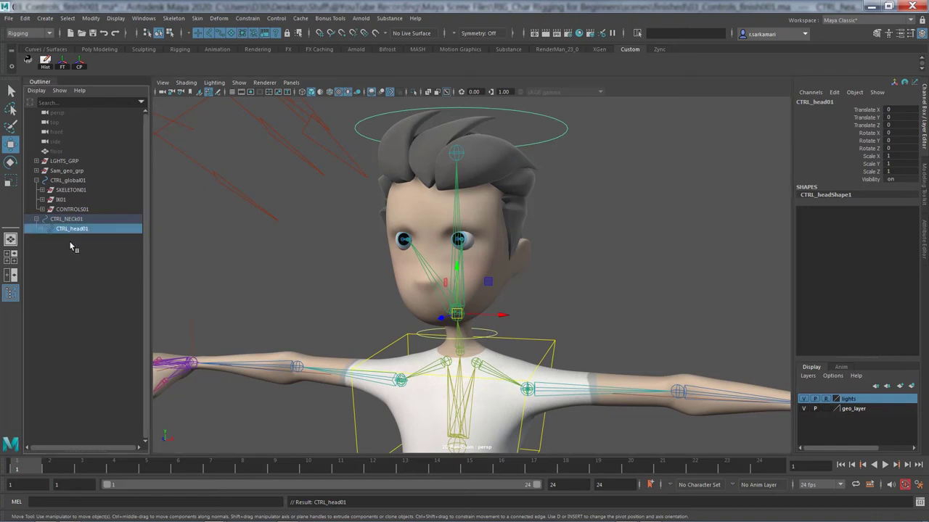
Correct the capitalization of the two control names to CTRL_Neck01 and CTRL_Head01
double_click(69, 220)
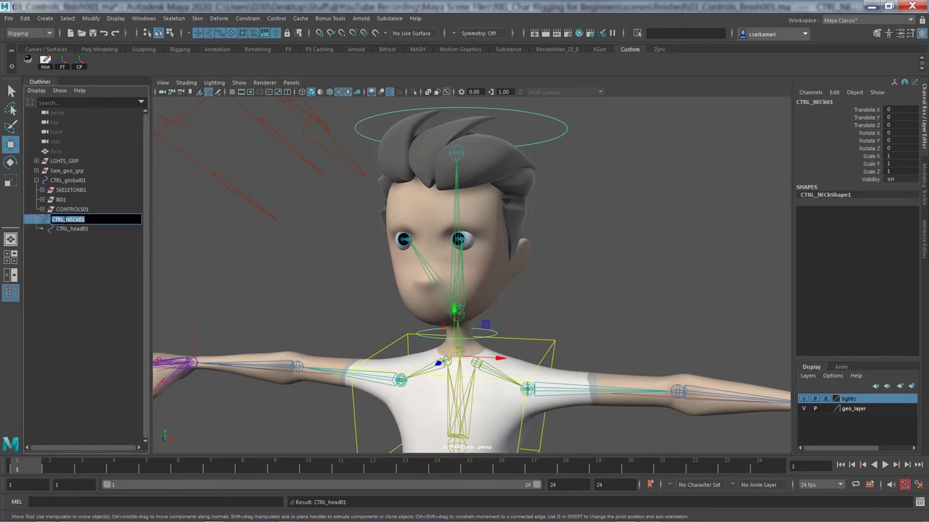
click(67, 219)
key(Return)
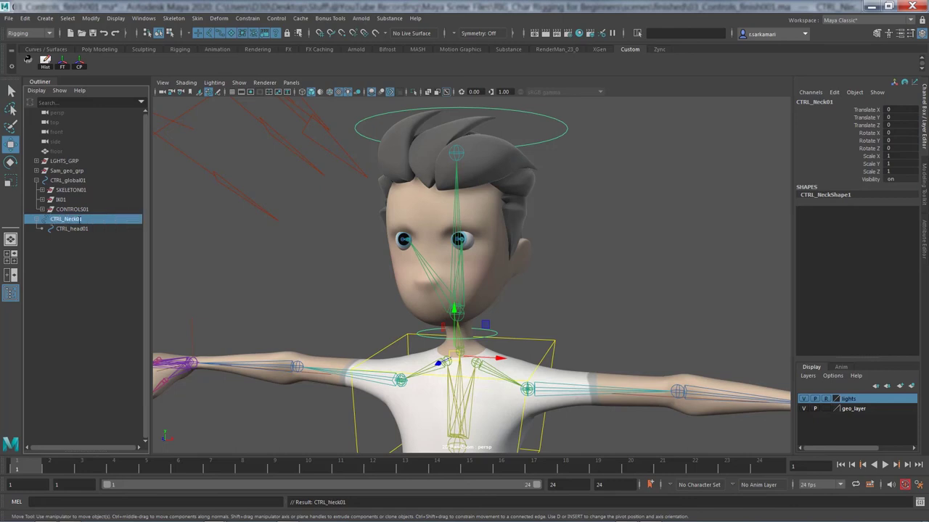
double_click(76, 229)
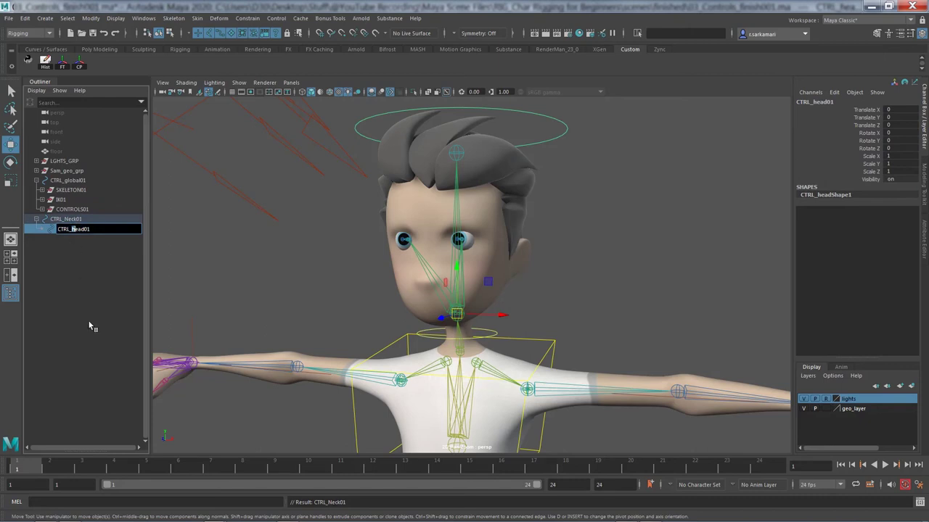
key(Return)
Set the rotate order of CTRL_Neck01 to zxy
key(ctrl+a)
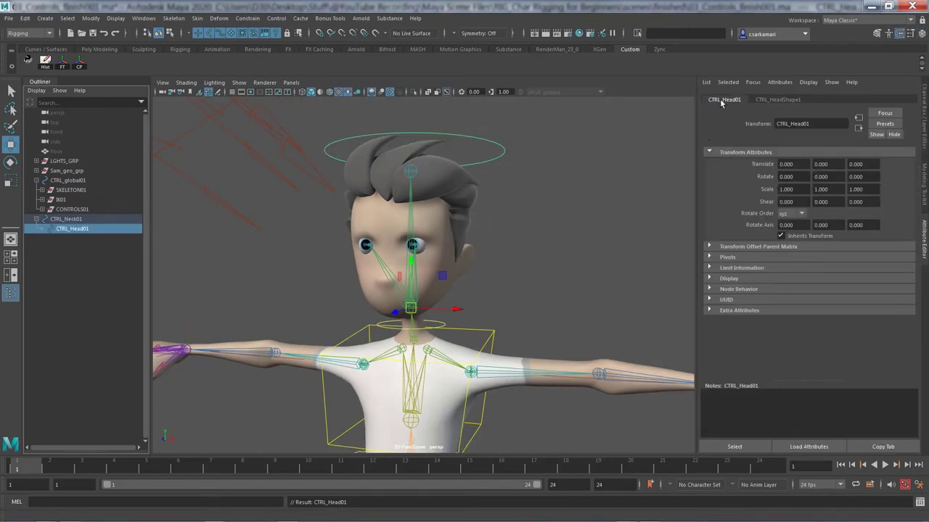
click(434, 322)
click(434, 322)
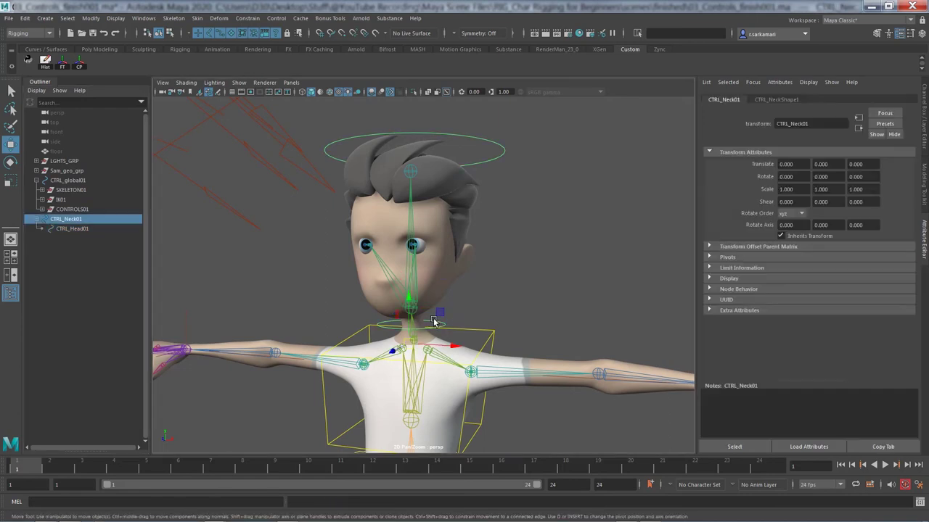
click(785, 214)
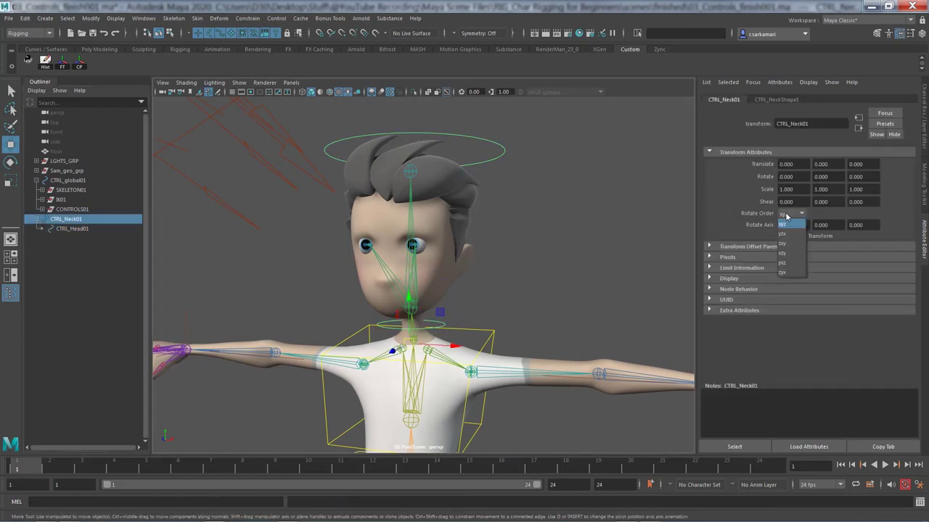
click(784, 253)
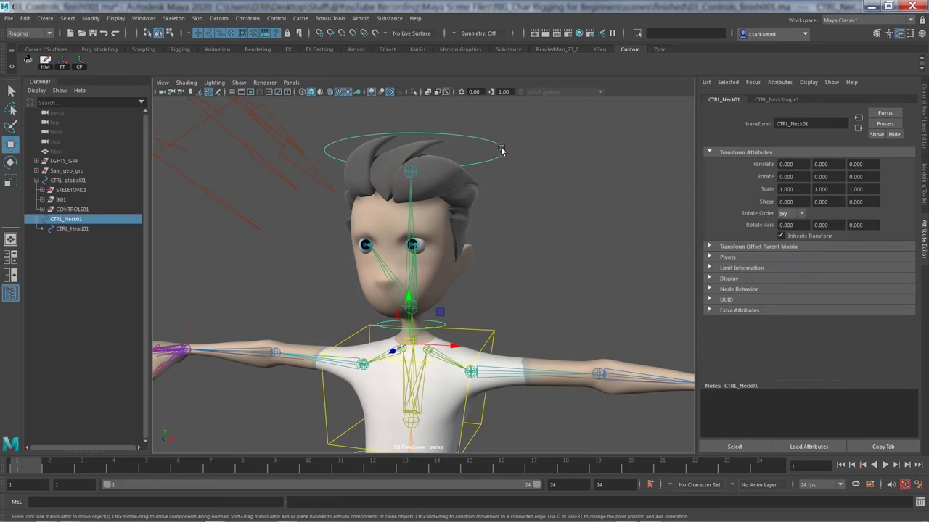
Set the rotate order of CTRL_Head01 to zxy and recheck the neck and head controls
click(502, 150)
click(786, 215)
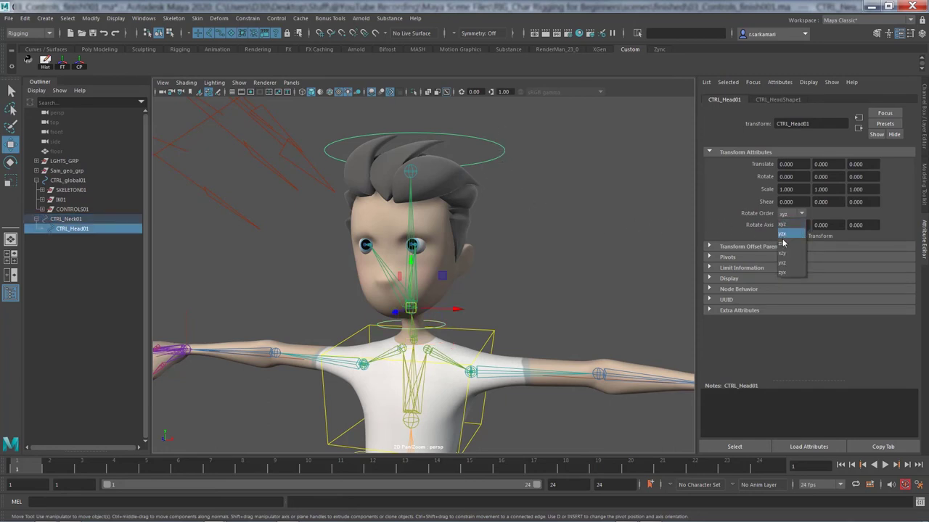
click(578, 261)
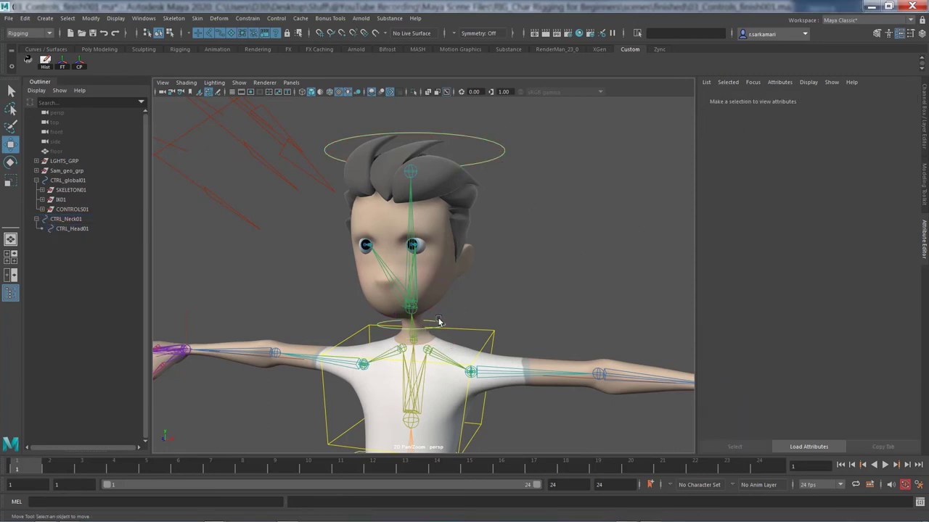
click(438, 325)
click(479, 160)
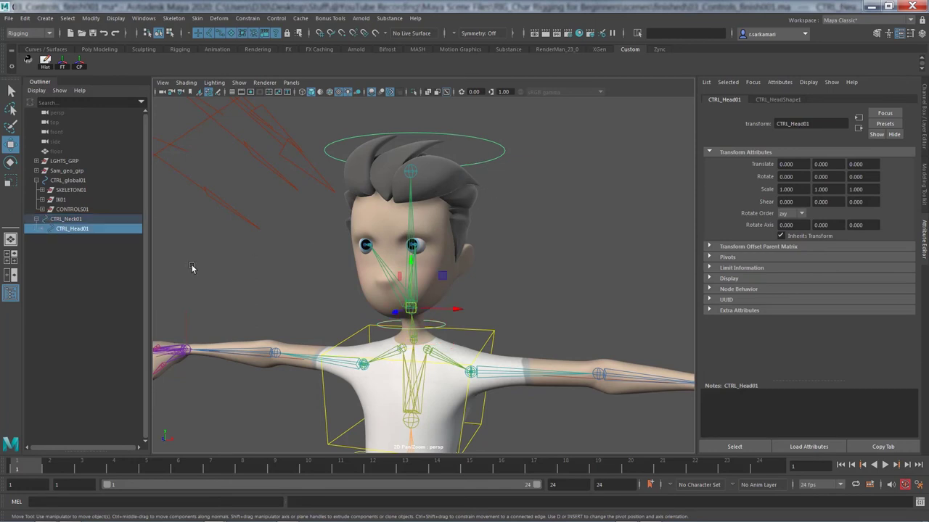
Set the rotate order of the CTRL_COG01 control around the hips to zxy
alt+middle_drag(225, 419, 275, 286)
scroll(324, 362, down, 3)
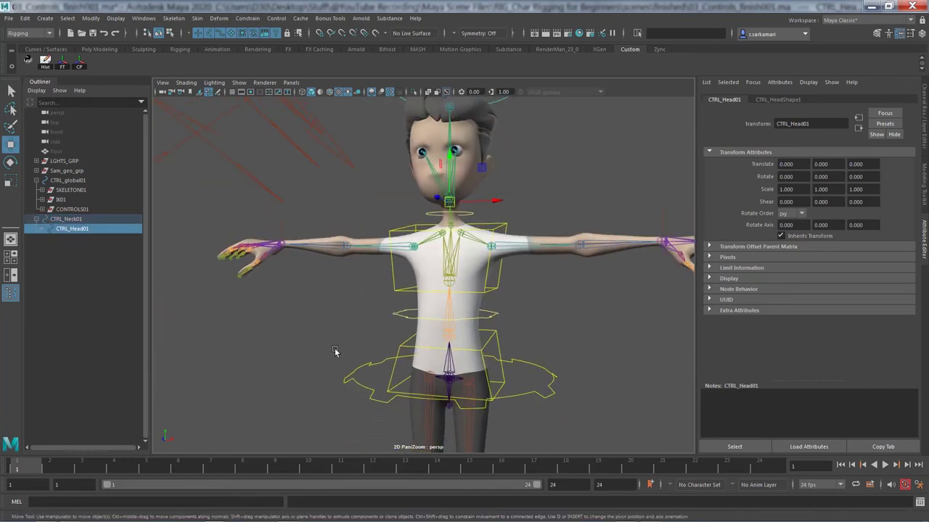
click(363, 363)
click(791, 213)
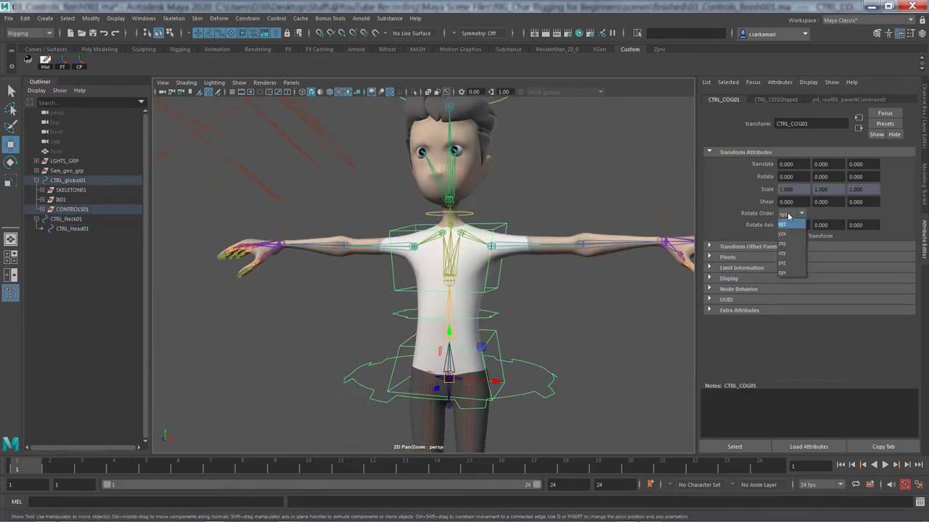
click(782, 251)
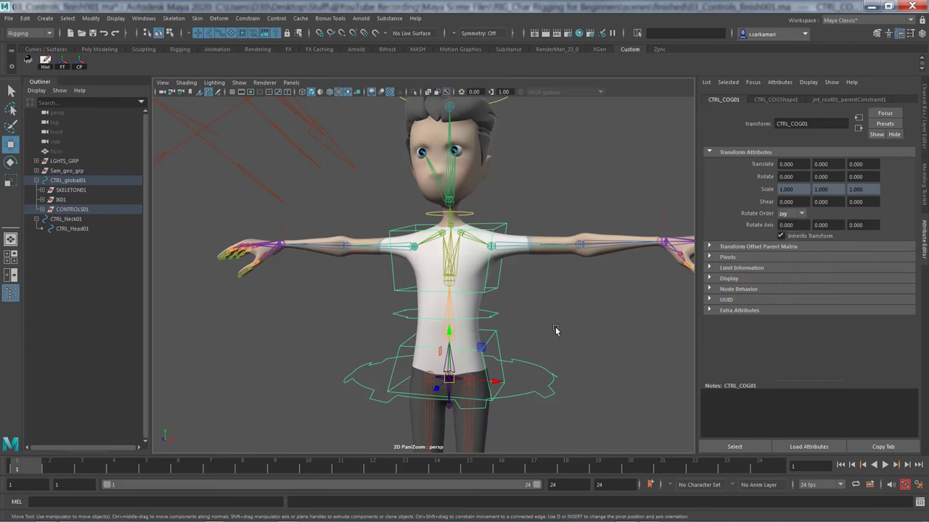
Set the rotate order of both CTRL_pelvis01 and CTRL_back01 to zxy
click(497, 334)
click(792, 214)
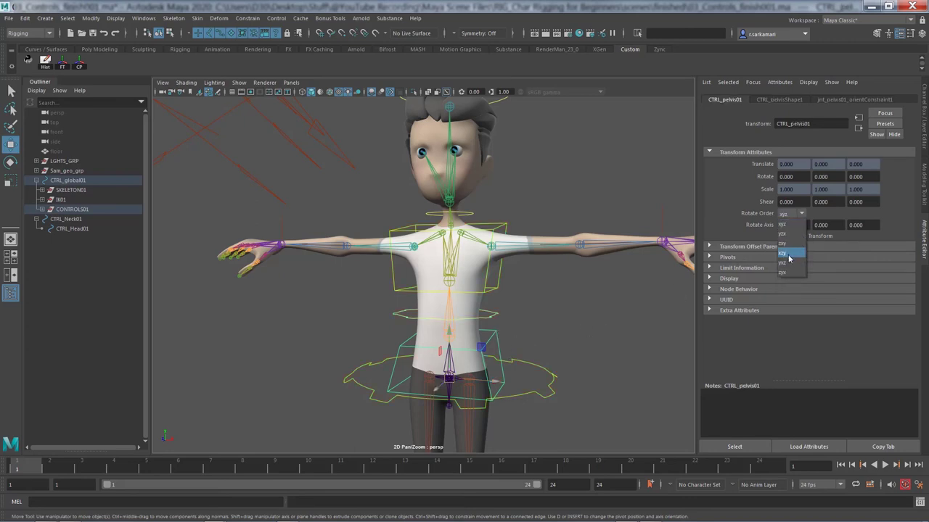
click(783, 249)
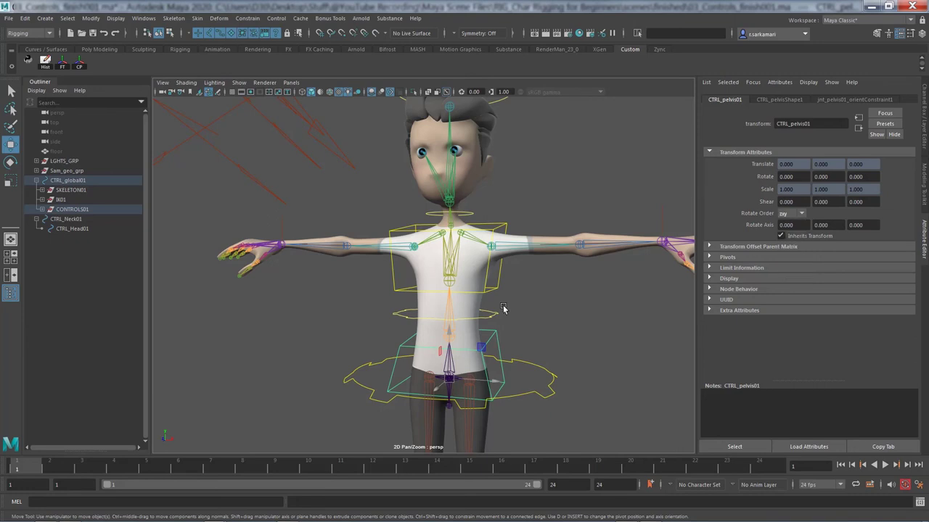
click(498, 314)
click(791, 214)
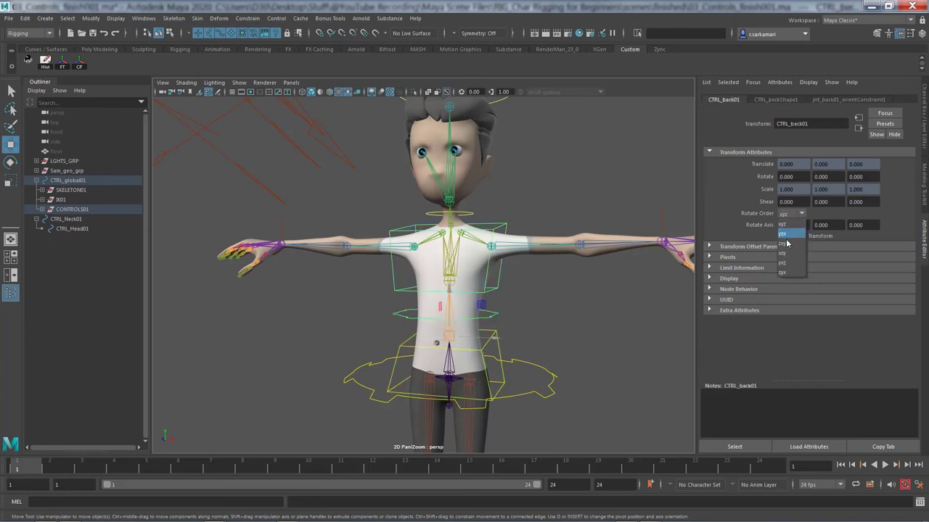
click(785, 244)
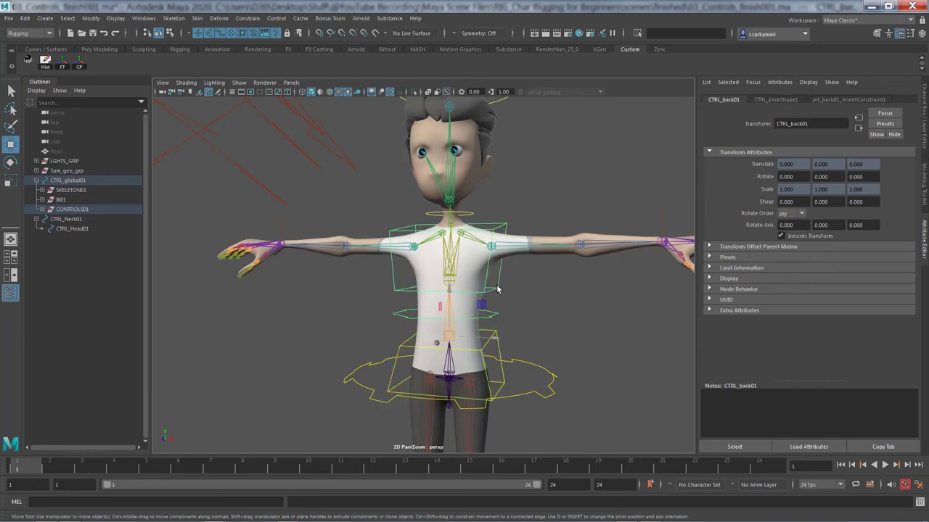
Set the rotate order of the CTRL_chest01 control to zxy and clear the selection
click(497, 289)
click(792, 214)
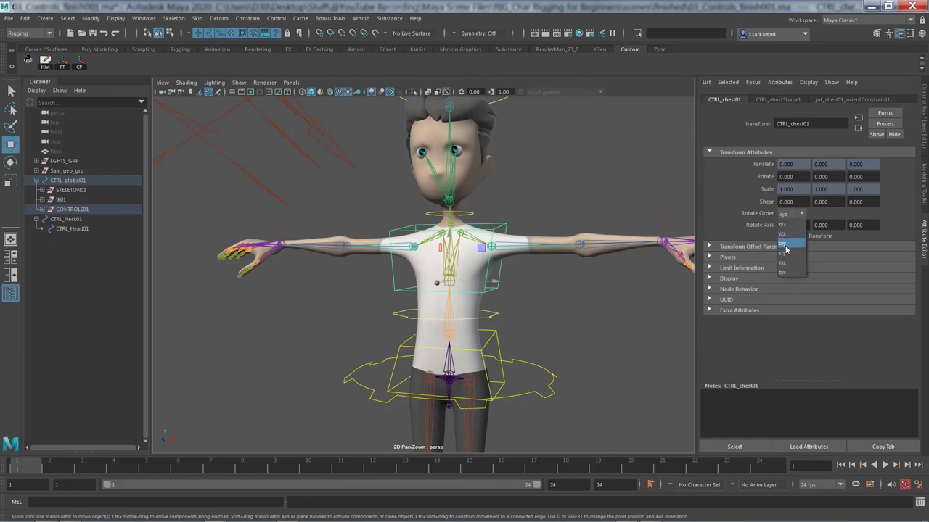
click(785, 243)
click(552, 313)
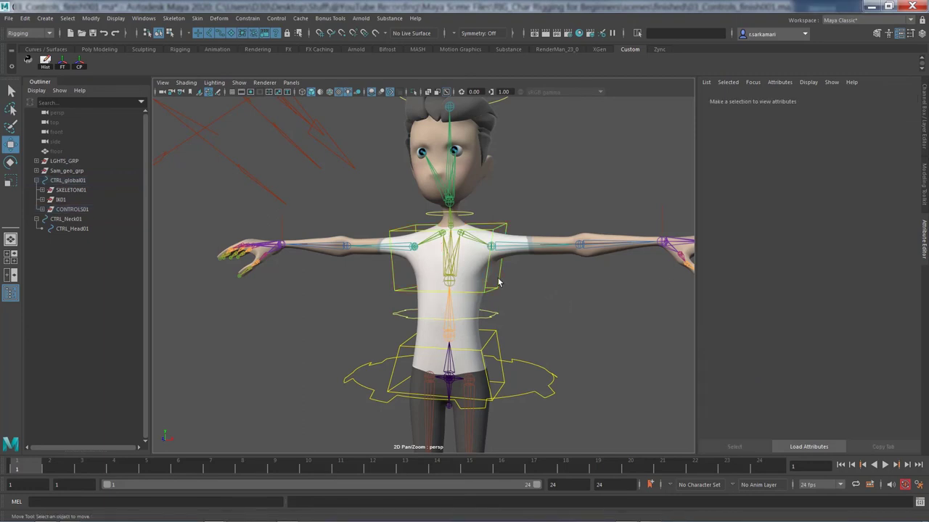
click(498, 281)
click(548, 310)
Orient-constrain the jnt_head01 joint to the CTRL_Head01 control, expanding the skeleton hierarchy to check the selected joint
alt+right_drag(548, 310, 414, 319)
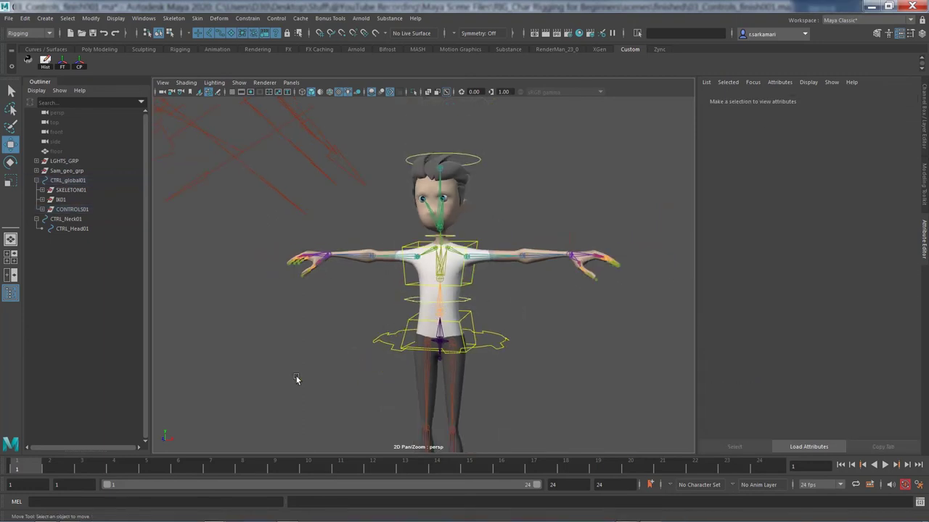
scroll(325, 223, up, 3)
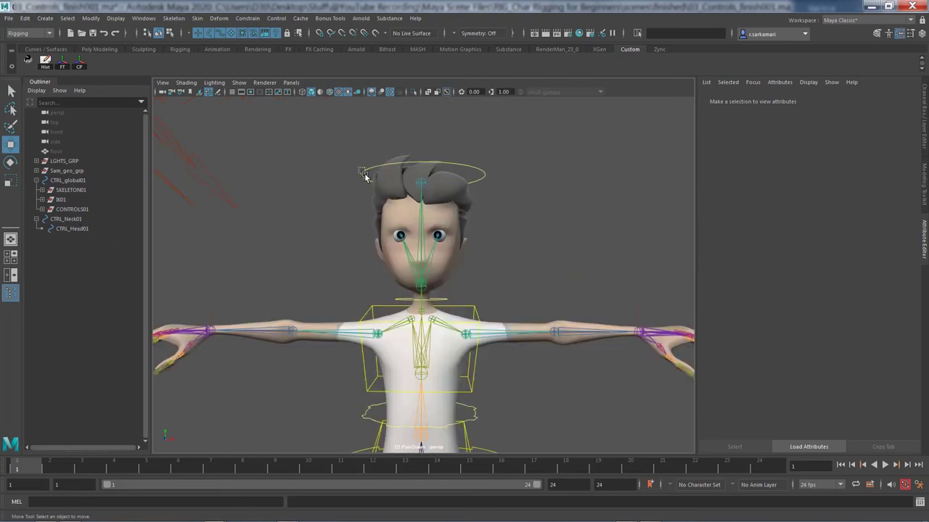
click(365, 176)
alt+drag(356, 273, 326, 310)
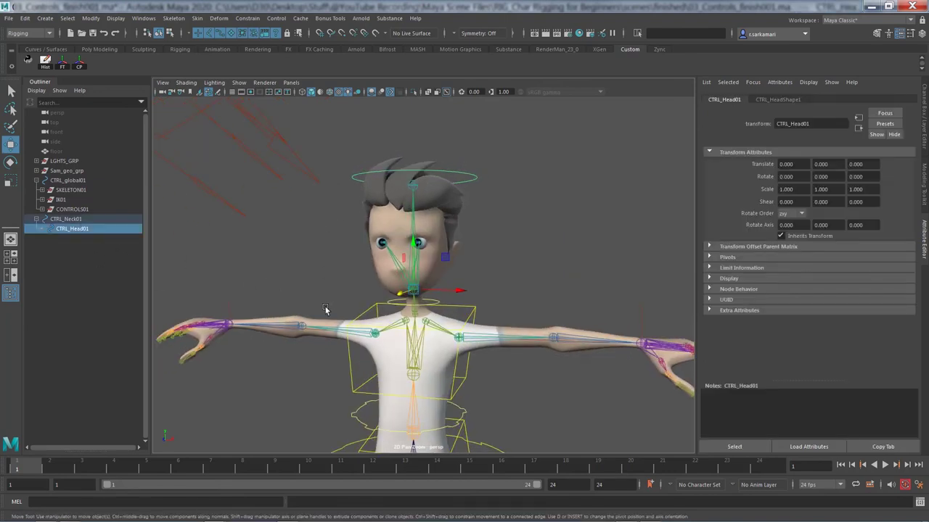
click(419, 270)
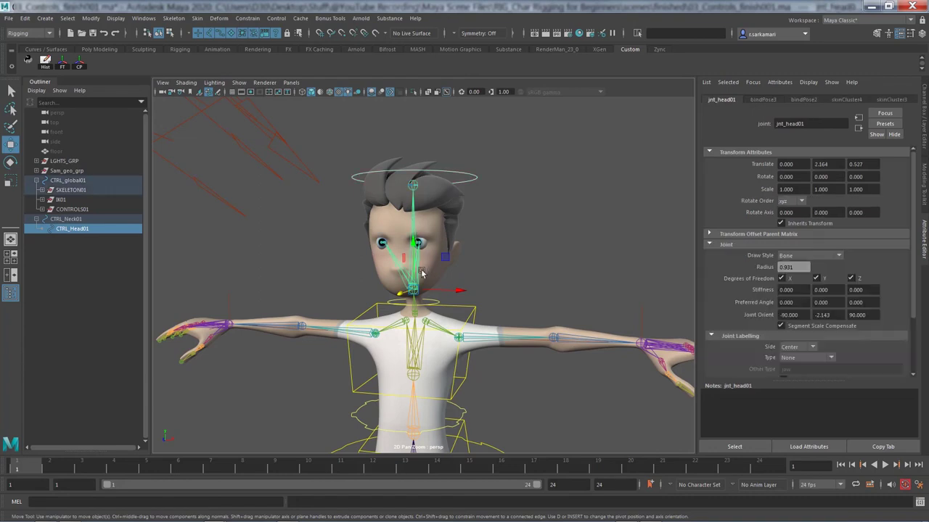
click(41, 190)
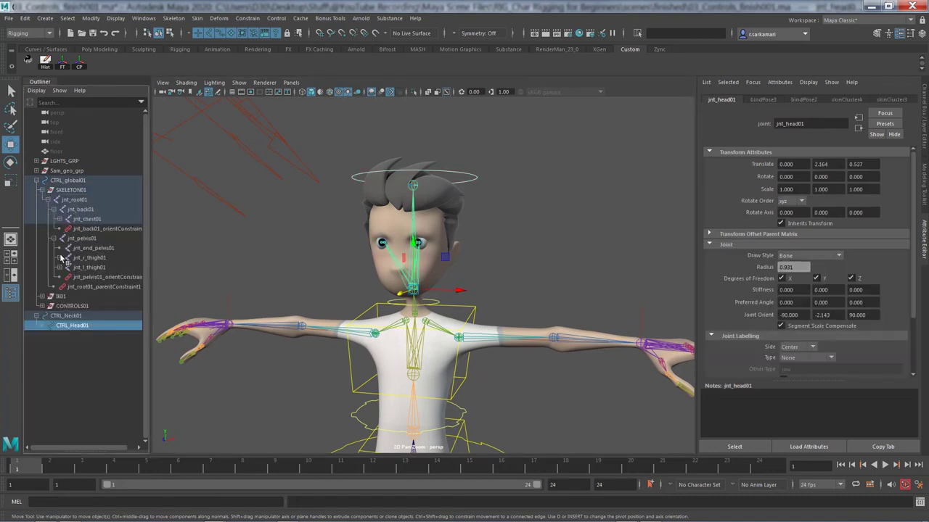
click(59, 219)
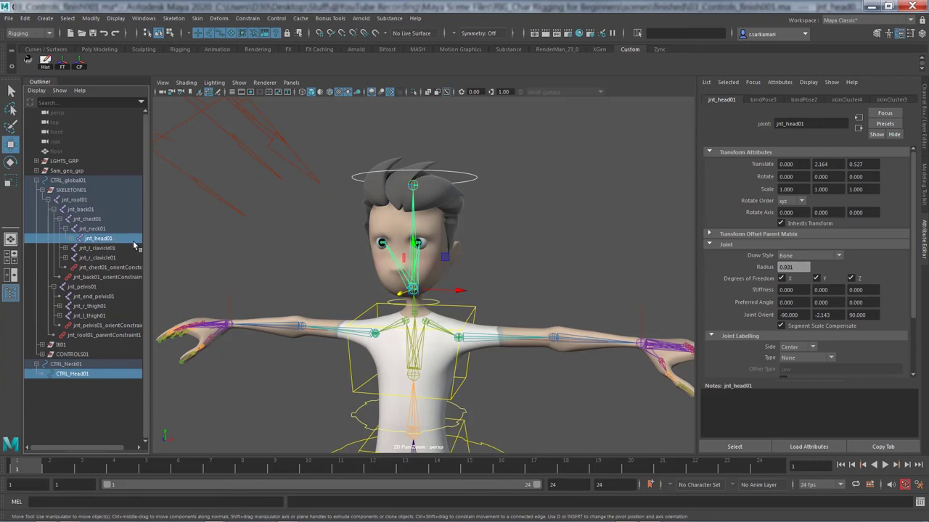
click(242, 19)
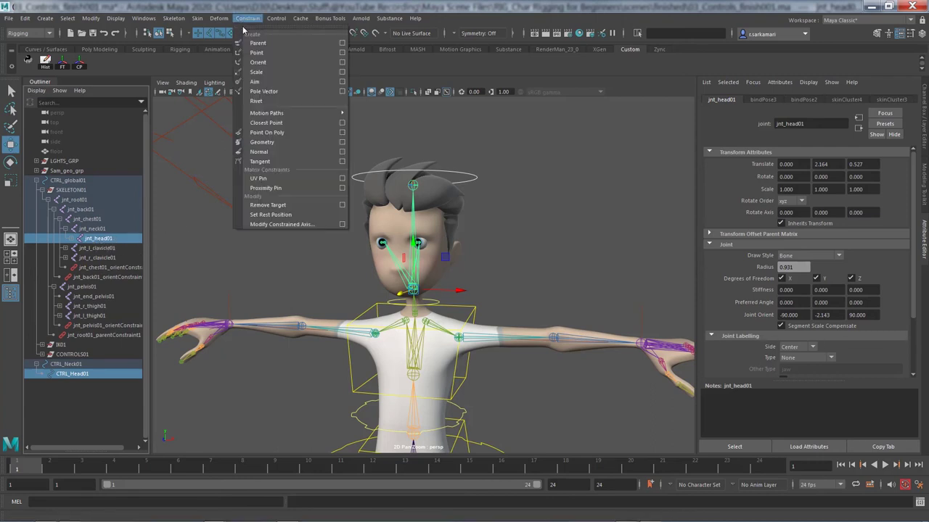
click(257, 63)
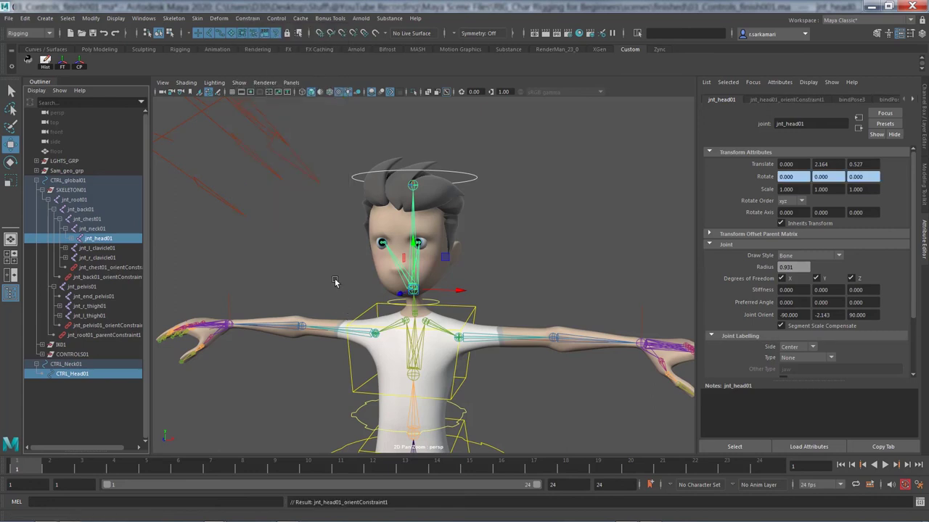
Test the head constraint by rotating CTRL_Head01 about 45 degrees around Z, undo the rotation and clear the selection
click(351, 176)
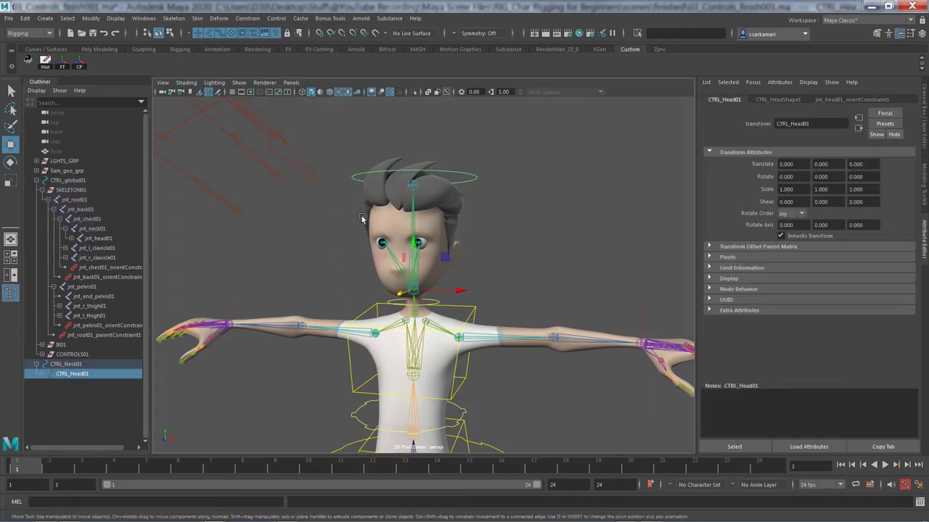
key(e)
drag(441, 256, 396, 273)
key(ctrl+z)
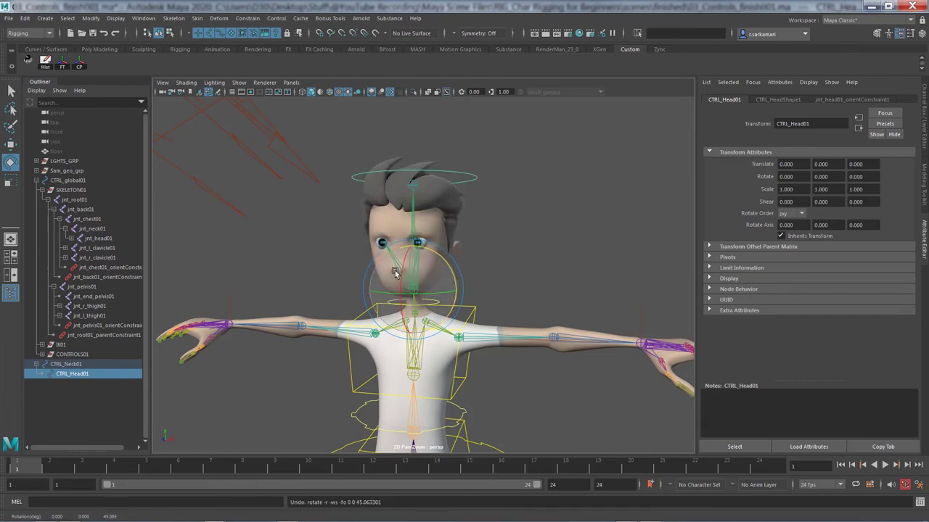
click(322, 269)
Orient-constrain the jnt_neck01 joint to the CTRL_Neck01 control and clear the selection
alt+middle_drag(343, 278, 336, 239)
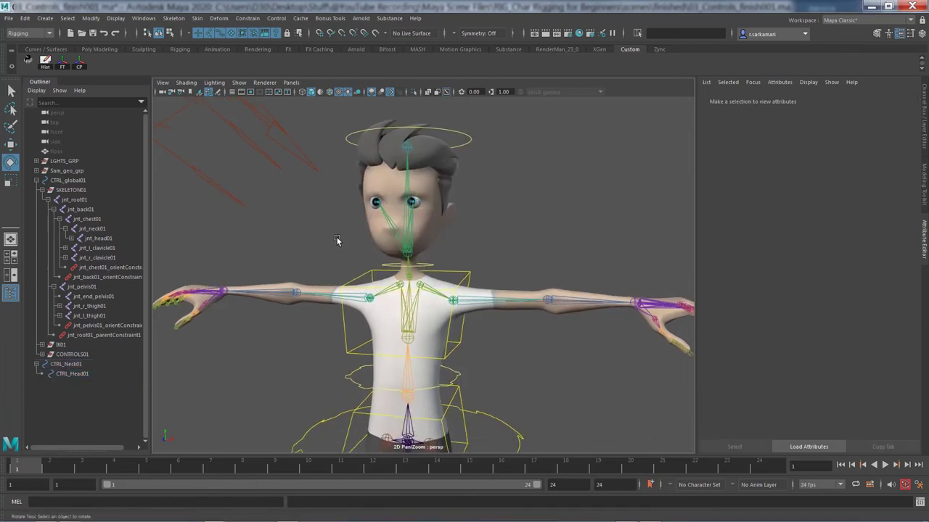
alt+right_drag(337, 238, 563, 319)
alt+middle_drag(544, 309, 527, 333)
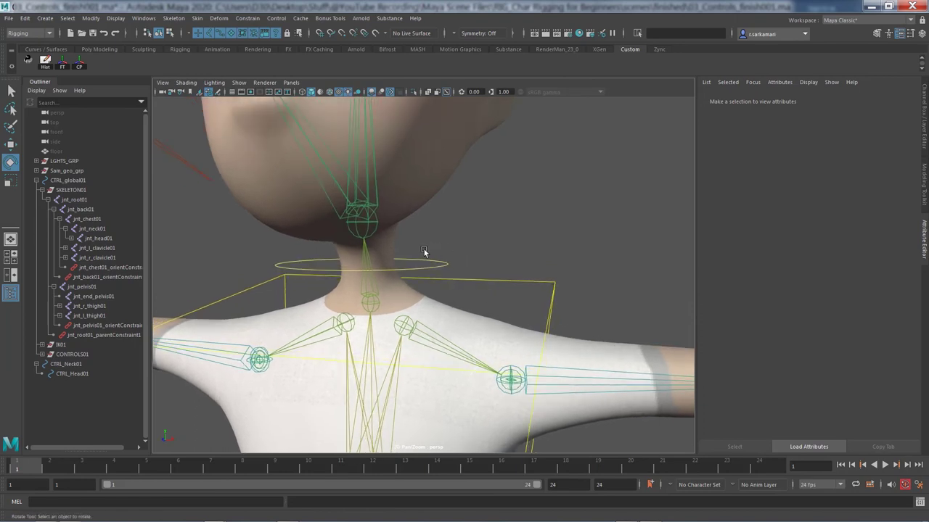
click(435, 263)
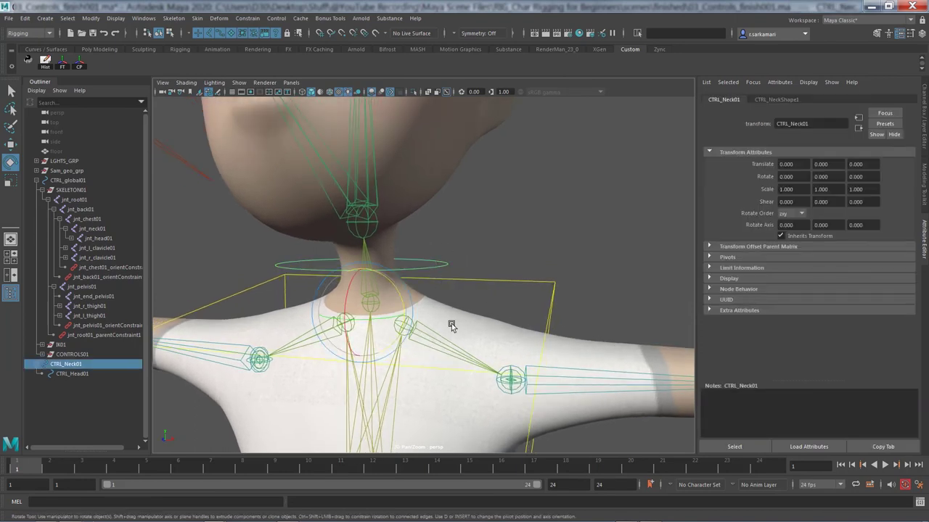
key(q)
shift+click(366, 285)
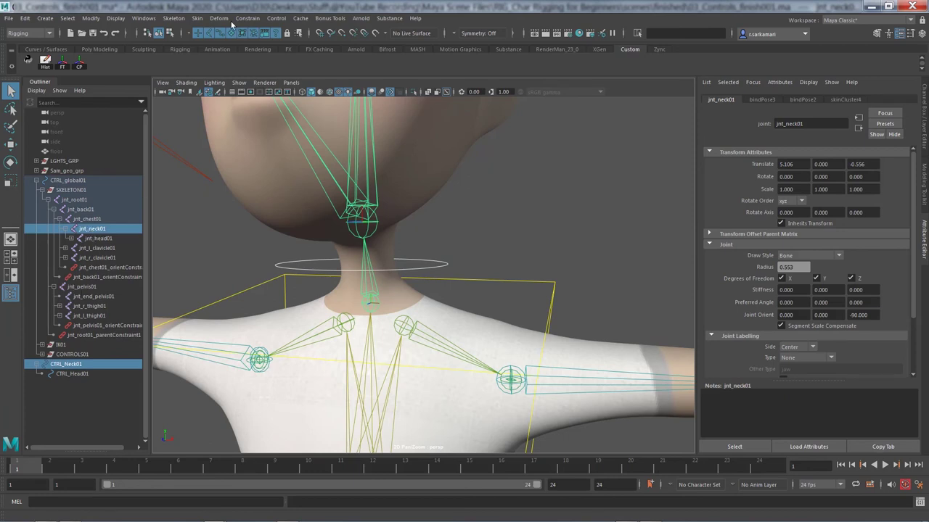
click(247, 18)
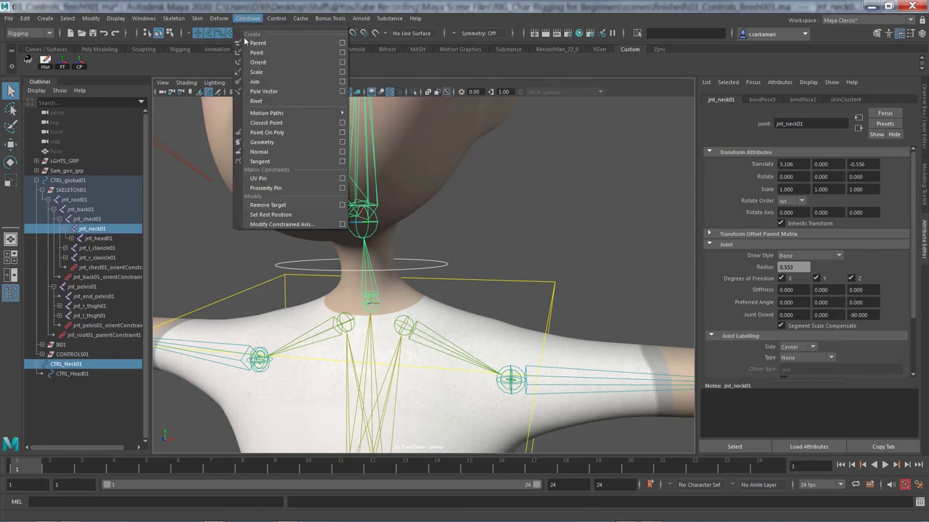
click(257, 63)
click(241, 255)
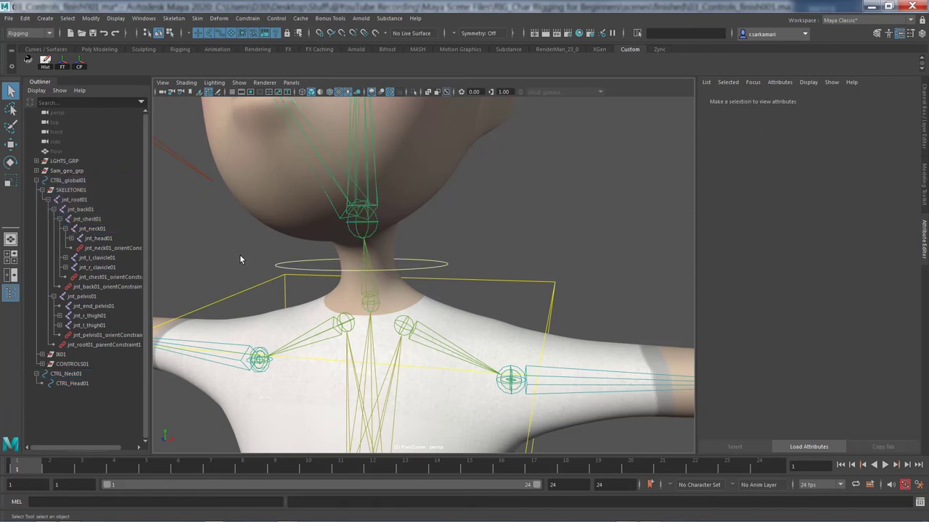
Lock and hide the translate and scale channels of the CTRL_Head01 control
scroll(248, 269, down, 6)
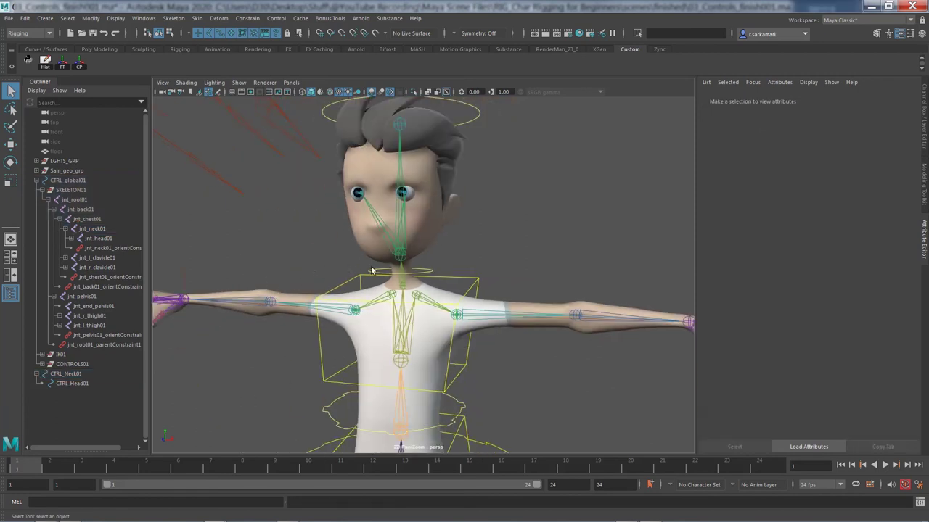
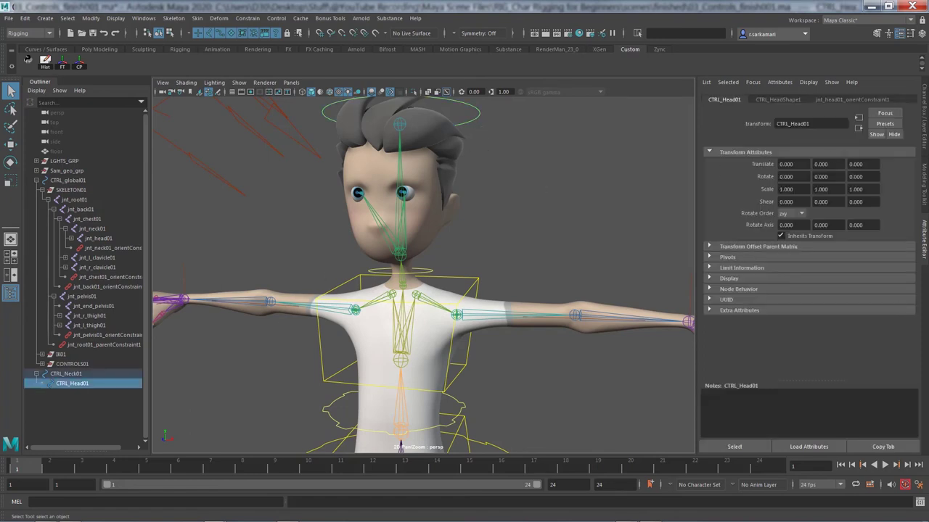
click(925, 138)
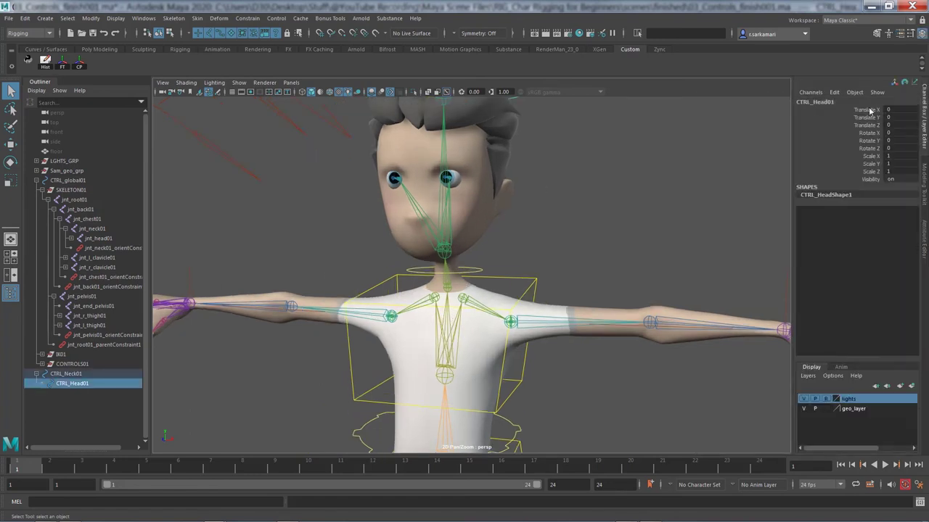
mouse_move(869, 111)
mouse_down()
mouse_move(869, 135)
mouse_move(870, 127)
mouse_up()
right_click(870, 125)
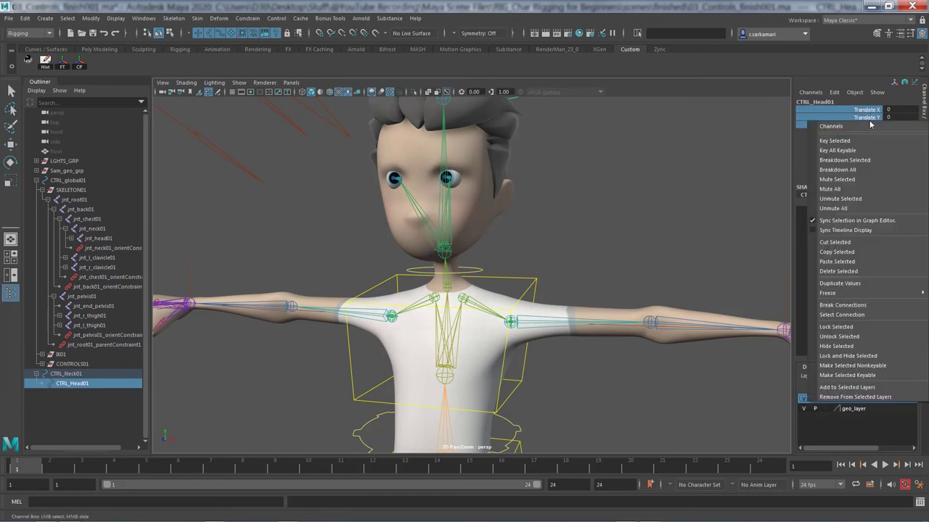
click(840, 356)
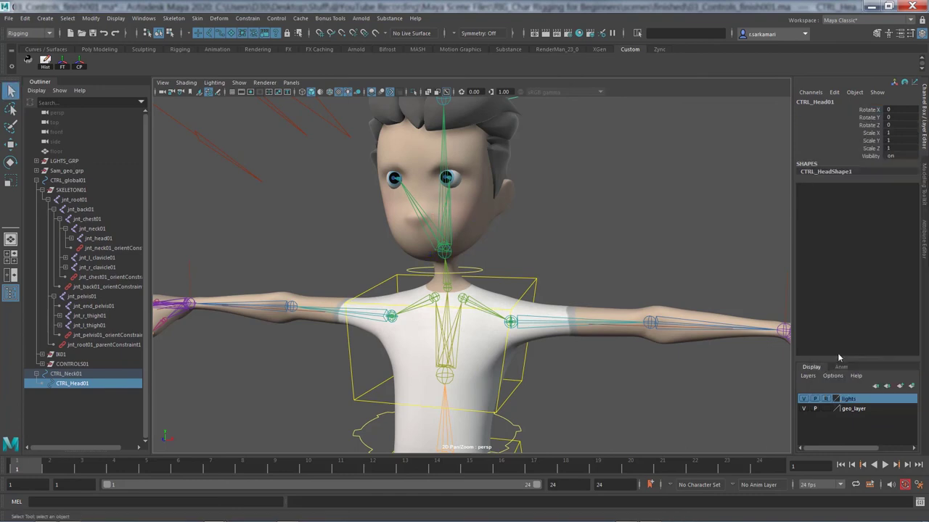
drag(871, 133, 870, 148)
right_click(871, 148)
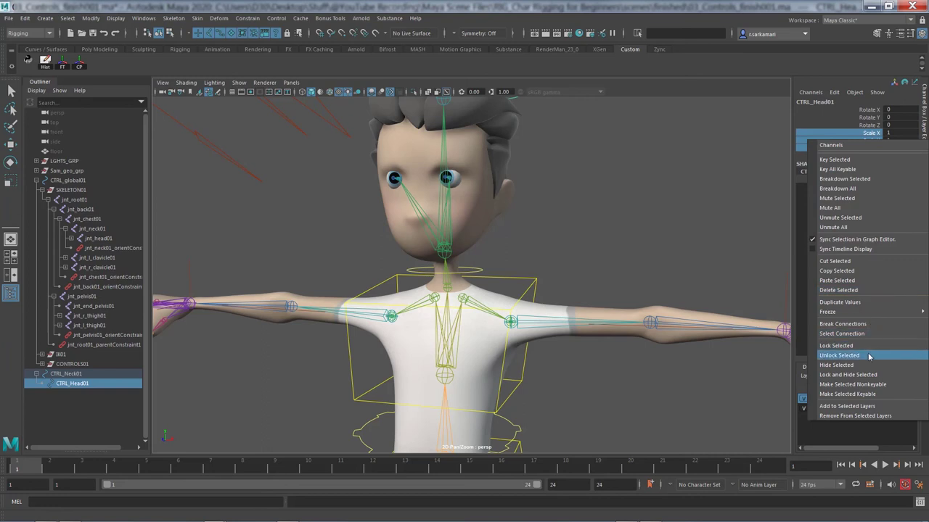
click(848, 375)
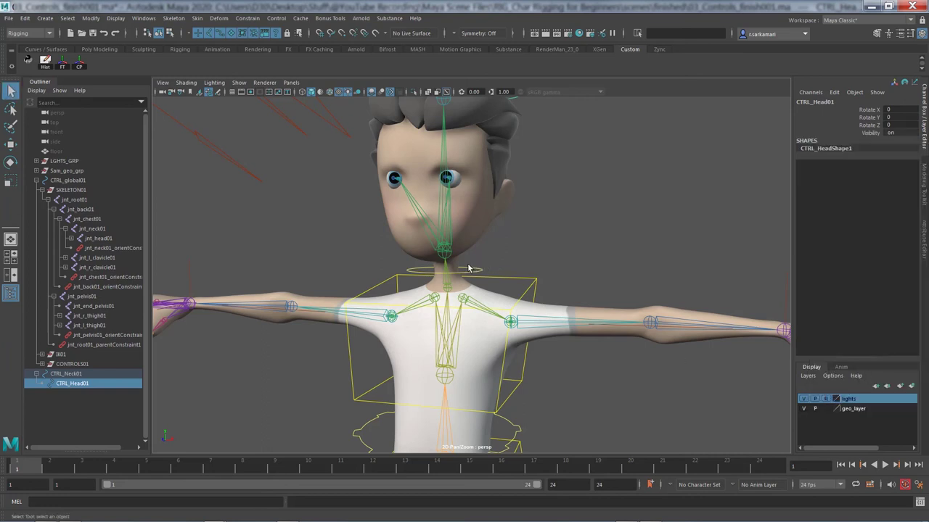
Lock and hide the translate and scale channels of the CTRL_Neck01 control and clear the selection
click(468, 269)
drag(868, 110, 873, 172)
right_click(861, 113)
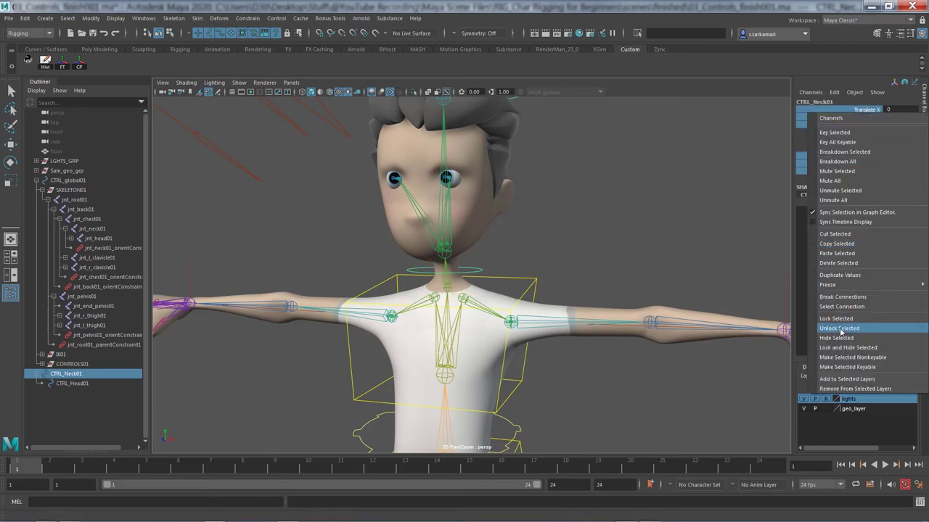
click(839, 349)
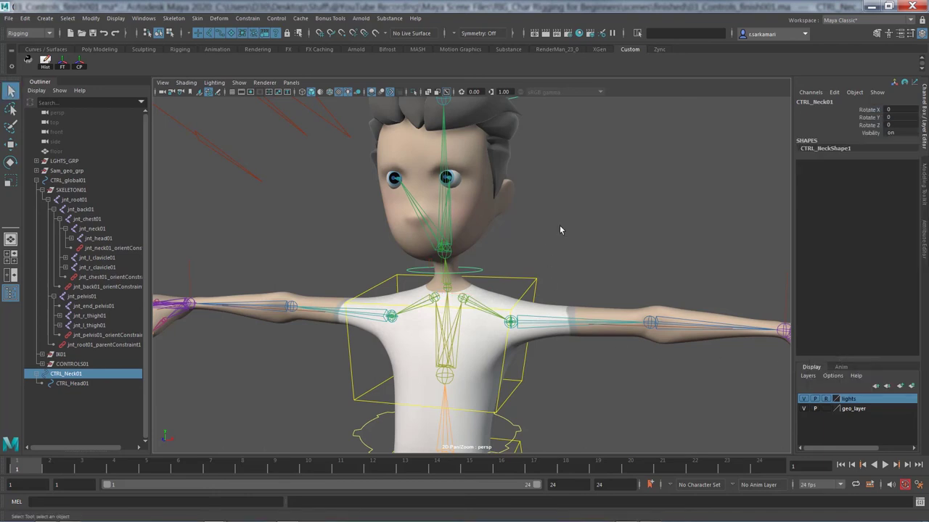
click(564, 225)
scroll(569, 227, down, 4)
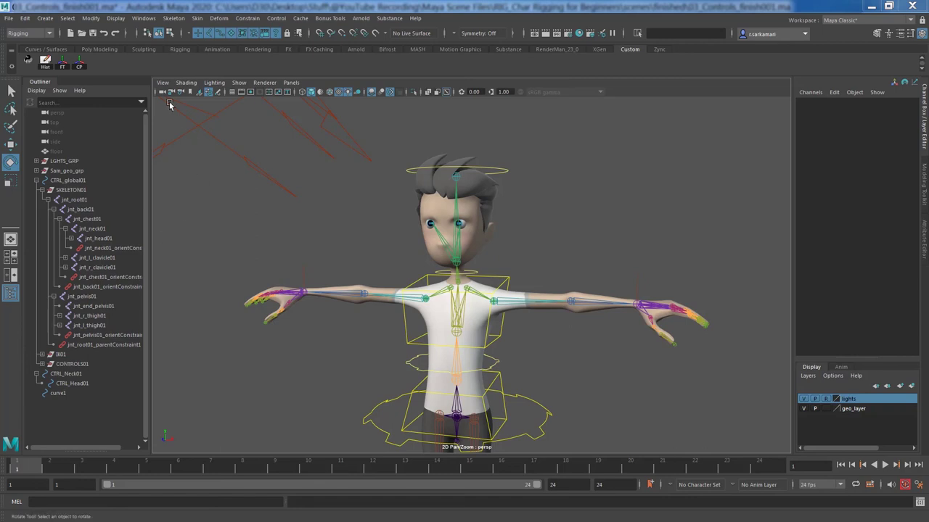
Create a RotationControl curve from the Control Creator library and close the library window
click(28, 62)
drag(495, 255, 628, 98)
drag(711, 370, 708, 407)
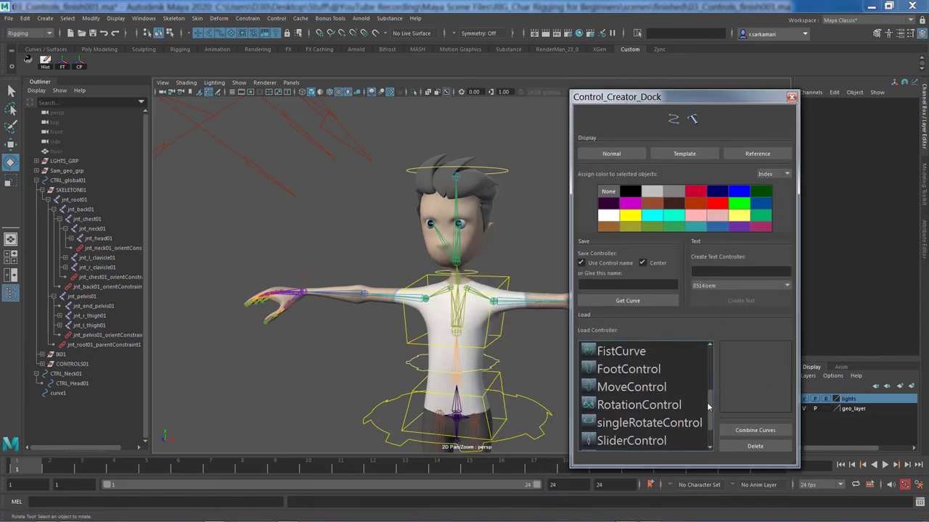
double_click(643, 410)
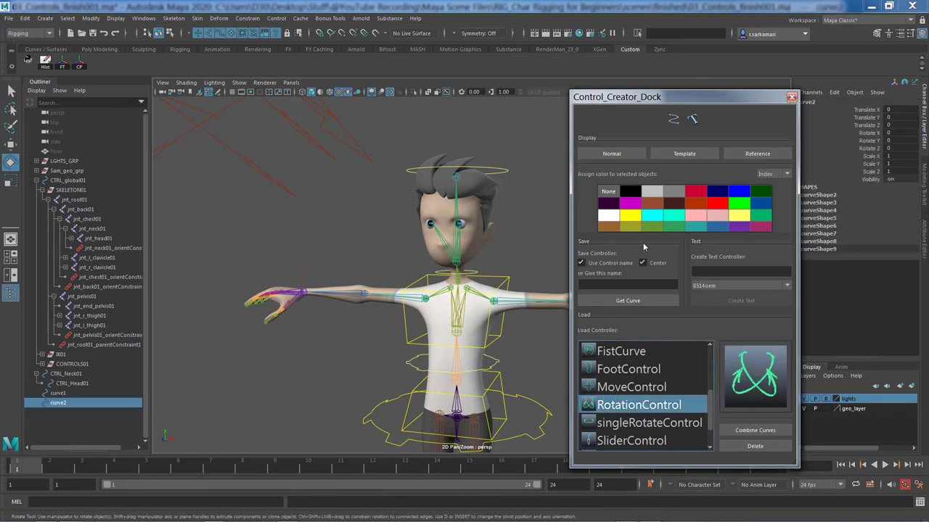
click(792, 96)
Move the new rotation curve up to head height and out to the character's left side, about X 6.92, Y 44.63
alt+right_drag(378, 394, 544, 402)
key(w)
drag(469, 375, 473, 123)
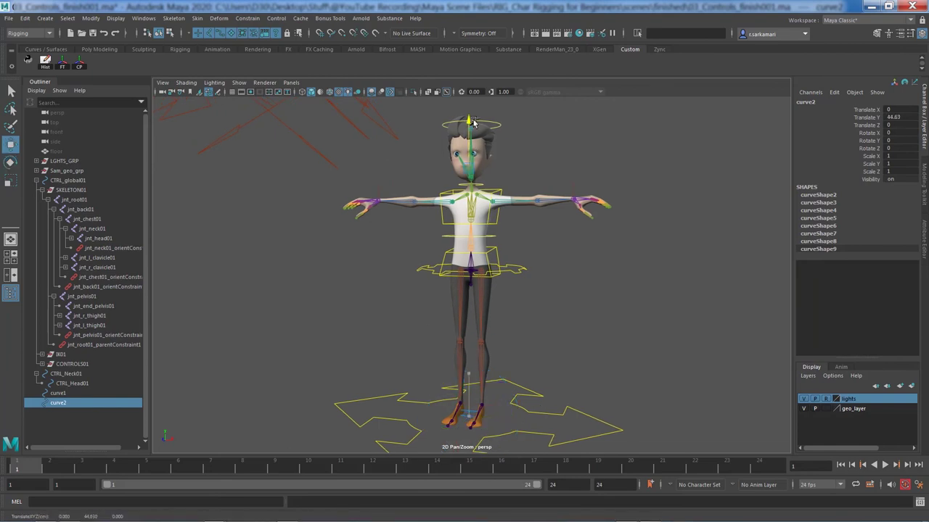
drag(503, 165, 498, 212)
Rotate the new curve 90 degrees around X and scale it uniformly to about 1.42
key(r)
key(e)
alt+right_drag(460, 221, 473, 402)
key(r)
drag(487, 271, 431, 287)
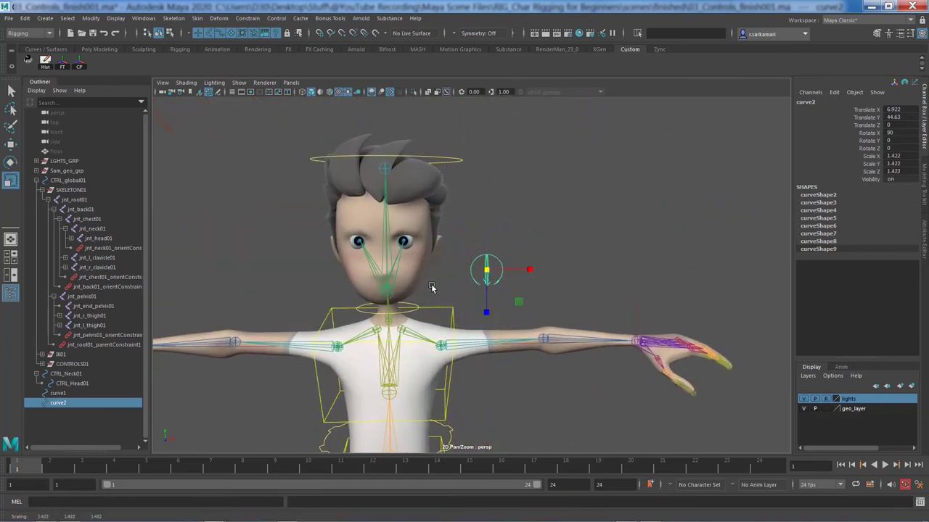
Move the curve above the left shoulder to about X 4.31, Y 42.82, and scale it uniformly to about 1.01
key(w)
drag(530, 269, 491, 270)
drag(448, 226, 449, 251)
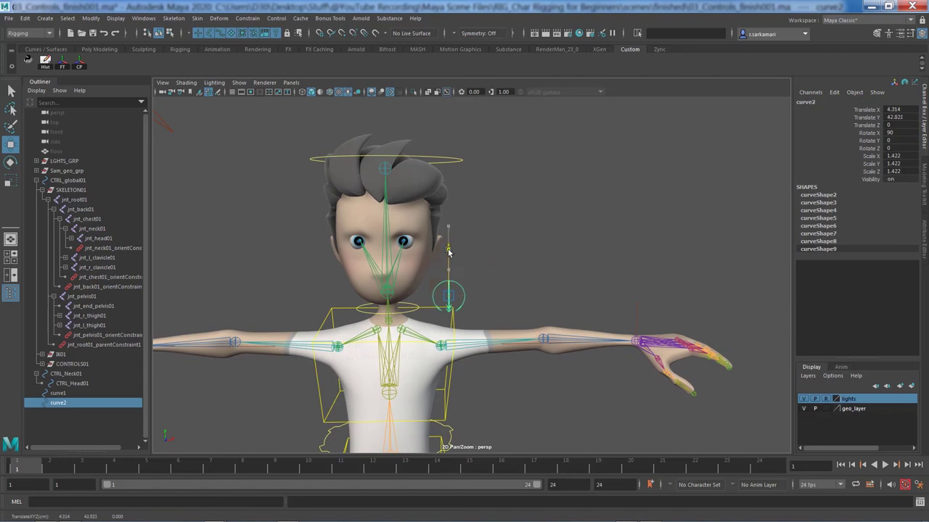
key(r)
drag(450, 297, 440, 304)
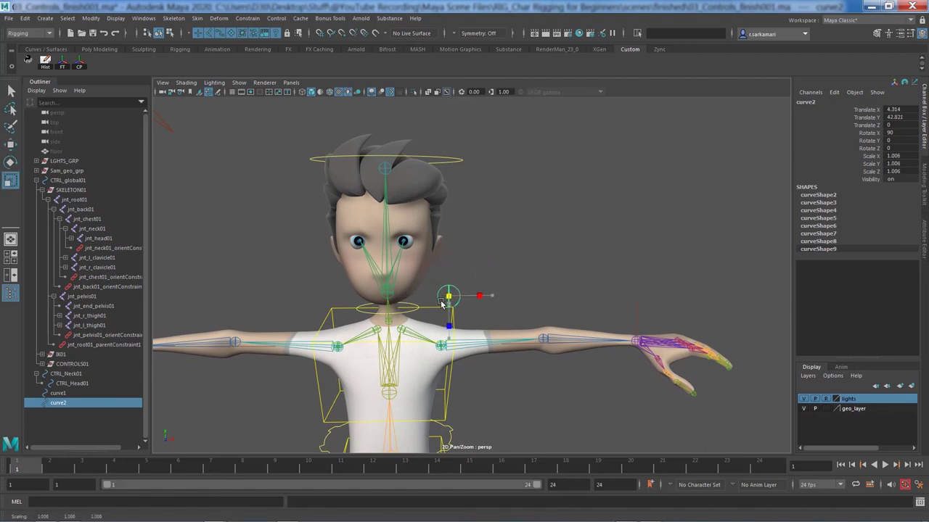
Shift the curve inward to about X 3.54 and snap its pivot onto the left clavicle joint
alt+right_drag(406, 334, 508, 330)
alt+middle_drag(462, 206, 491, 250)
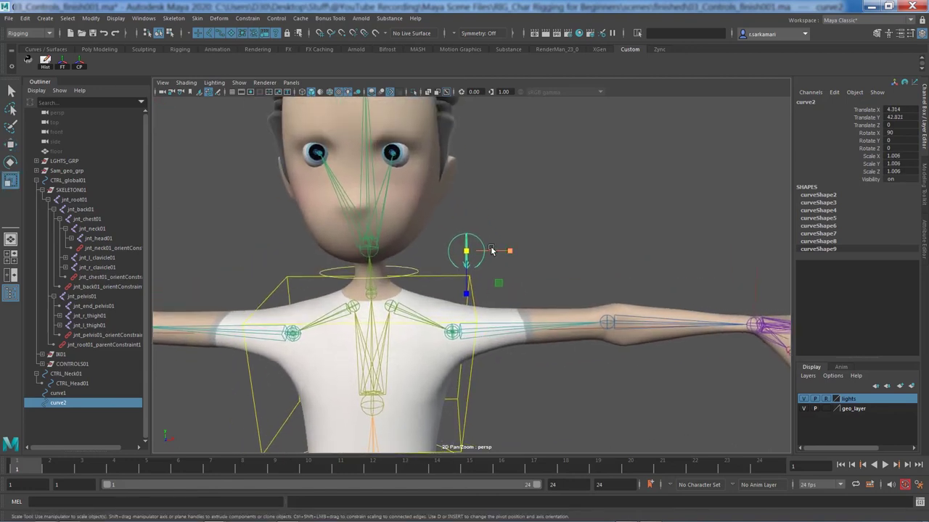
key(w)
drag(510, 251, 391, 309)
key(d)
key(v)
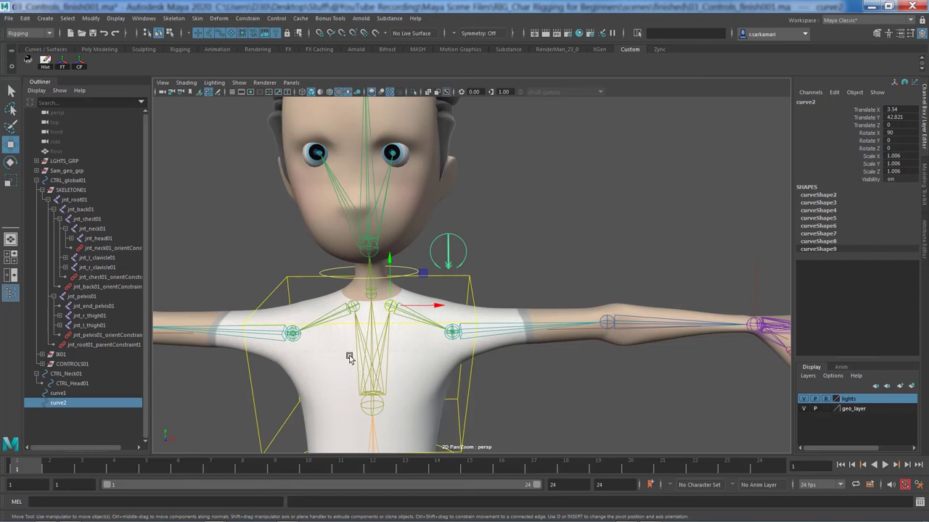
Reposition all of the curve's control vertices over the left shoulder while leaving its pivot on the clavicle joint, and return to object selection
alt+right_drag(345, 329, 580, 358)
alt+middle_drag(420, 324, 456, 304)
alt+drag(455, 304, 165, 225)
scroll(456, 305, down, 5)
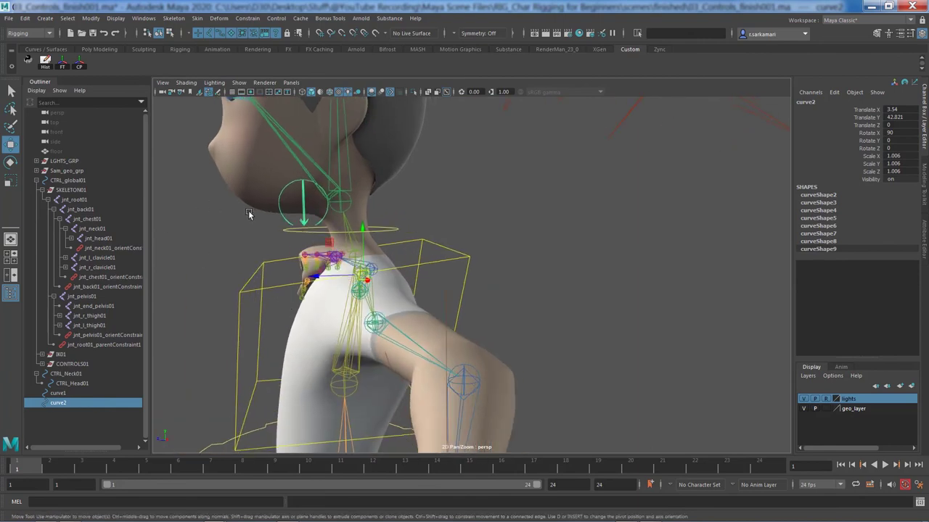
click(169, 33)
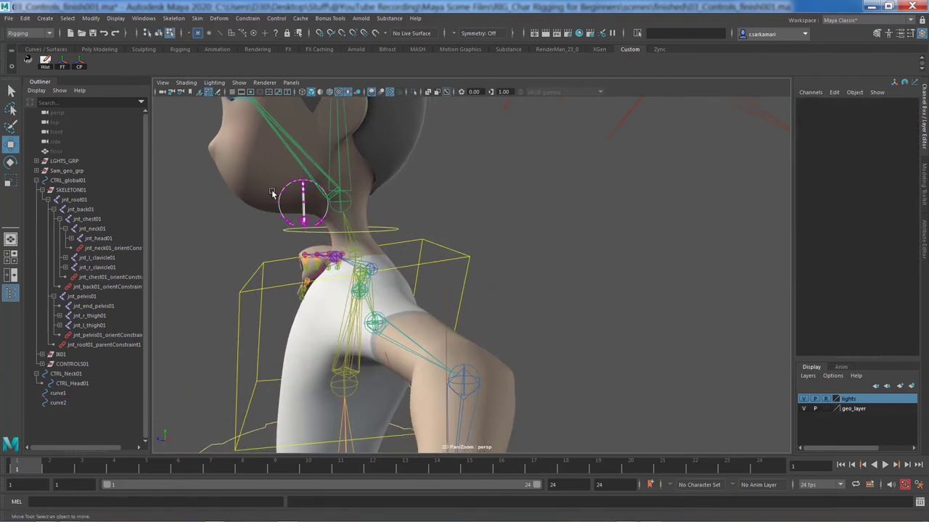
drag(335, 171, 444, 267)
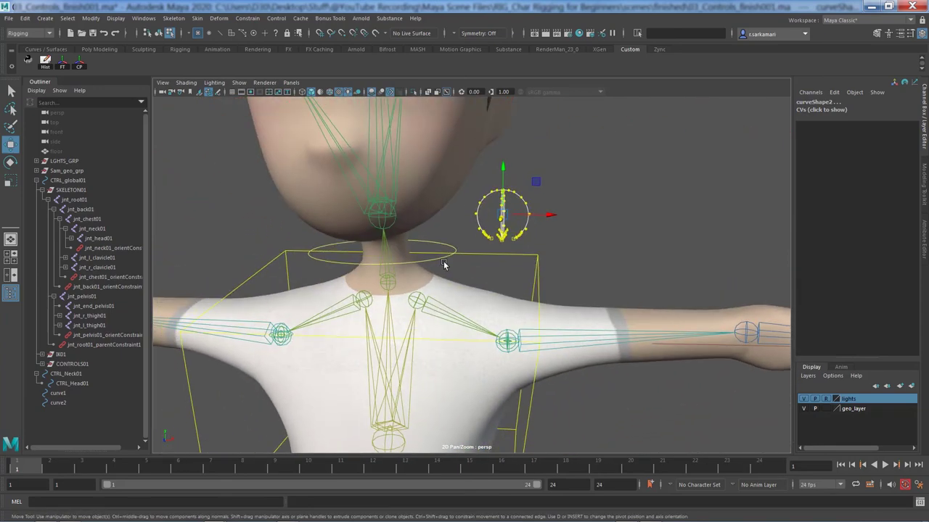
click(159, 33)
Freeze the transformations of the rotation curve above the left shoulder
alt+right_drag(520, 212, 357, 254)
alt+drag(357, 256, 358, 298)
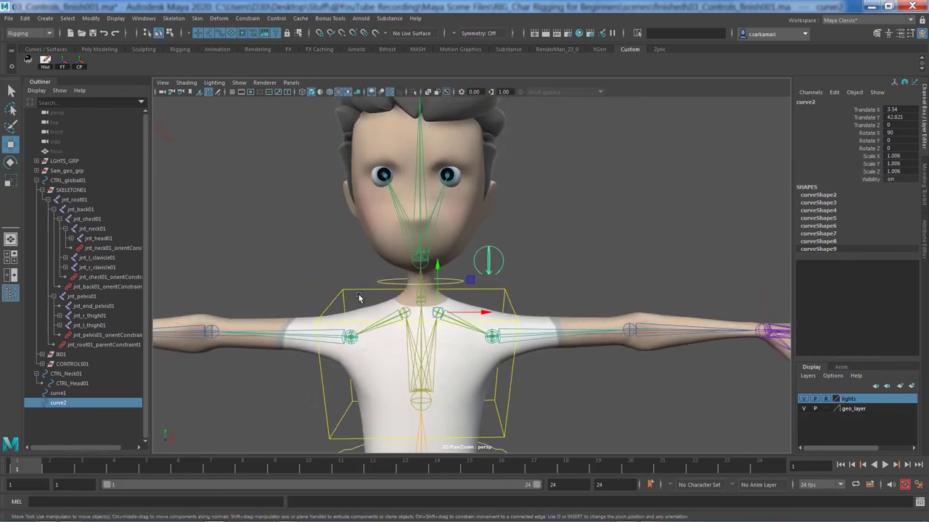
click(63, 62)
alt+middle_drag(333, 290, 326, 336)
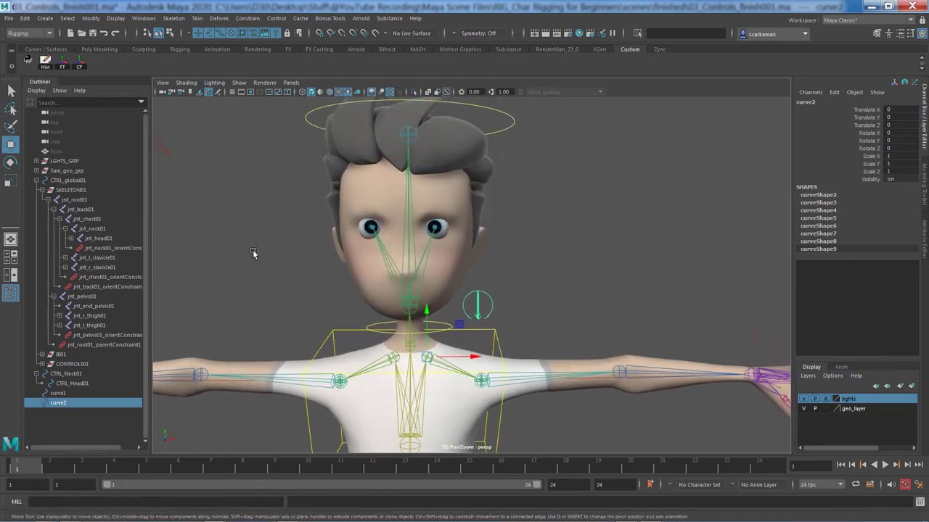
alt+drag(253, 251, 257, 249)
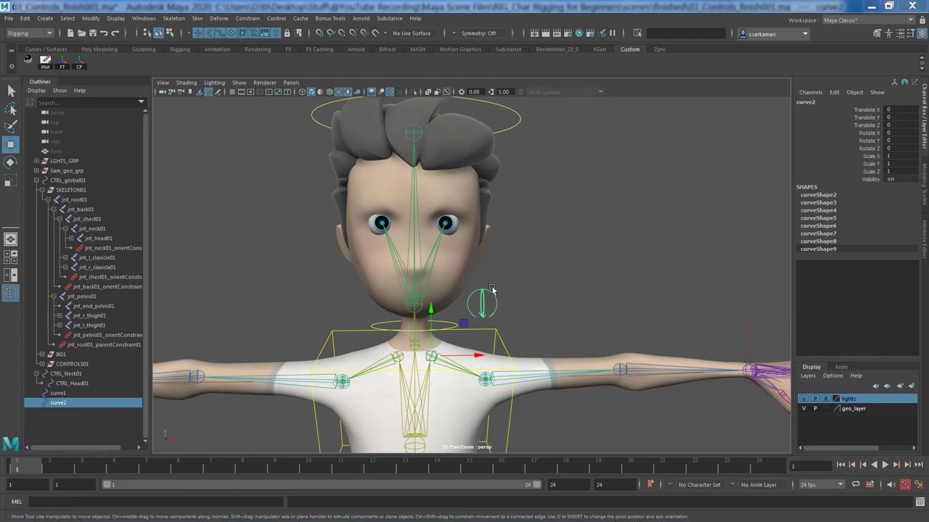
Rename the curve CTRL_l_clavicle01
click(805, 102)
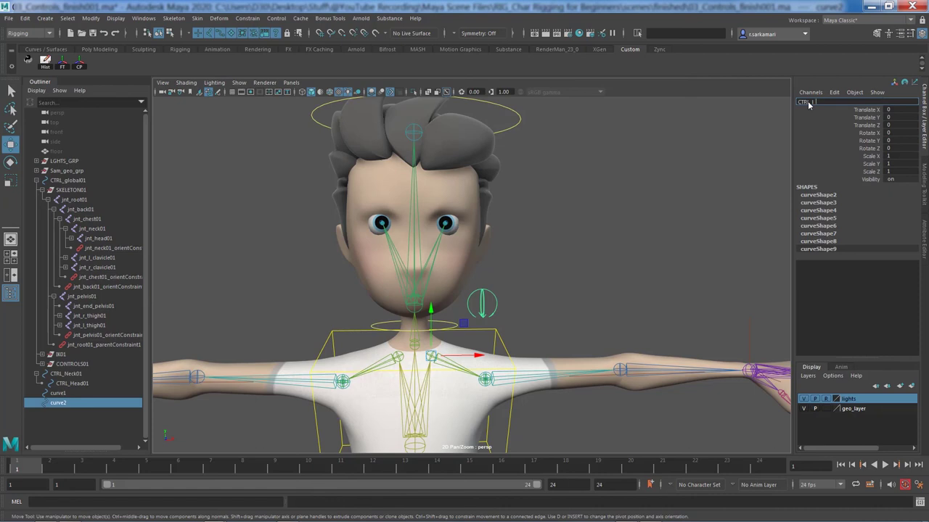
text(CTRL_l_clavicle)
key(Return)
click(839, 103)
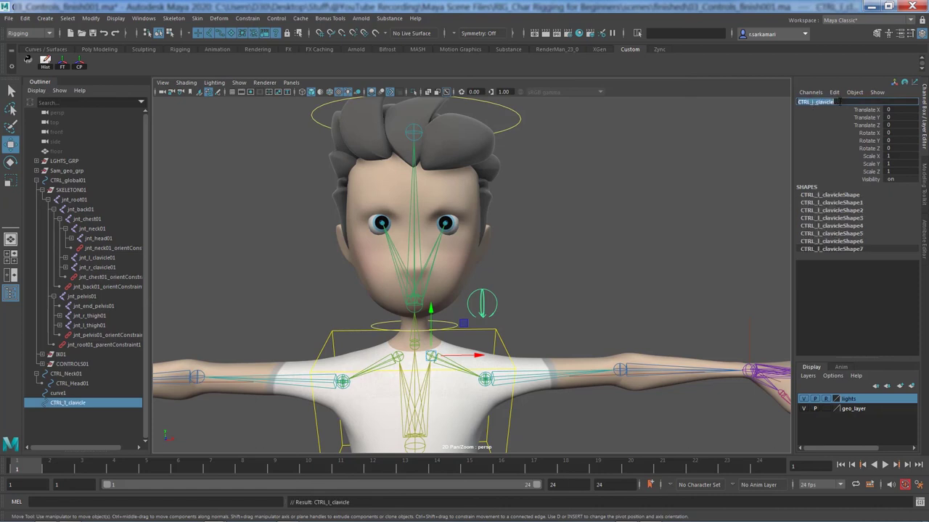
click(839, 102)
key(Return)
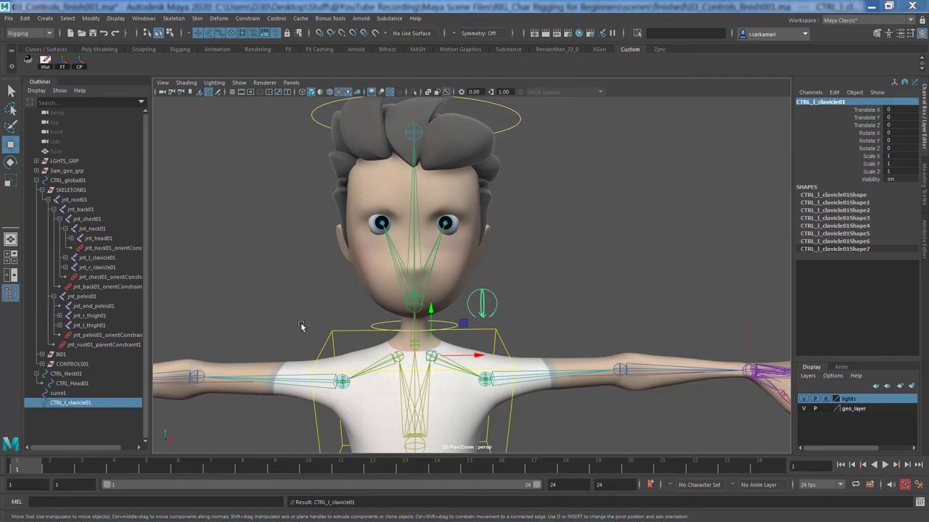
Duplicate the CTRL_l_clavicle01 control and put the duplicate in its own group at the origin
alt+middle_drag(296, 334, 334, 259)
alt+right_drag(334, 259, 259, 288)
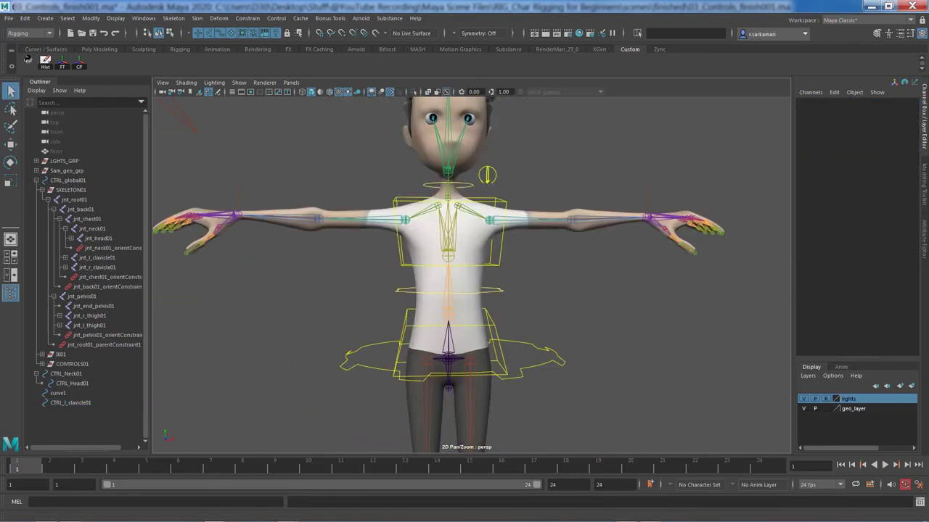
click(487, 175)
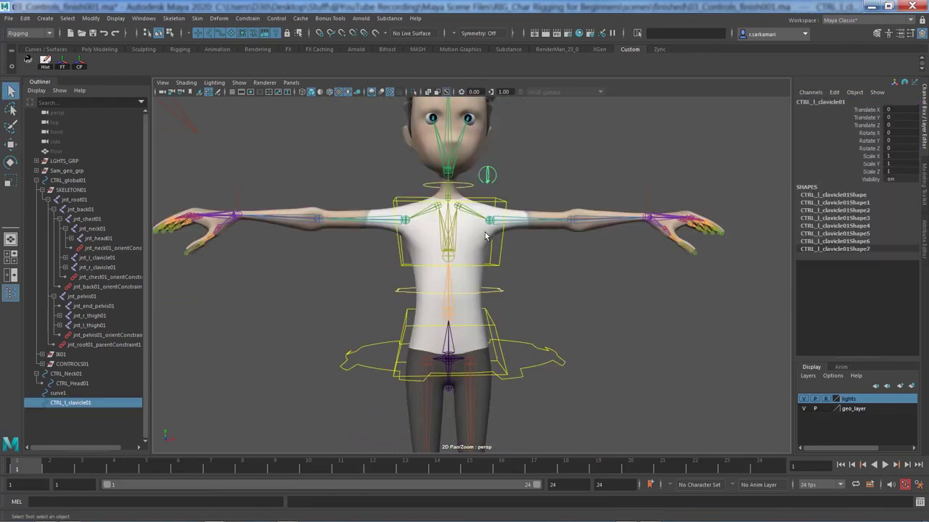
key(ctrl+d)
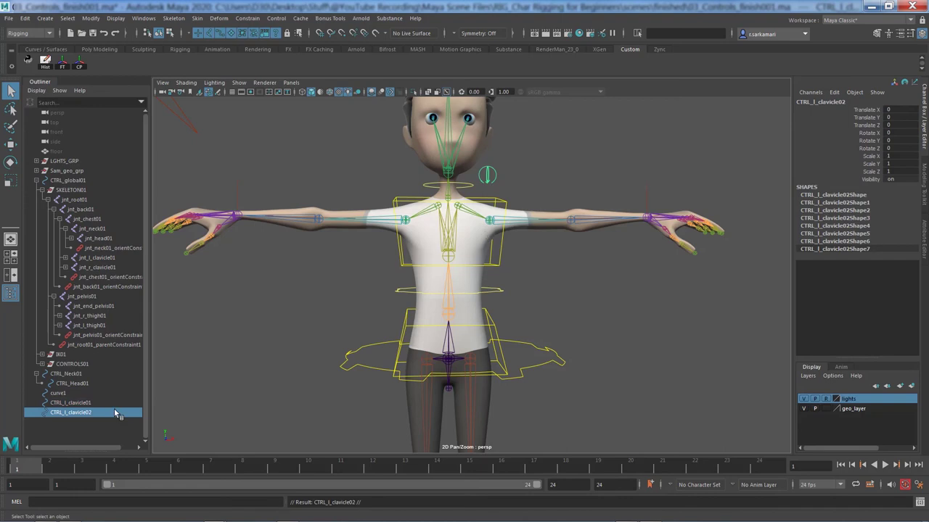
key(ctrl+g)
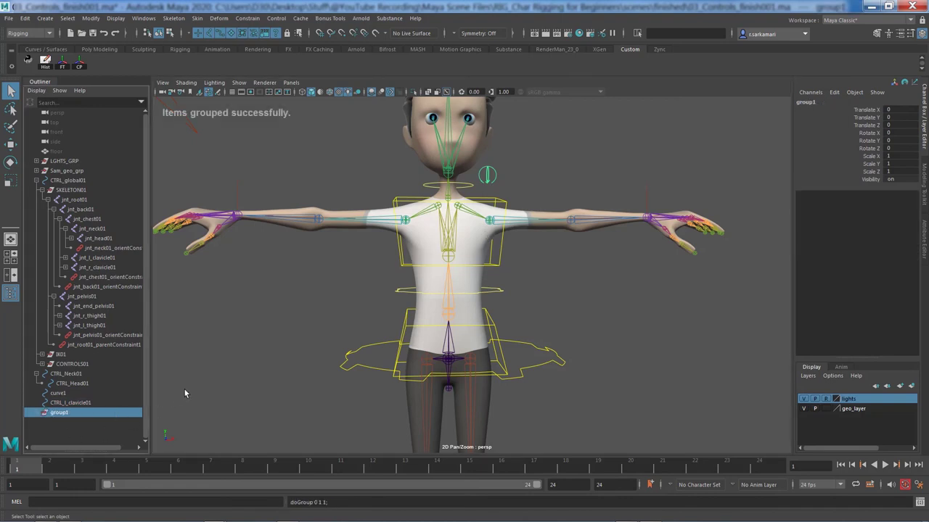
Mirror the grouped duplicate to the character's right side by setting the group's Scale X to -1
alt+right_drag(258, 384, 205, 369)
alt+middle_drag(247, 369, 241, 271)
alt+right_drag(363, 334, 302, 341)
alt+middle_drag(432, 420, 431, 431)
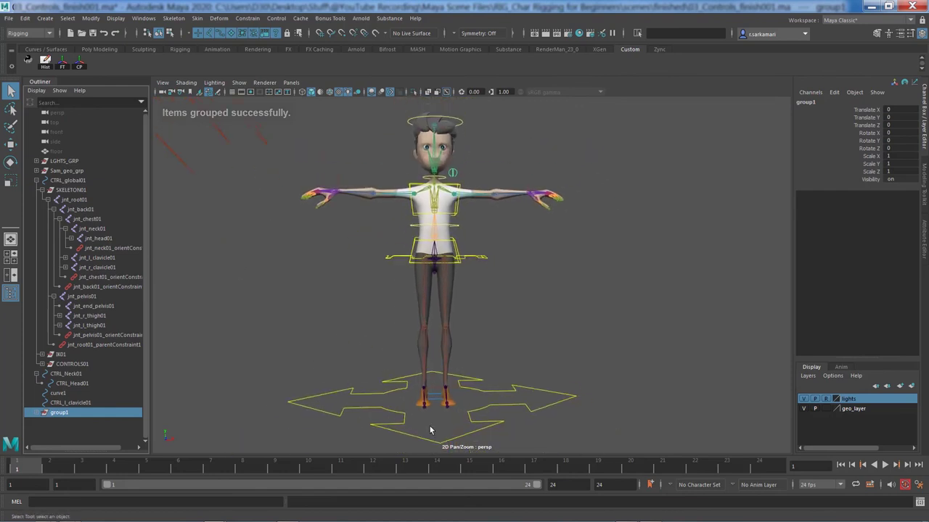
click(896, 156)
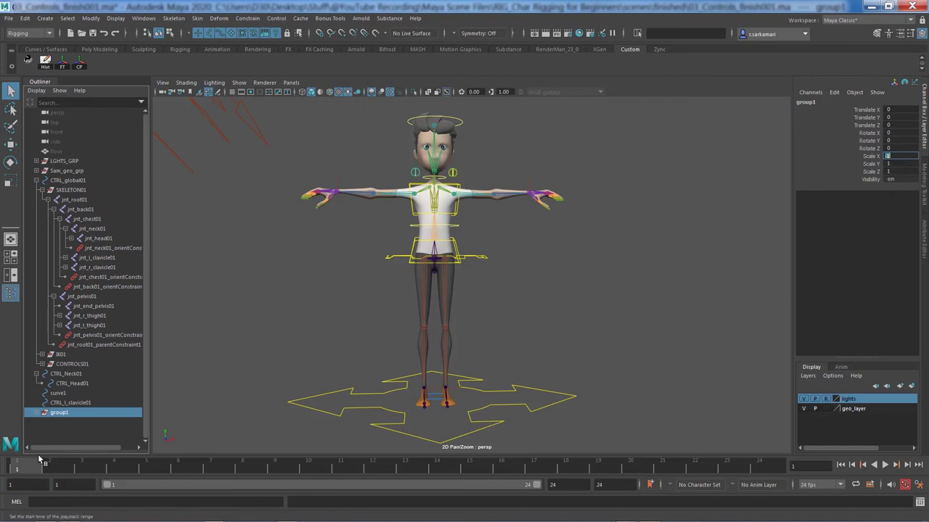
Unparent the mirrored clavicle control from its group and delete the empty group
click(37, 412)
click(64, 424)
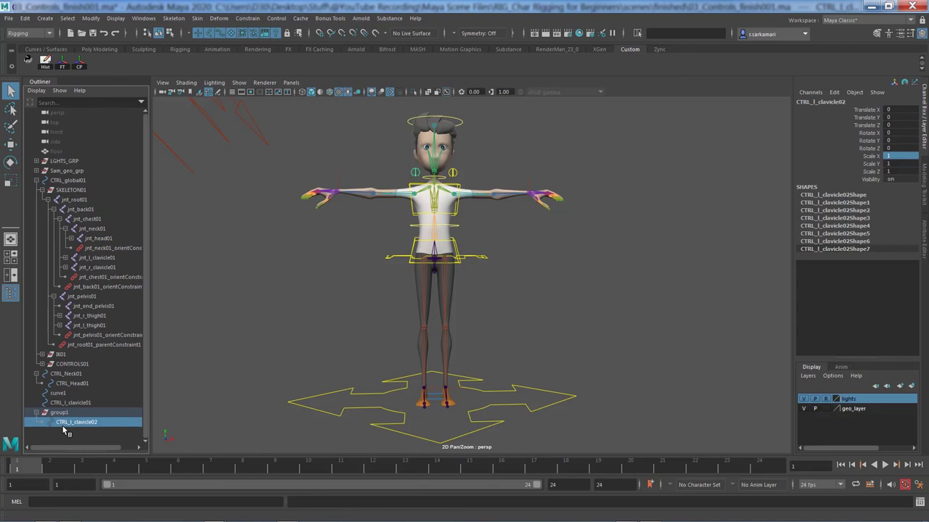
key(shift+p)
click(58, 412)
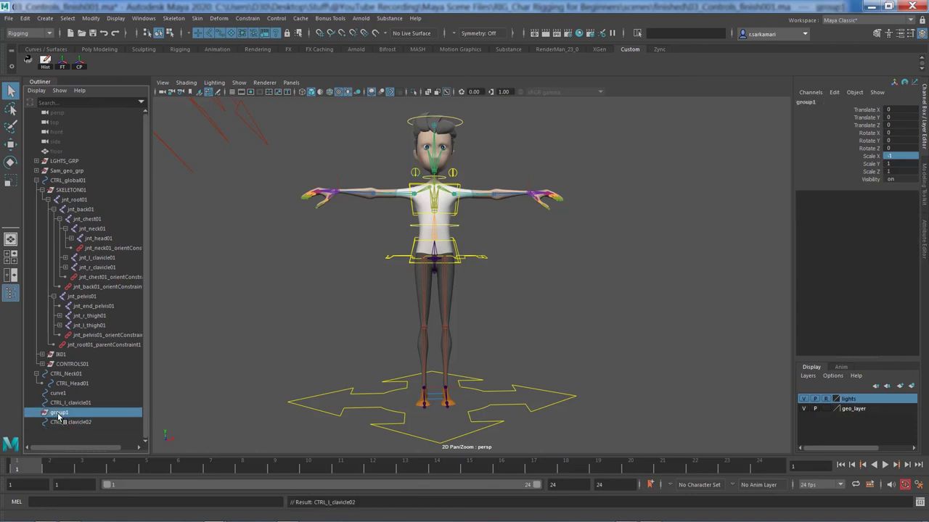
key(Delete)
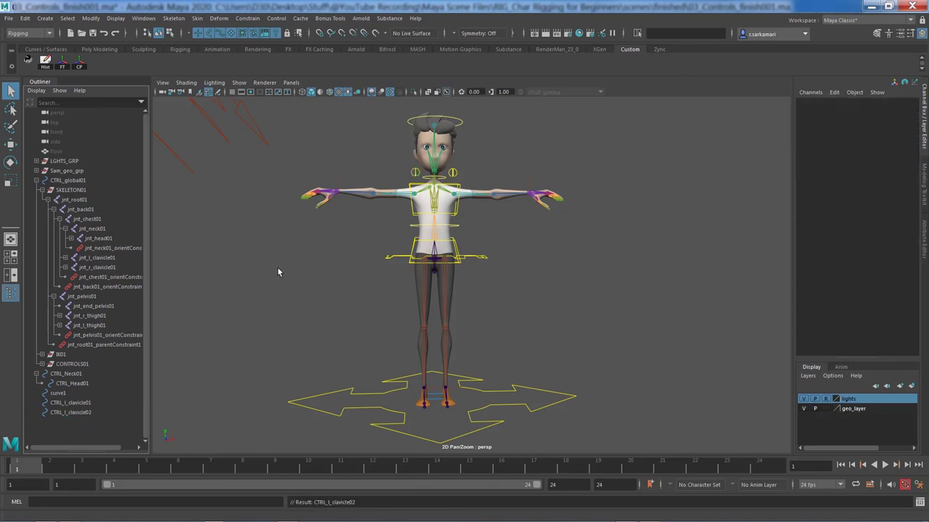
Rename the mirrored clavicle control CTRL_r_clavicle01
scroll(323, 251, up, 6)
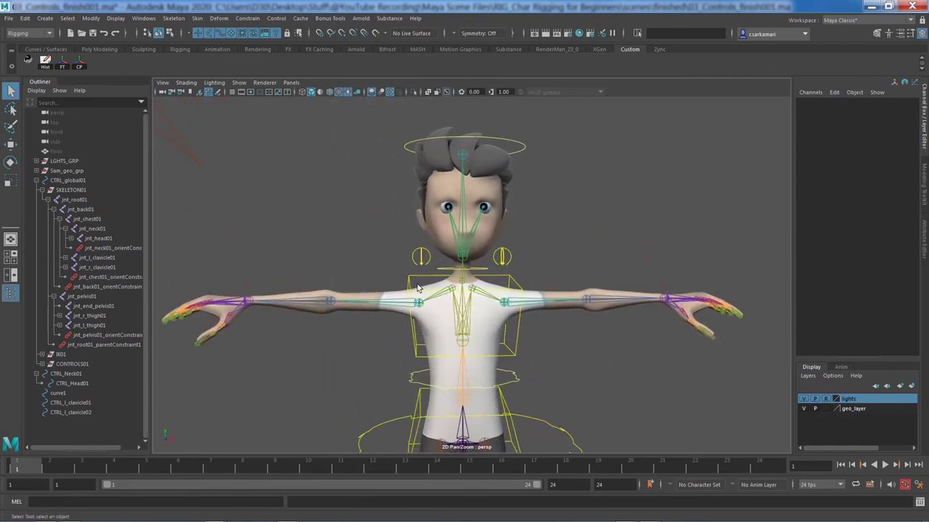
click(431, 266)
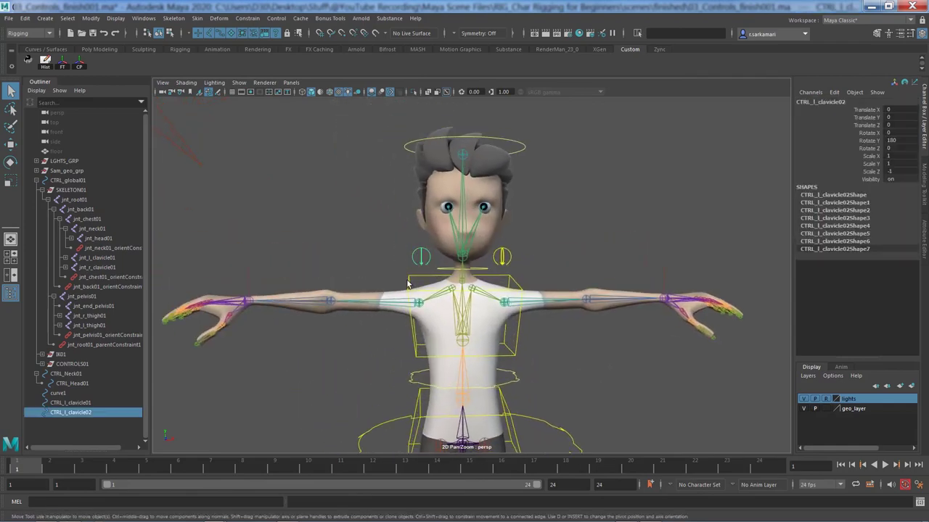
key(w)
scroll(583, 324, up, 5)
scroll(583, 325, up, 1)
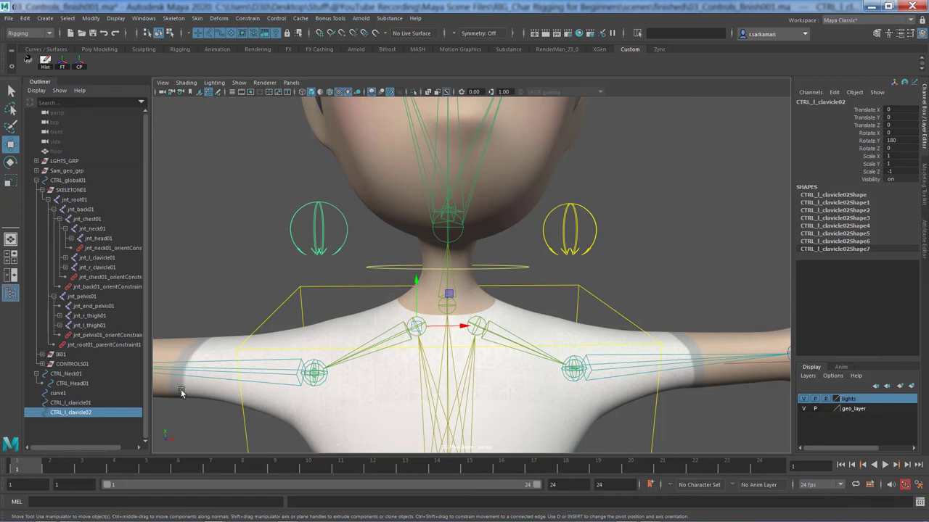
alt+middle_drag(181, 393, 218, 374)
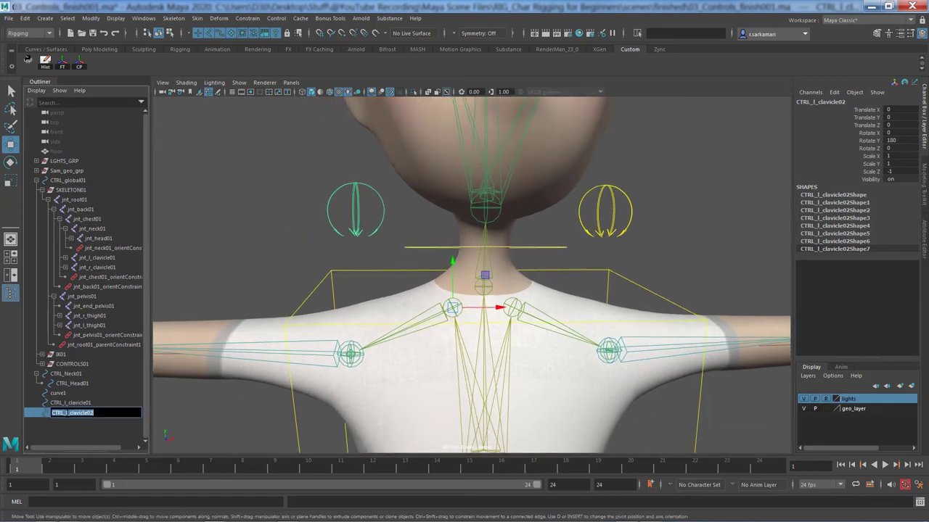
double_click(69, 414)
text(r)
key(Return)
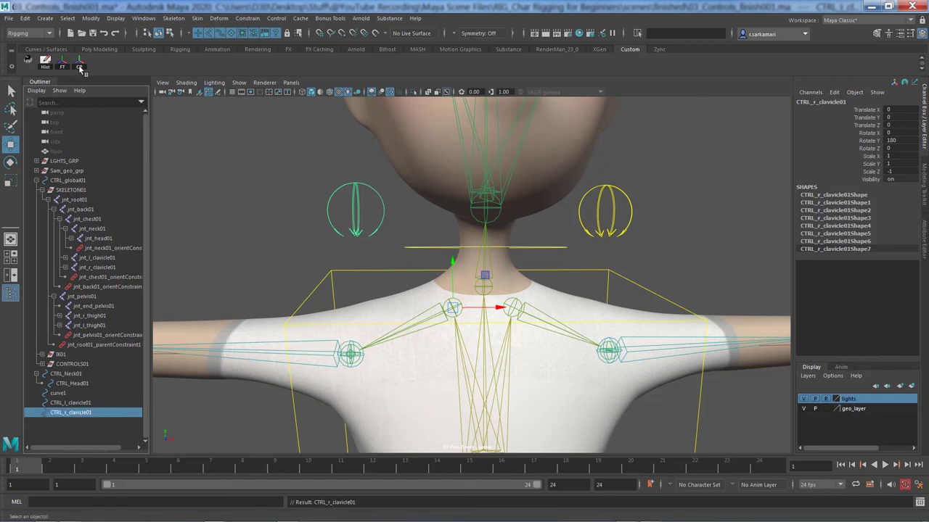
Set the display color of the CTRL_l_clavicle01 control to blue and clear the selection
click(605, 216)
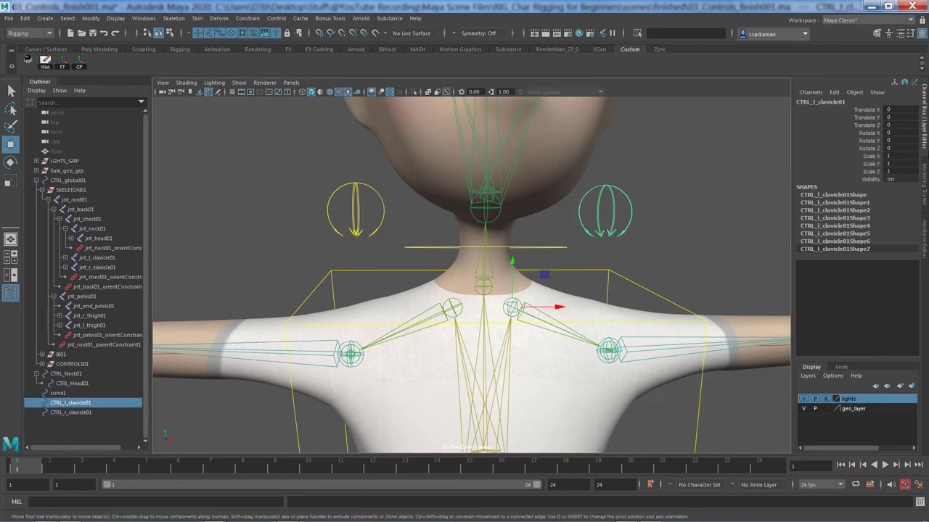
alt+right_drag(581, 280, 464, 244)
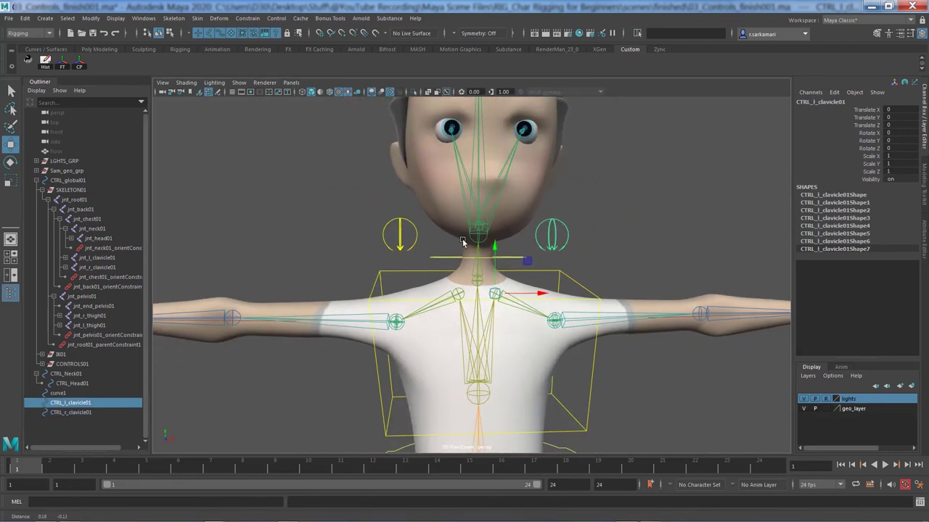
alt+middle_drag(560, 301, 526, 255)
alt+drag(526, 255, 521, 258)
scroll(523, 260, down, 5)
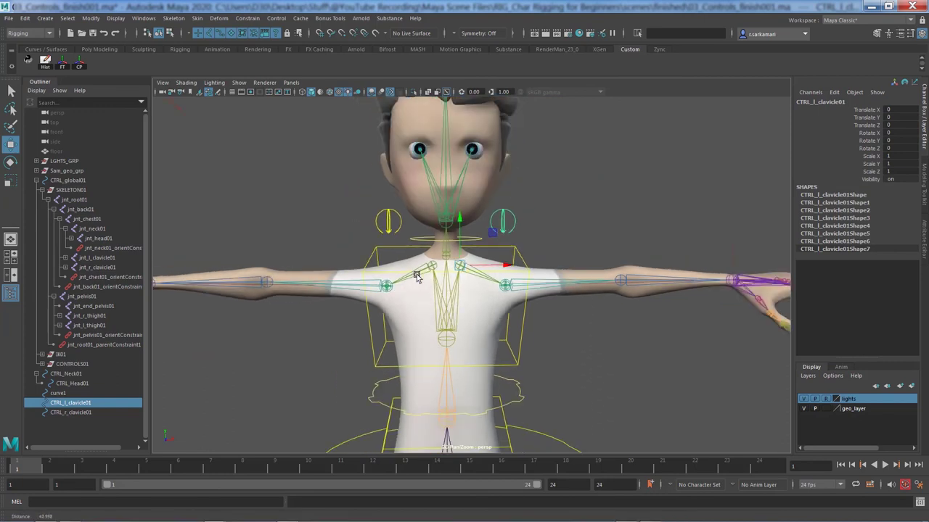
click(490, 290)
drag(515, 211, 493, 243)
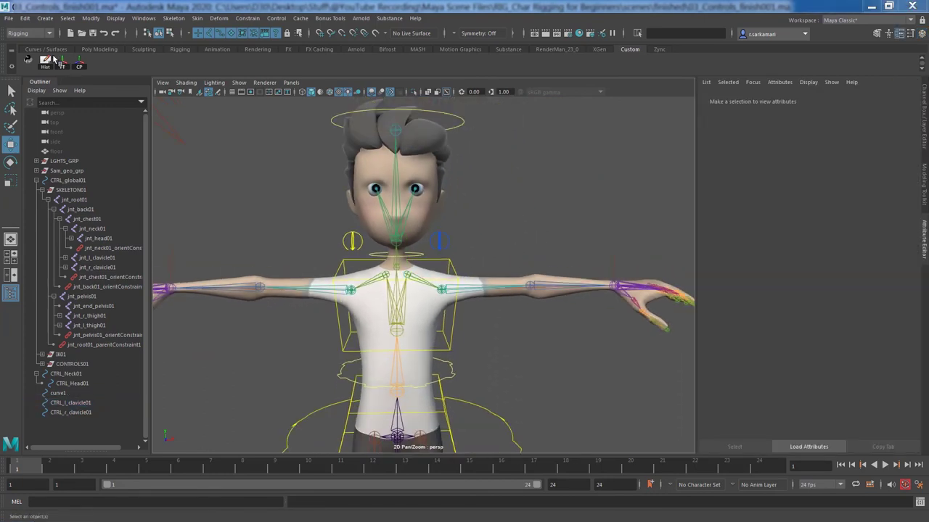
Color the left clavicle control red and the right clavicle control blue using the Control Creator, and close its window
click(28, 59)
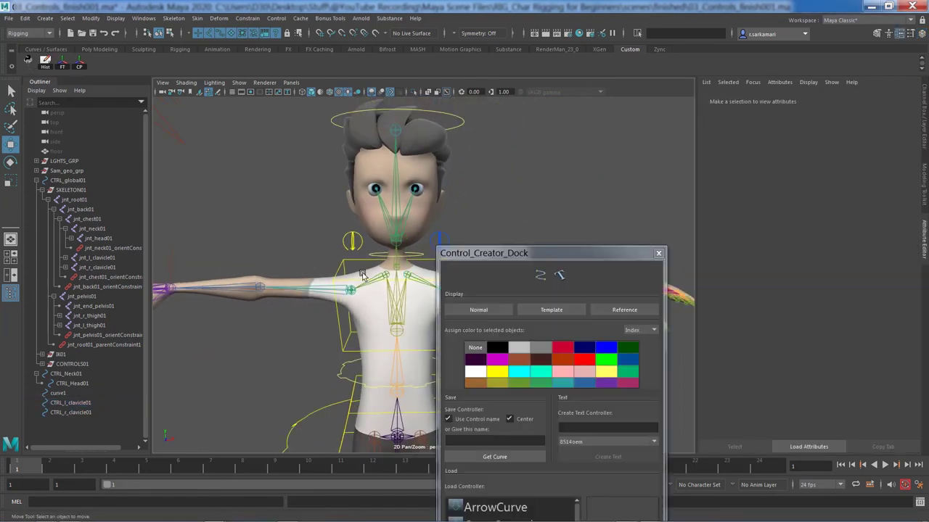
drag(493, 255, 617, 127)
drag(462, 218, 433, 253)
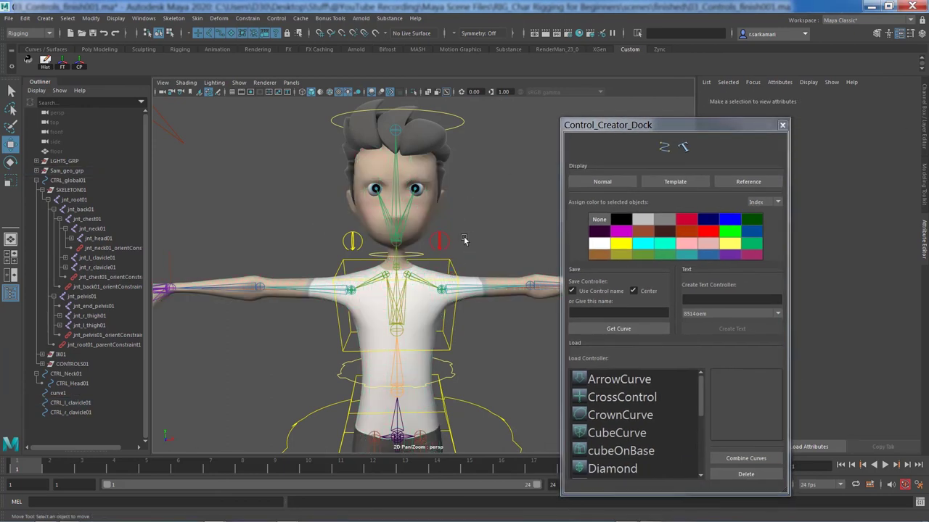
click(353, 241)
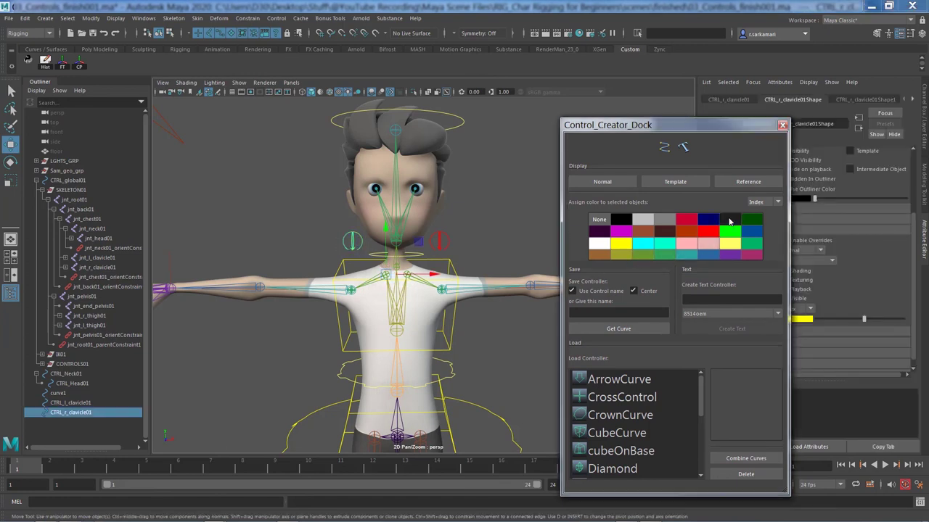
click(484, 231)
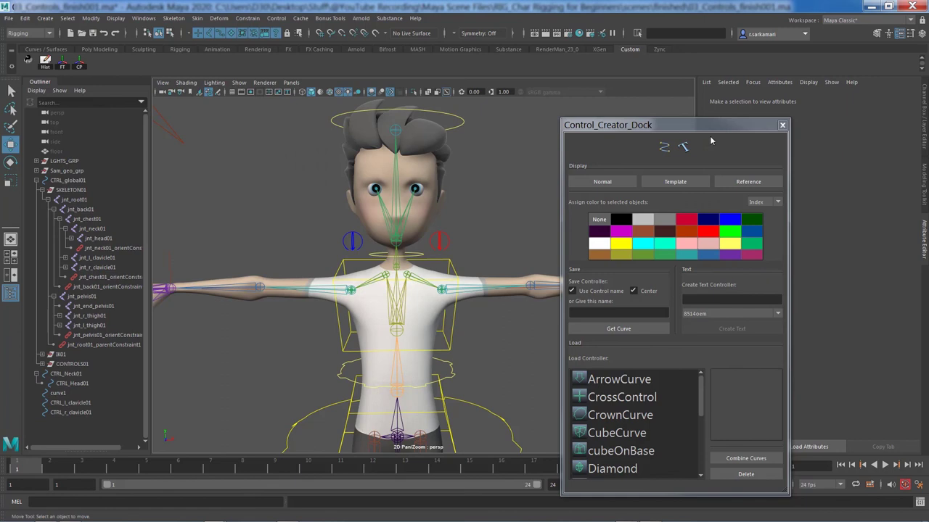
click(781, 126)
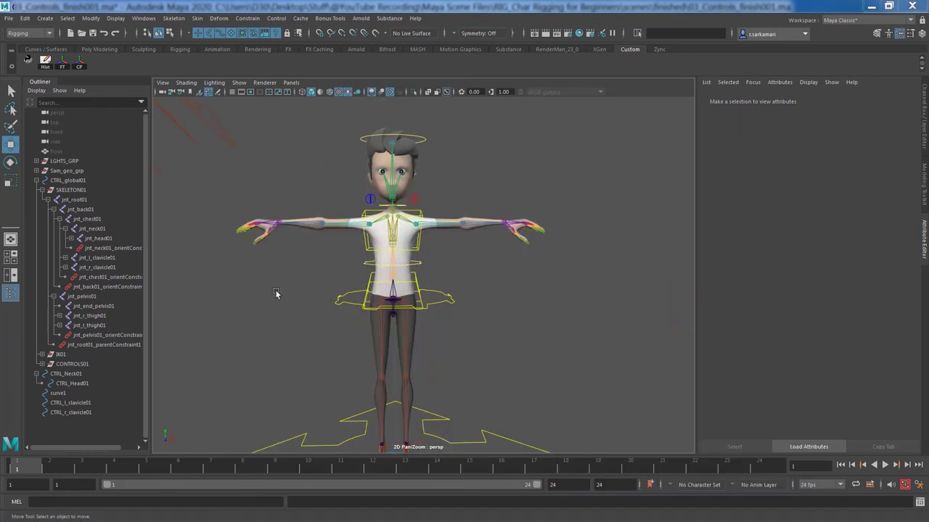
Orient constrain the joint jnt_l_clavicle01 to the CTRL_l_clavicle01 control
right_click(288, 269)
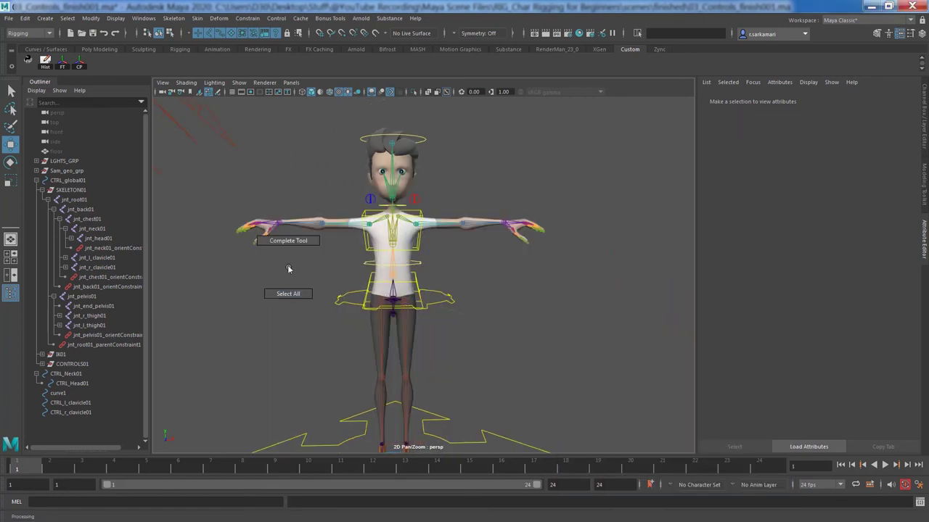
scroll(521, 294, up, 8)
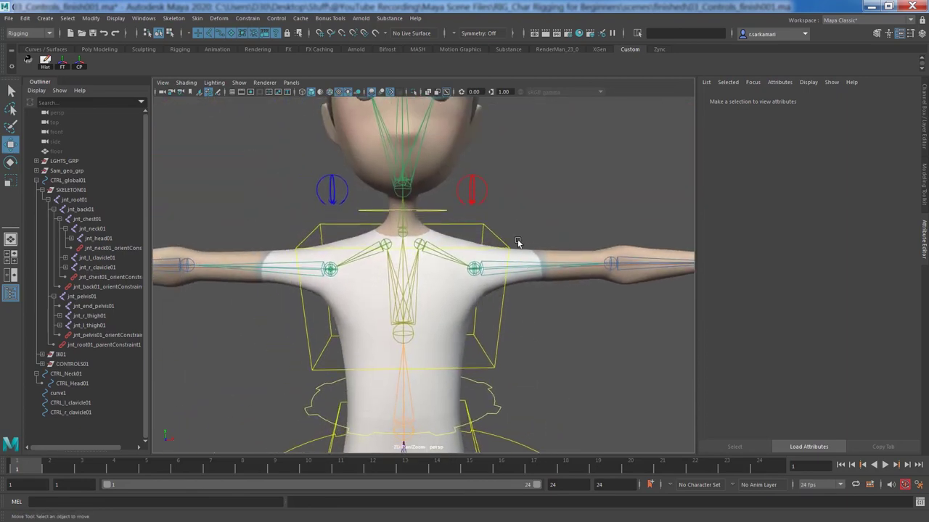
click(470, 178)
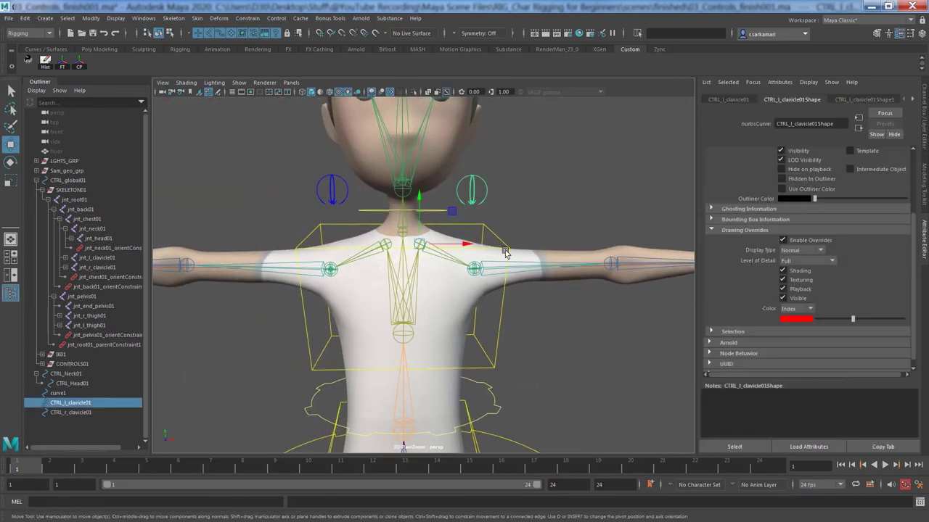
shift+click(438, 252)
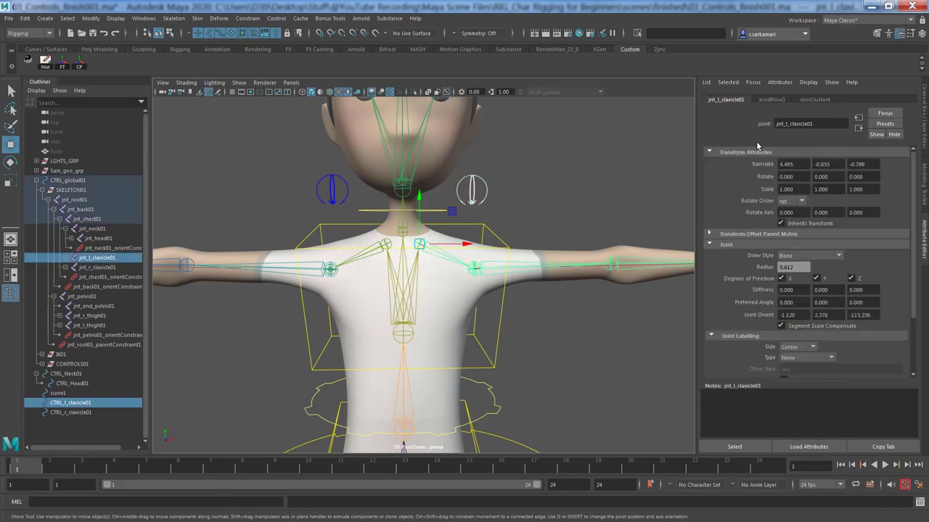
click(254, 20)
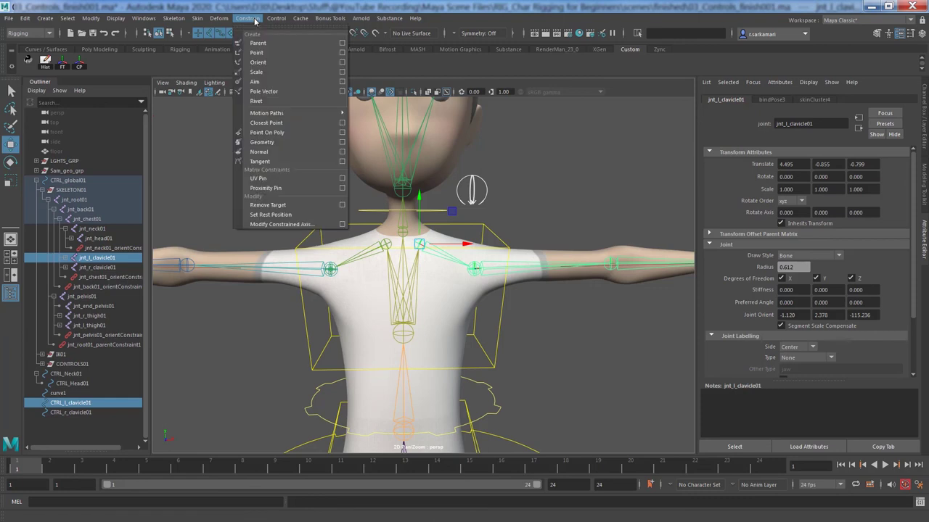
click(258, 62)
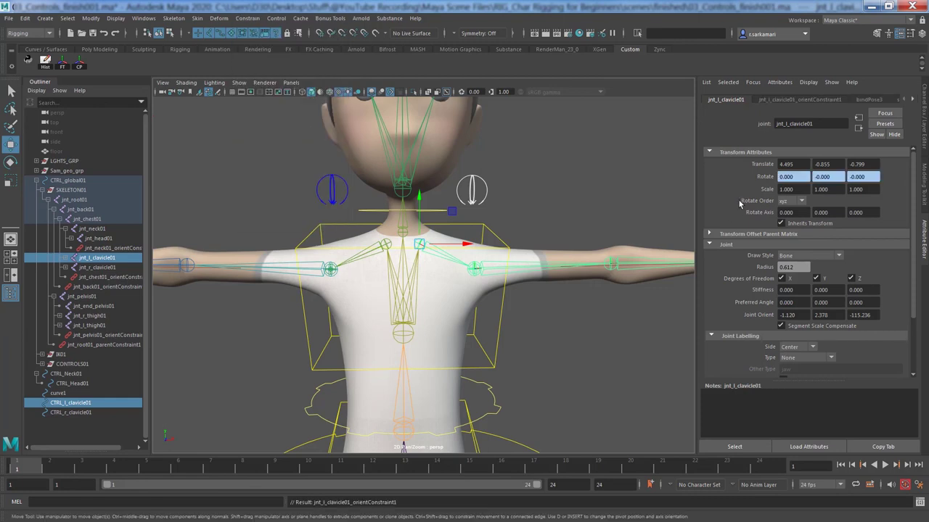
Apply the same orient constraint from CTRL_r_clavicle01 to the right clavicle joint jnt_r_clavicle01
click(344, 193)
shift+click(365, 263)
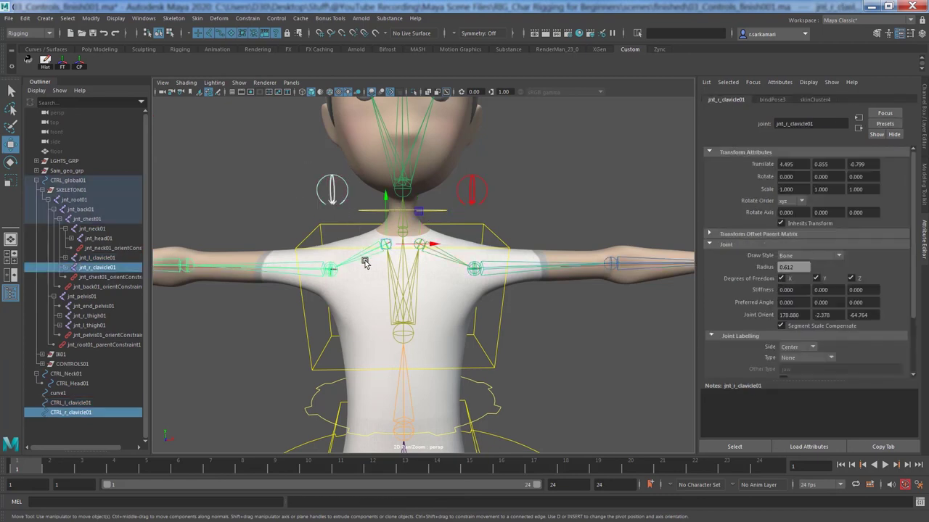
key(g)
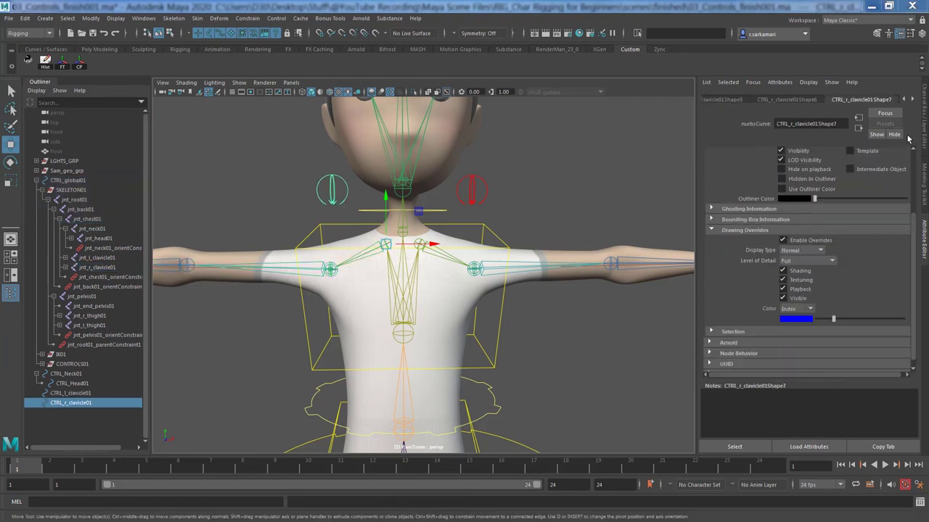
Lock and hide the translate and scale channels of the CTRL_r_clavicle01 control
key(ctrl+a)
drag(866, 110, 874, 172)
right_click(874, 170)
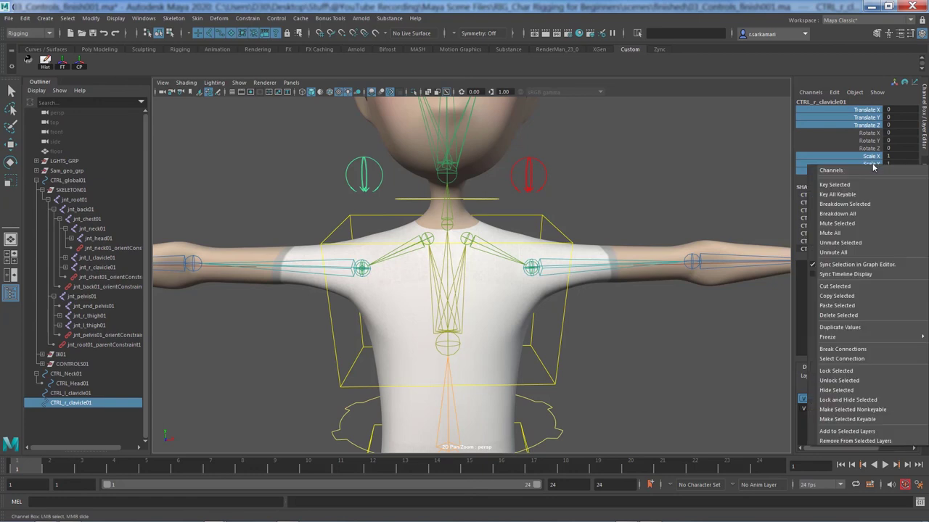
click(870, 409)
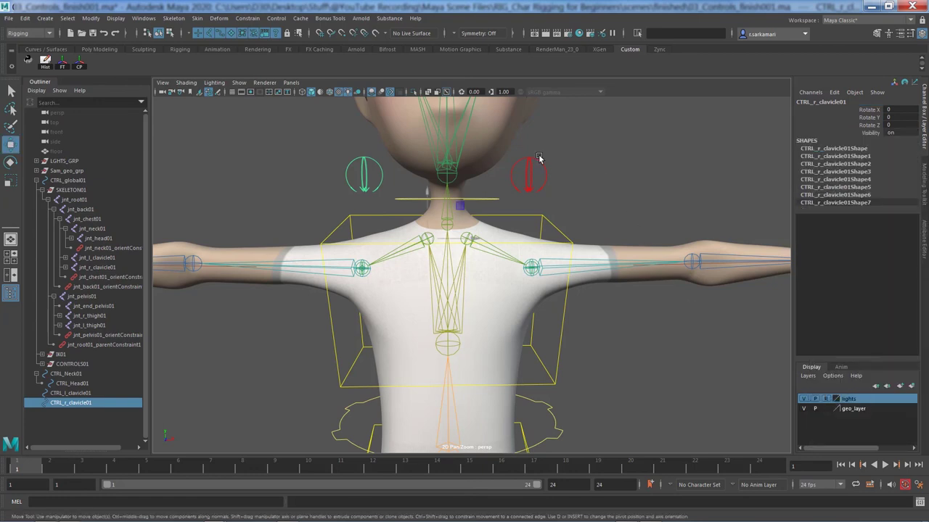
Lock and hide the translate and scale channels of the CTRL_l_clavicle01 control
drag(510, 159, 559, 190)
drag(861, 110, 871, 165)
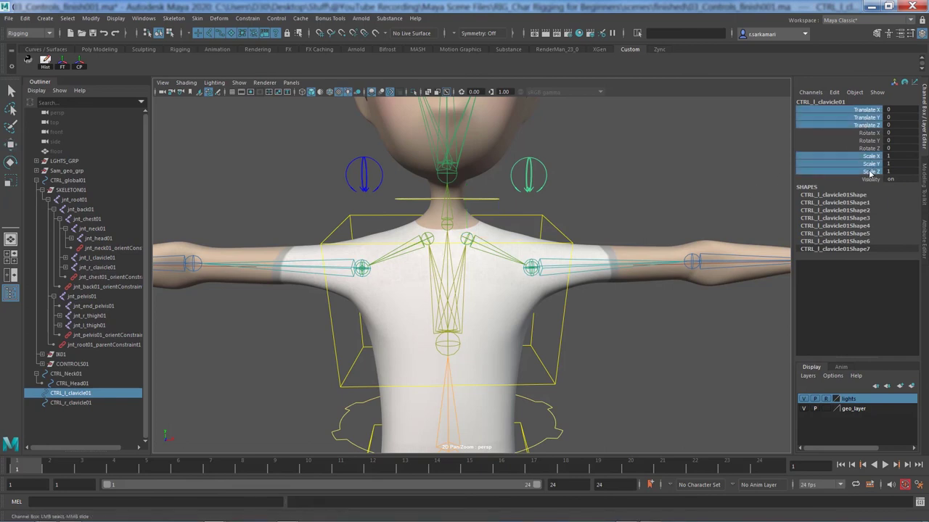
right_click(872, 173)
click(853, 399)
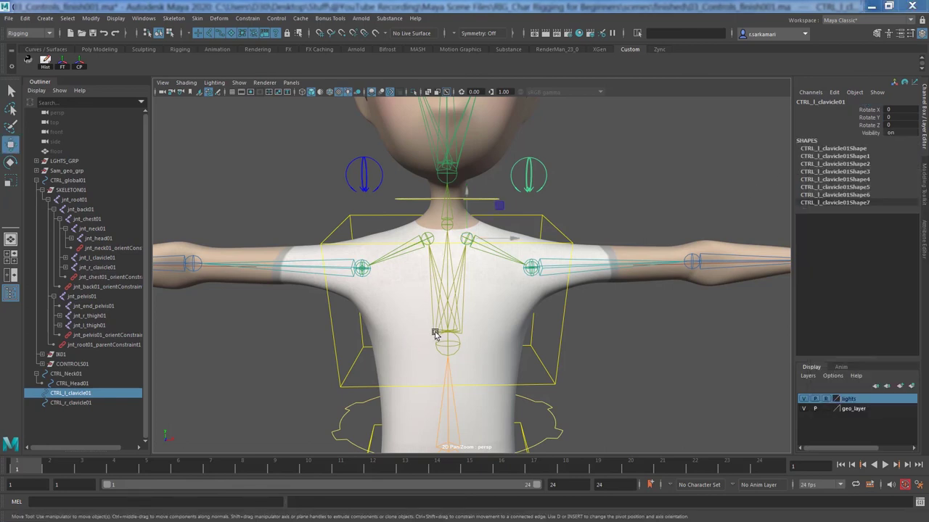
Parent both the left and right clavicle controls under the CTRL_chest01 control
ctrl+click(80, 404)
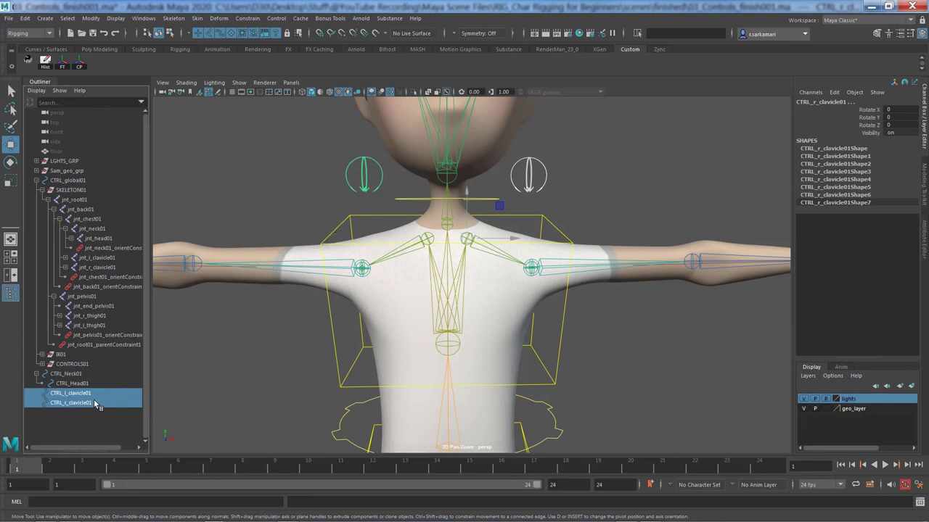
click(342, 224)
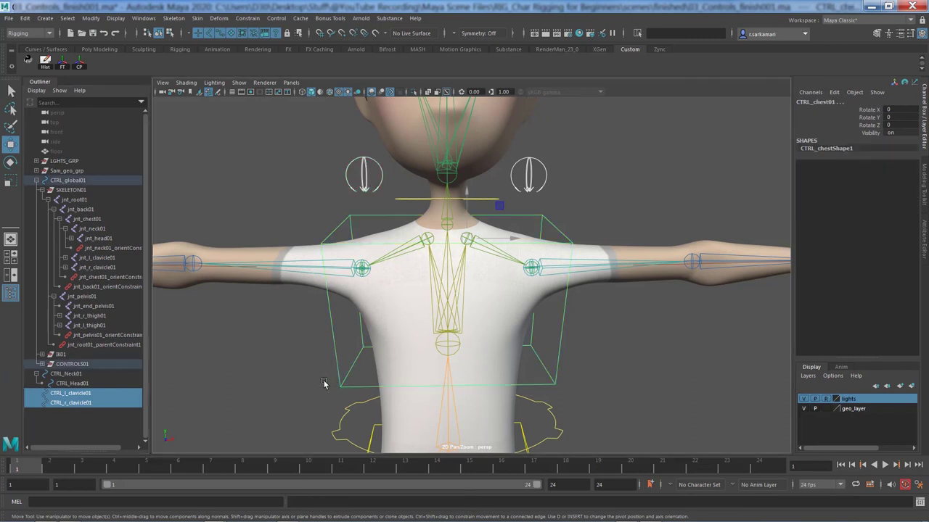
key(p)
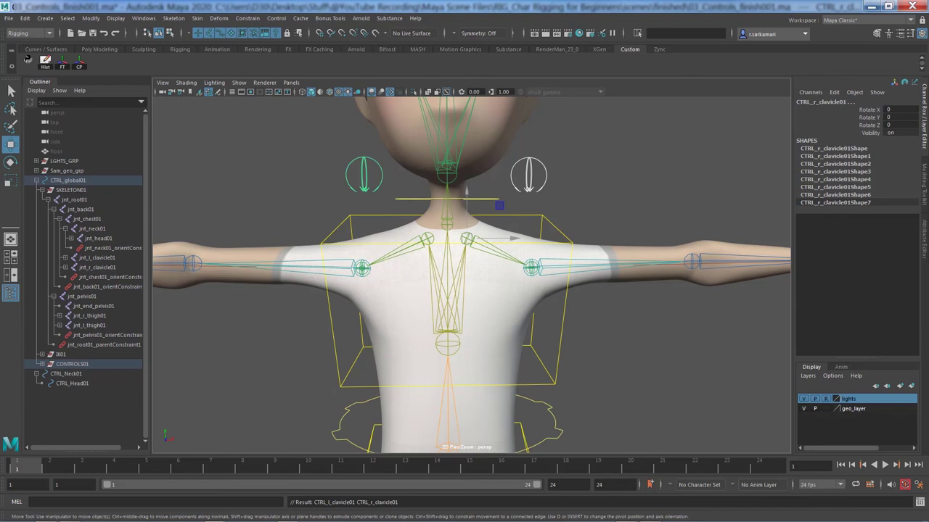
Parent the CTRL_Neck01 control, together with its head control, under the CTRL_chest01 control
click(72, 376)
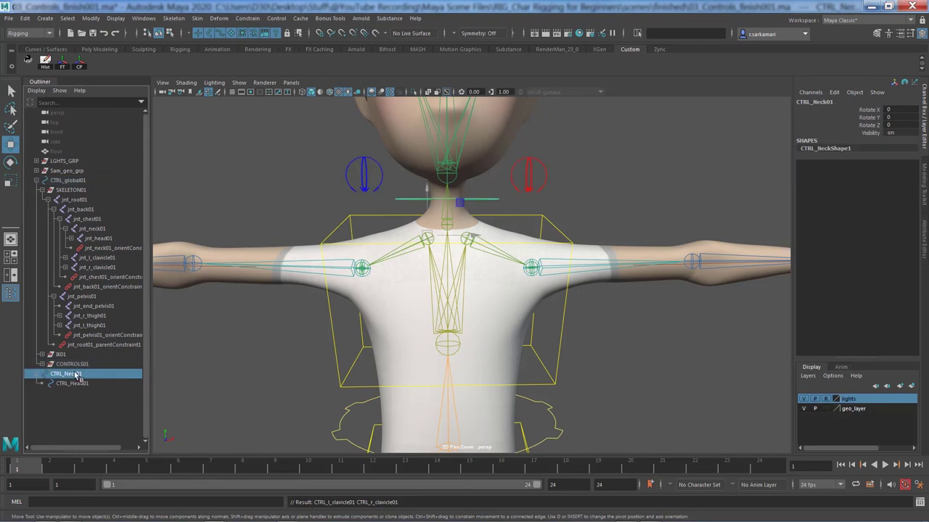
click(344, 222)
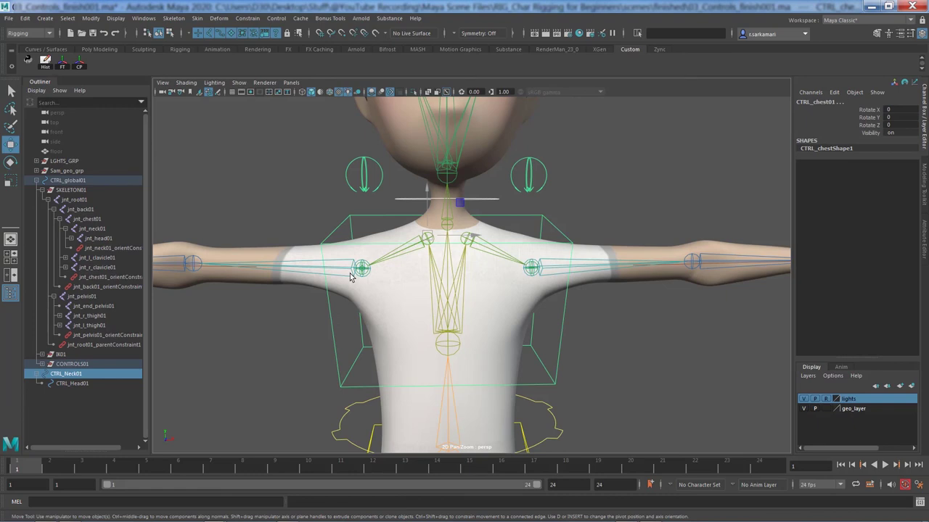
key(p)
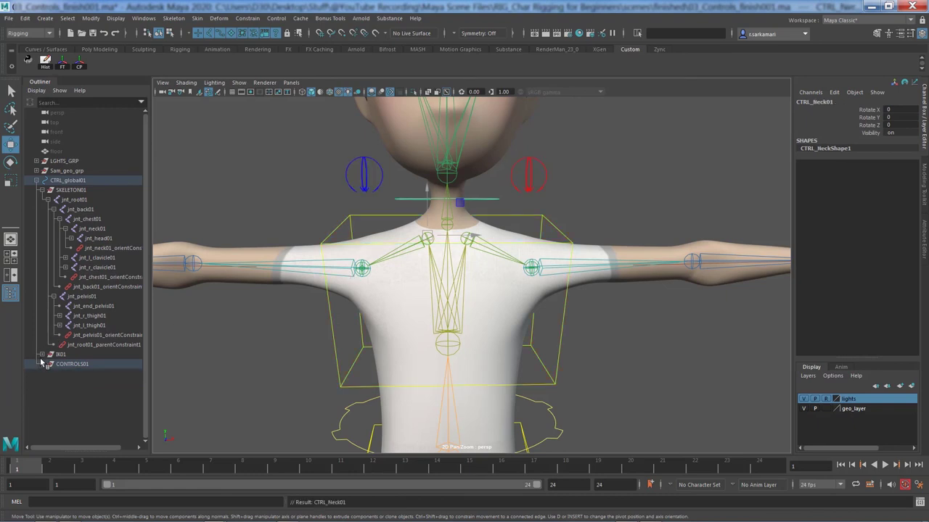
Expand the CONTROLS01 group and inspect the whole character rig with its controls
middle_drag(43, 367, 45, 367)
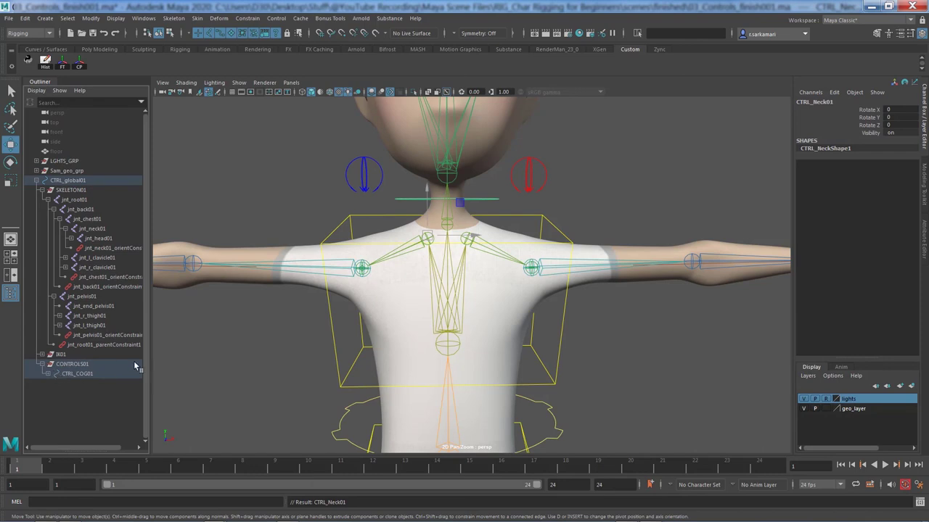
scroll(301, 345, down, 4)
alt+middle_drag(307, 369, 353, 328)
alt+right_drag(354, 328, 242, 356)
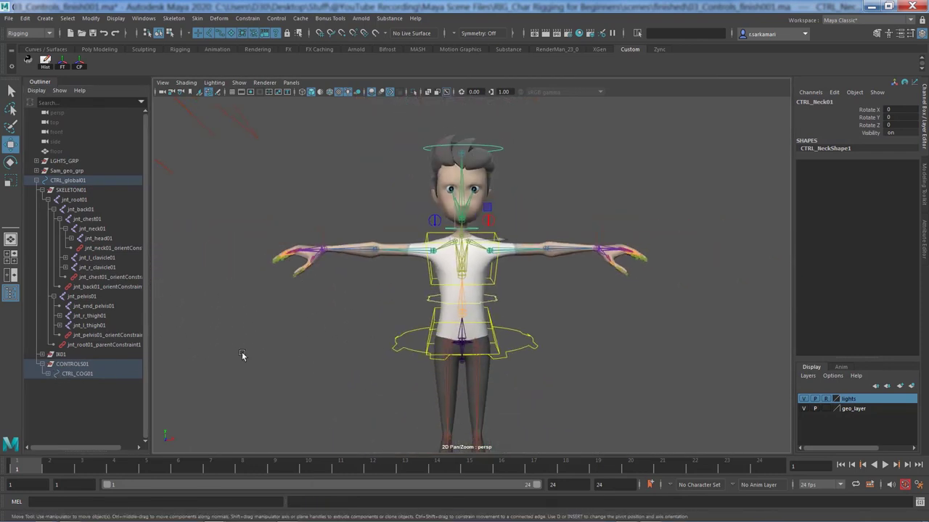
alt+middle_drag(341, 369, 342, 322)
alt+right_drag(341, 322, 266, 327)
alt+middle_drag(367, 330, 348, 309)
alt+right_drag(348, 309, 294, 298)
alt+drag(295, 298, 290, 313)
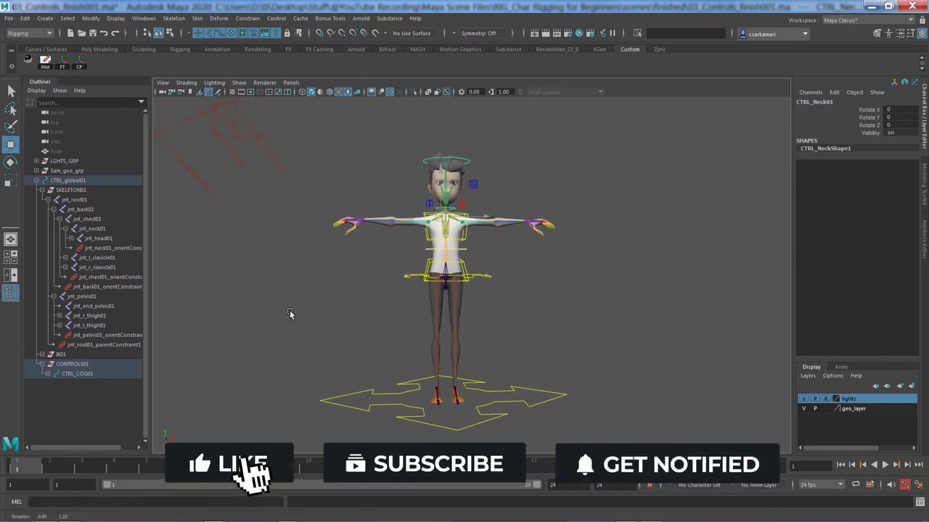
alt+middle_drag(340, 315, 336, 302)
alt+drag(336, 302, 362, 313)
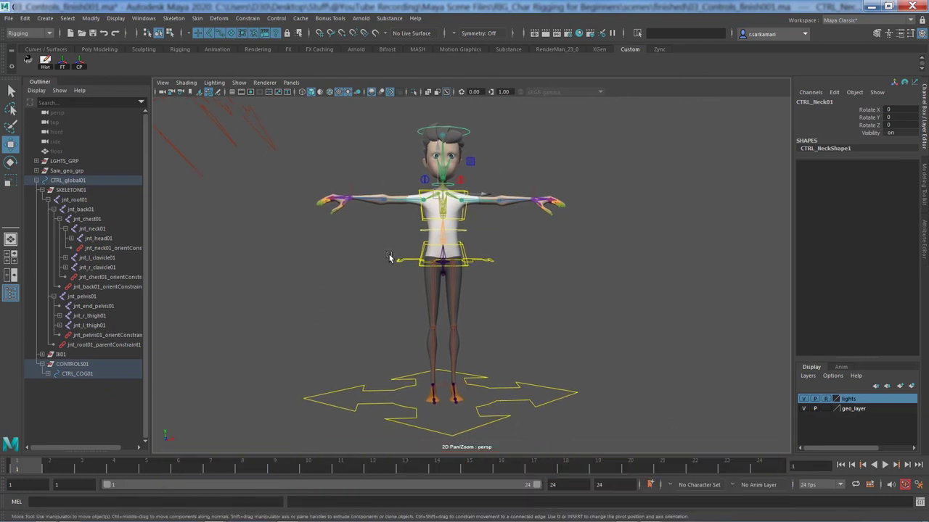